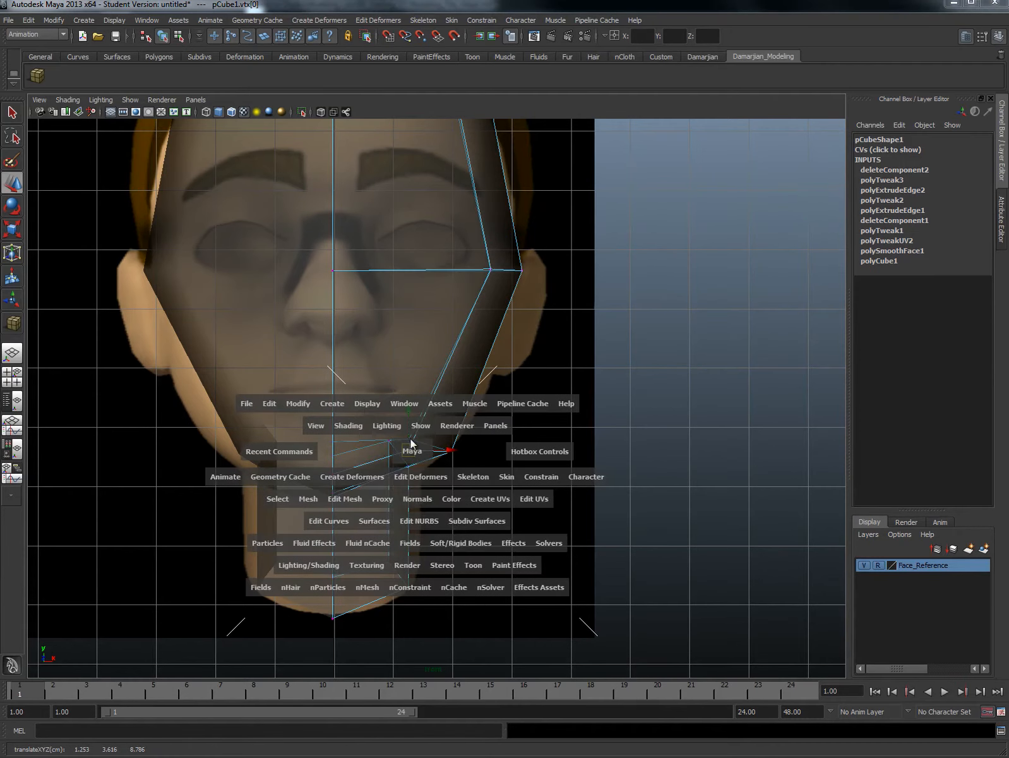
Step: Delete the existing mirrored half of the head mesh
{"action": "left_click_drag", "start_coordinate": [411, 450], "coordinate": [382, 391]}
{"action": "right_click_drag", "start_coordinate": [391, 443], "coordinate": [393, 472]}
{"action": "left_click", "coordinate": [400, 457]}
{"action": "left_click_drag", "start_coordinate": [401, 457], "coordinate": [424, 372], "text": "alt"}
{"action": "mouse_move", "coordinate": [485, 450]}
{"action": "left_mouse_down", "text": "alt"}
{"action": "mouse_move", "coordinate": [367, 406]}
{"action": "mouse_move", "coordinate": [483, 439]}
{"action": "left_mouse_up", "text": "alt"}
{"action": "right_click_drag", "start_coordinate": [426, 395], "coordinate": [401, 387]}
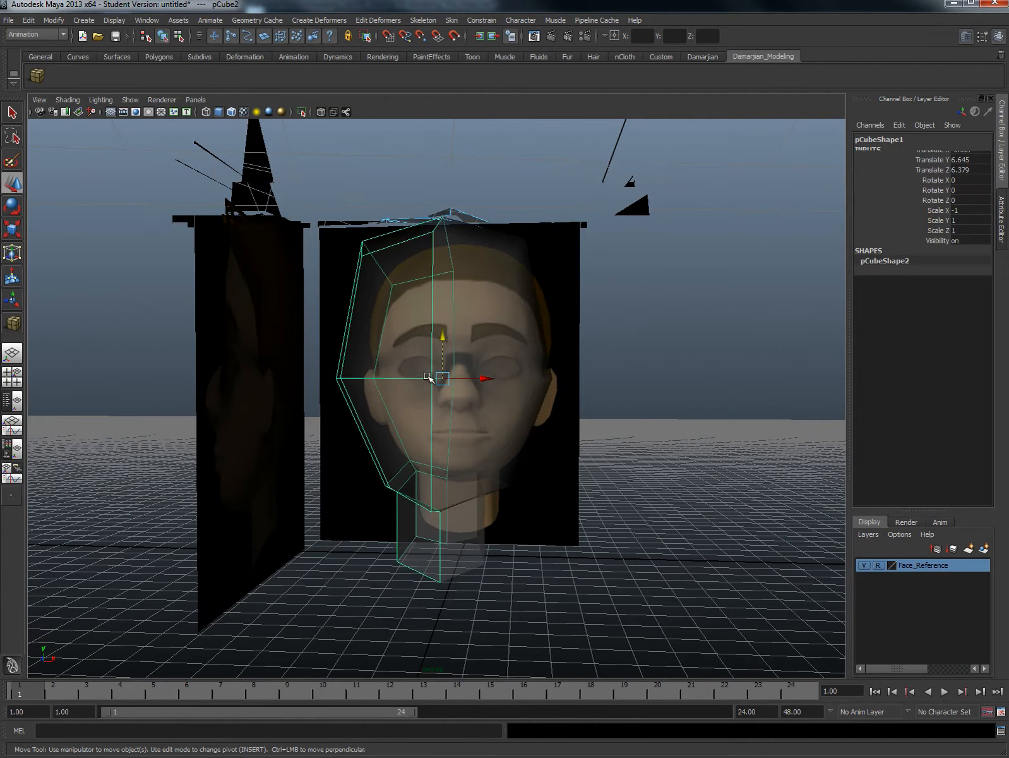
{"action": "left_click", "coordinate": [428, 375]}
Step: Duplicate the remaining head half with Duplicate Special as one instance, scaled -1 in X
{"action": "left_click", "coordinate": [525, 315]}
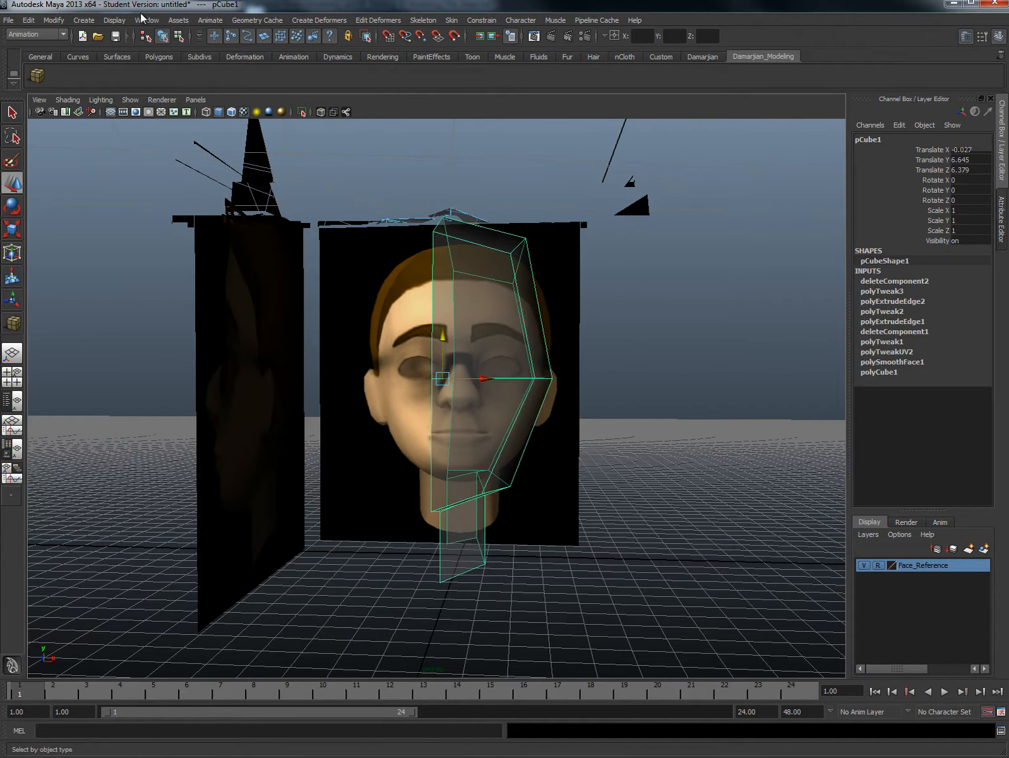
{"action": "left_click", "coordinate": [29, 19]}
{"action": "left_click", "coordinate": [145, 297]}
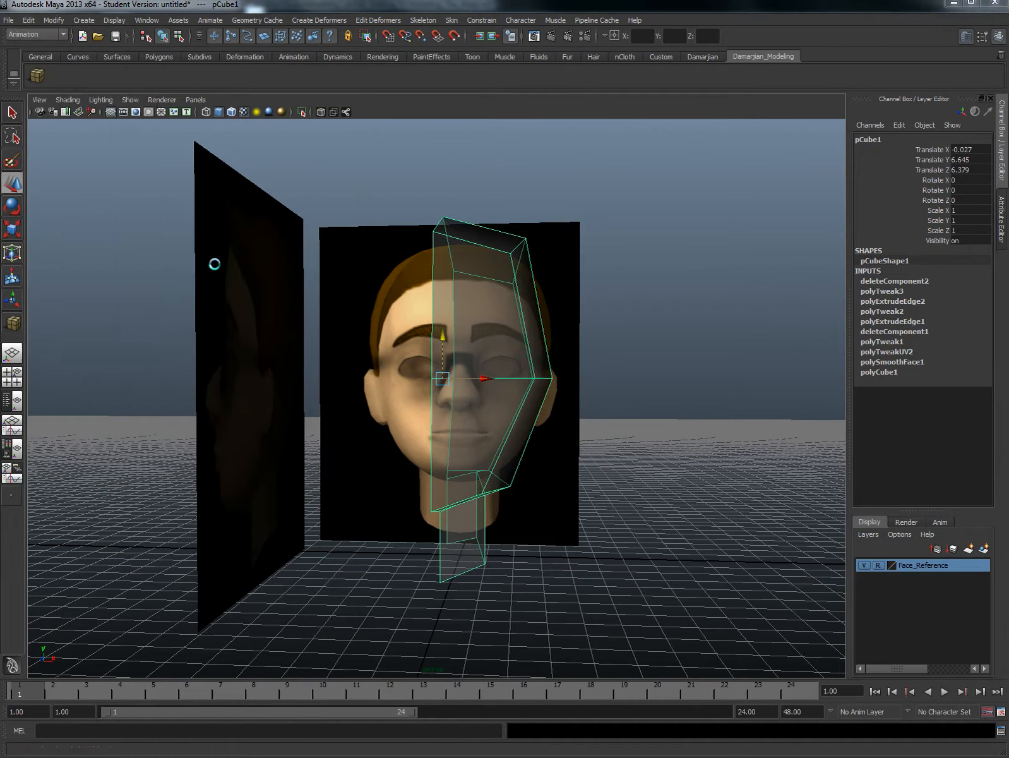
{"action": "left_click", "coordinate": [187, 149]}
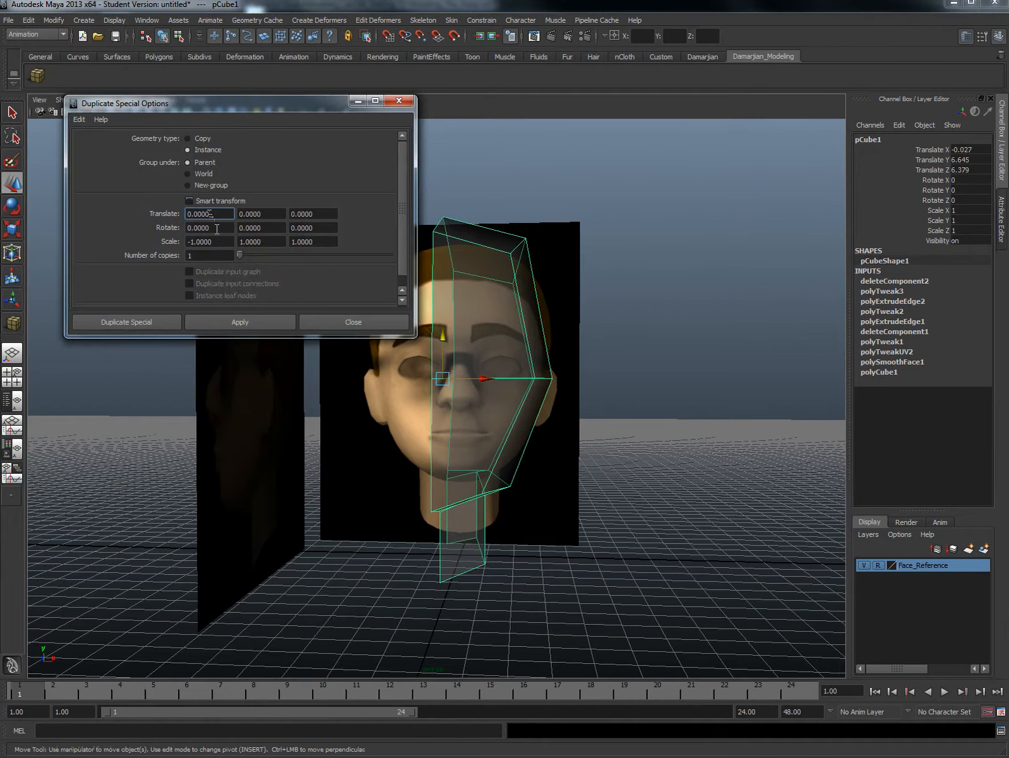
{"action": "left_click", "coordinate": [240, 322]}
{"action": "left_click", "coordinate": [363, 319]}
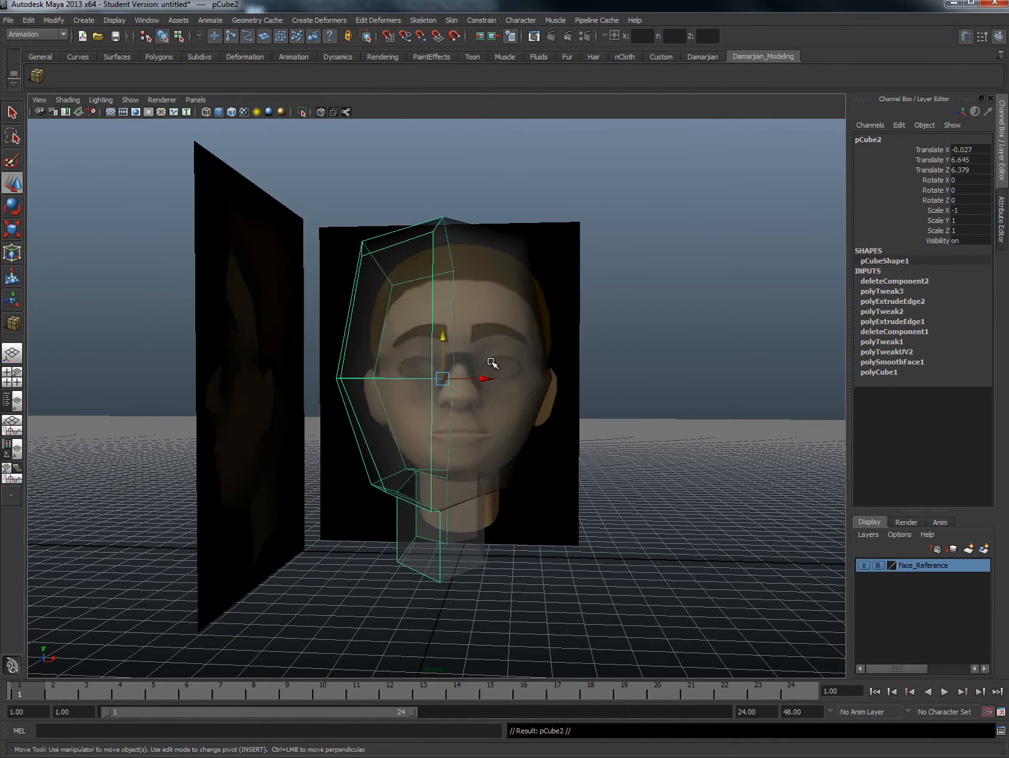
Step: Lower the horizontal row of vertices at nose-bridge level slightly in the front view
{"action": "left_click_drag", "start_coordinate": [480, 373], "coordinate": [443, 333], "text": "alt"}
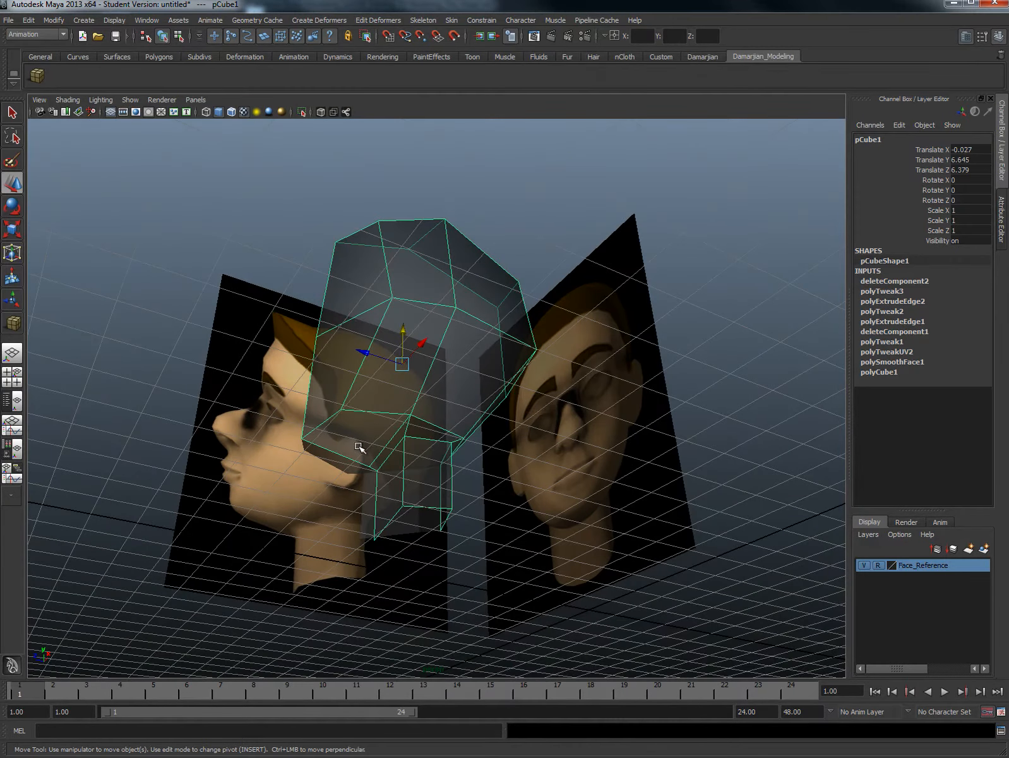
{"action": "left_click_drag", "start_coordinate": [360, 433], "coordinate": [491, 383], "text": "alt"}
{"action": "key", "text": "space"}
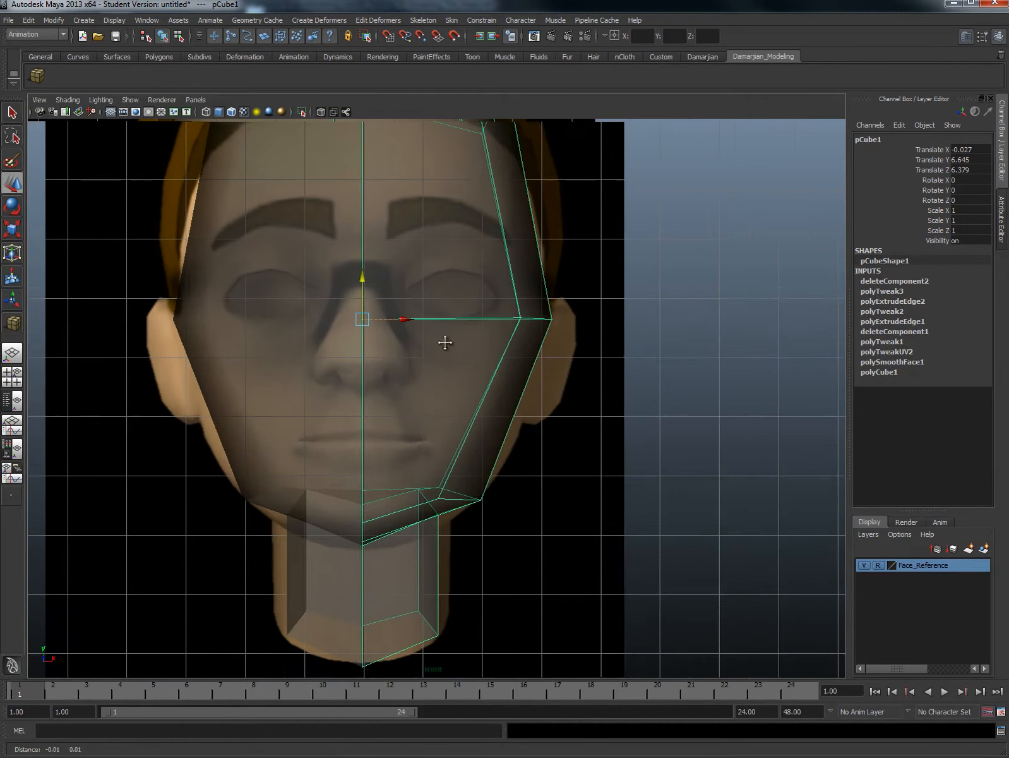
{"action": "middle_click_drag", "start_coordinate": [445, 342], "coordinate": [472, 361], "text": "alt"}
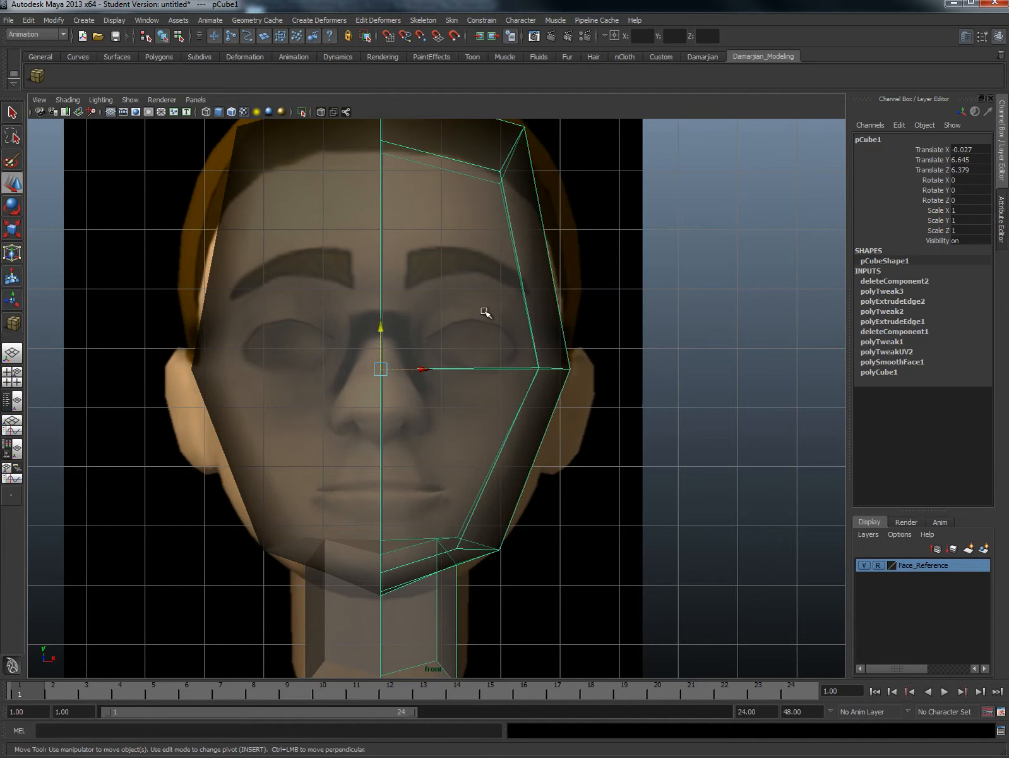
{"action": "right_click_drag", "start_coordinate": [423, 333], "coordinate": [414, 347]}
{"action": "left_click_drag", "start_coordinate": [361, 351], "coordinate": [609, 388]}
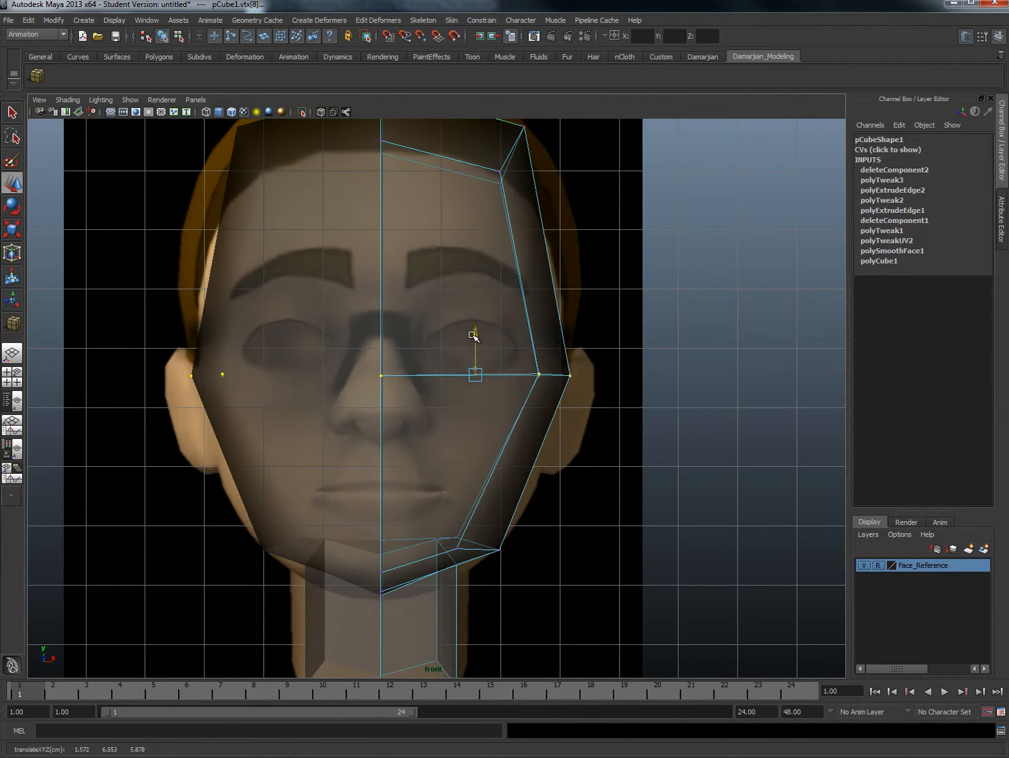
{"action": "left_click_drag", "start_coordinate": [476, 334], "coordinate": [476, 341]}
Step: Insert a vertical edge loop beside the head's centre line and scale it flat along X
{"action": "right_click_drag", "start_coordinate": [437, 339], "coordinate": [379, 336]}
{"action": "left_click", "coordinate": [450, 324]}
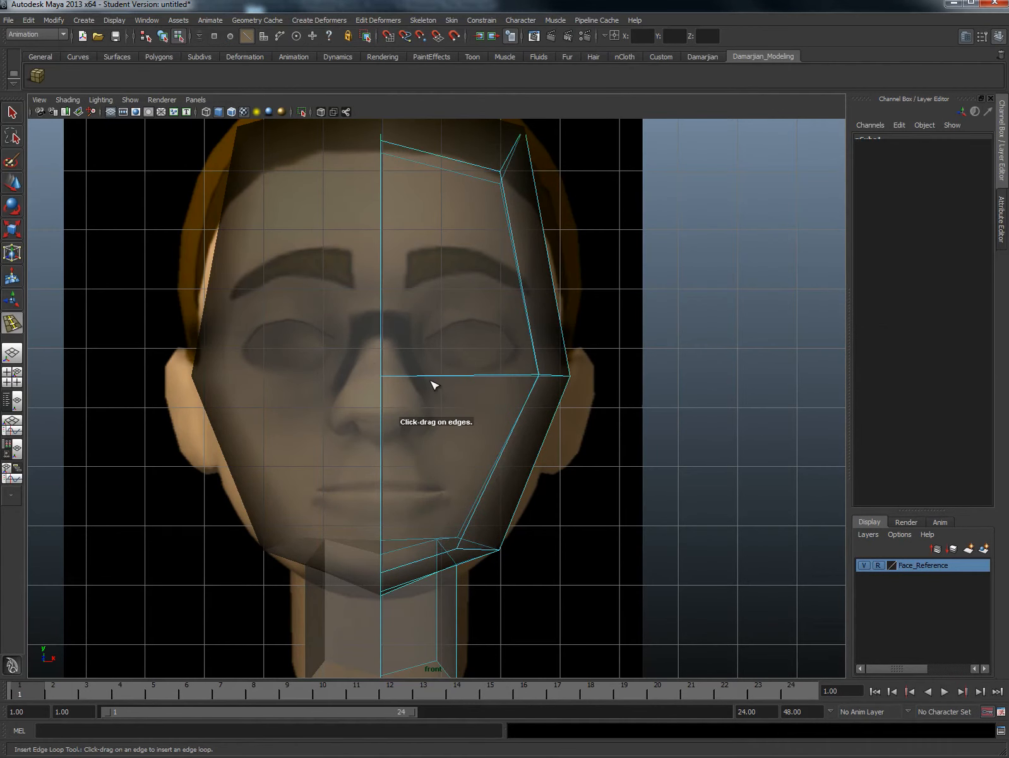
{"action": "left_click_drag", "start_coordinate": [419, 375], "coordinate": [419, 375]}
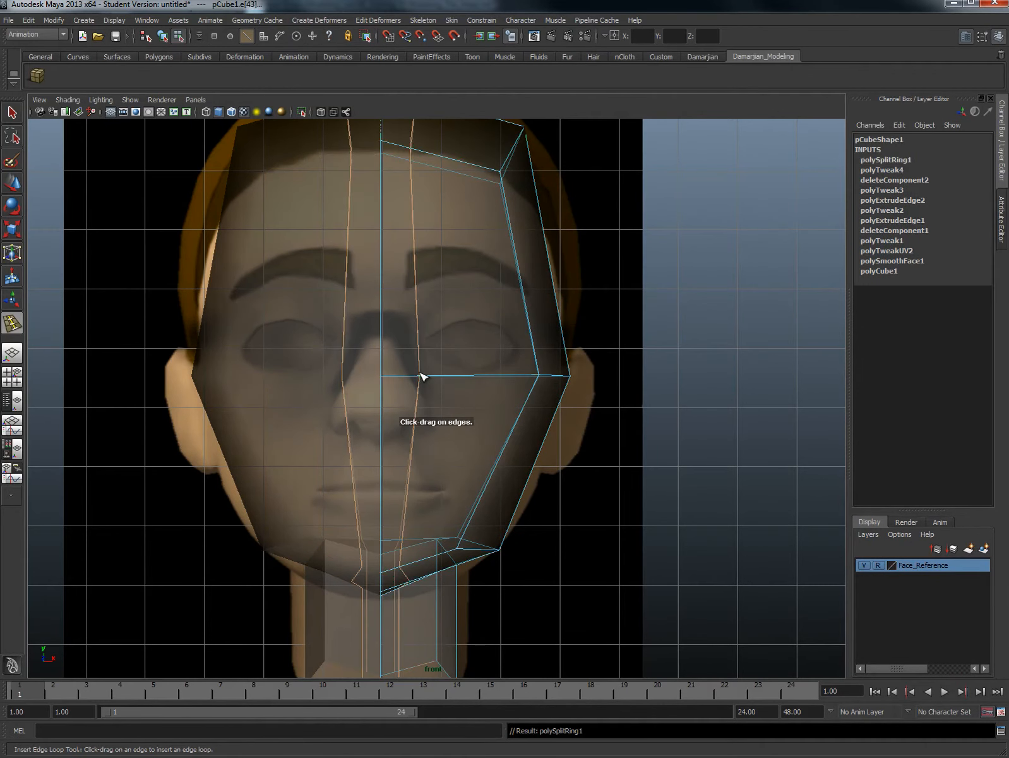
{"action": "key", "text": "r"}
{"action": "left_click_drag", "start_coordinate": [365, 395], "coordinate": [456, 402]}
{"action": "key", "text": "w"}
Step: Insert a horizontal edge loop across the eyebrows and scale it flat along Y
{"action": "middle_click_drag", "start_coordinate": [406, 233], "coordinate": [406, 274], "text": "alt"}
{"action": "right_click_drag", "start_coordinate": [497, 288], "coordinate": [496, 361], "text": "shift"}
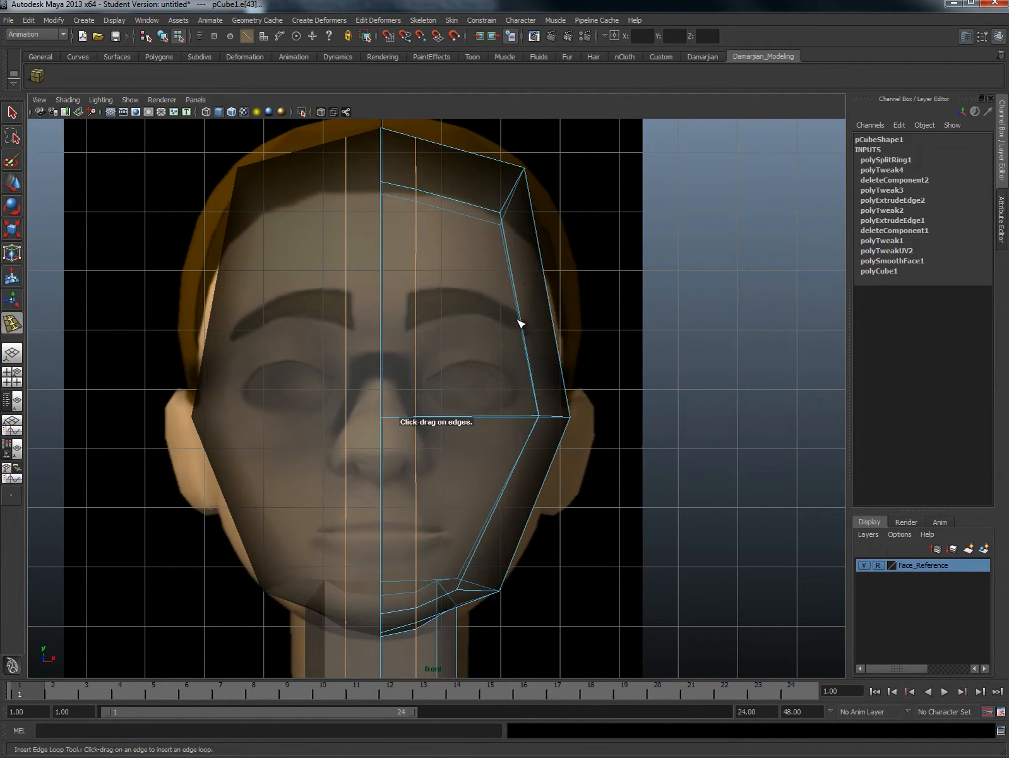
{"action": "left_click_drag", "start_coordinate": [520, 315], "coordinate": [519, 313]}
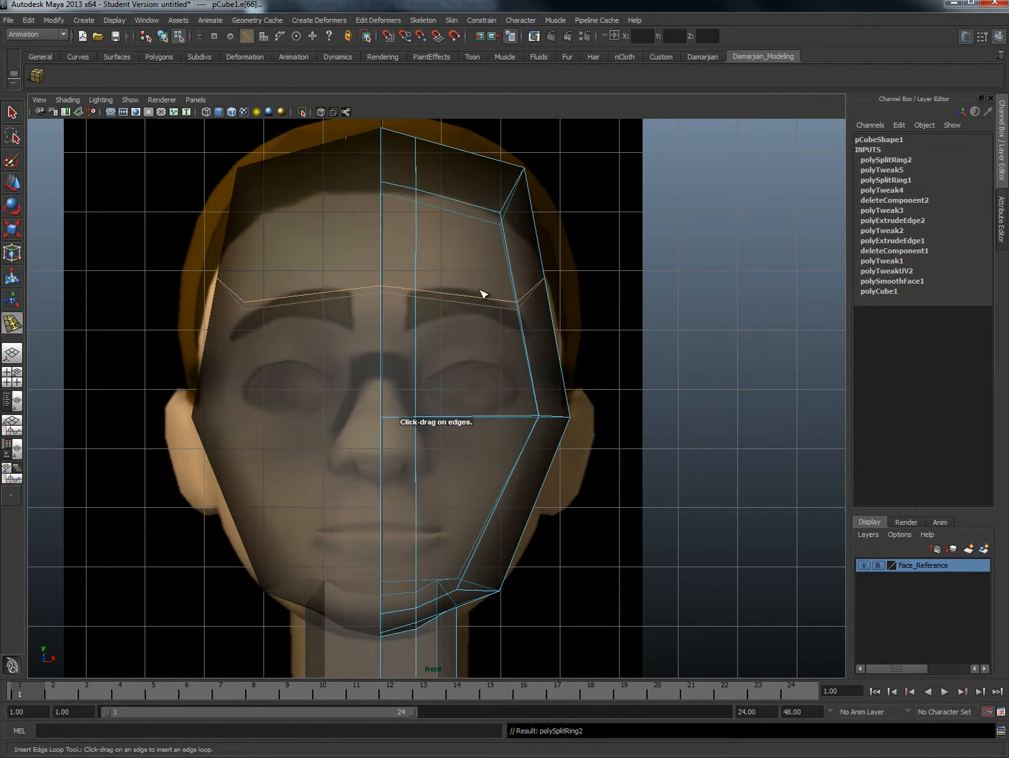
{"action": "key", "text": "r"}
{"action": "left_click_drag", "start_coordinate": [462, 238], "coordinate": [464, 293]}
Step: Move the outer side vertices of the brow loop outward to the edge of the head reference
{"action": "right_click_drag", "start_coordinate": [464, 293], "coordinate": [417, 308]}
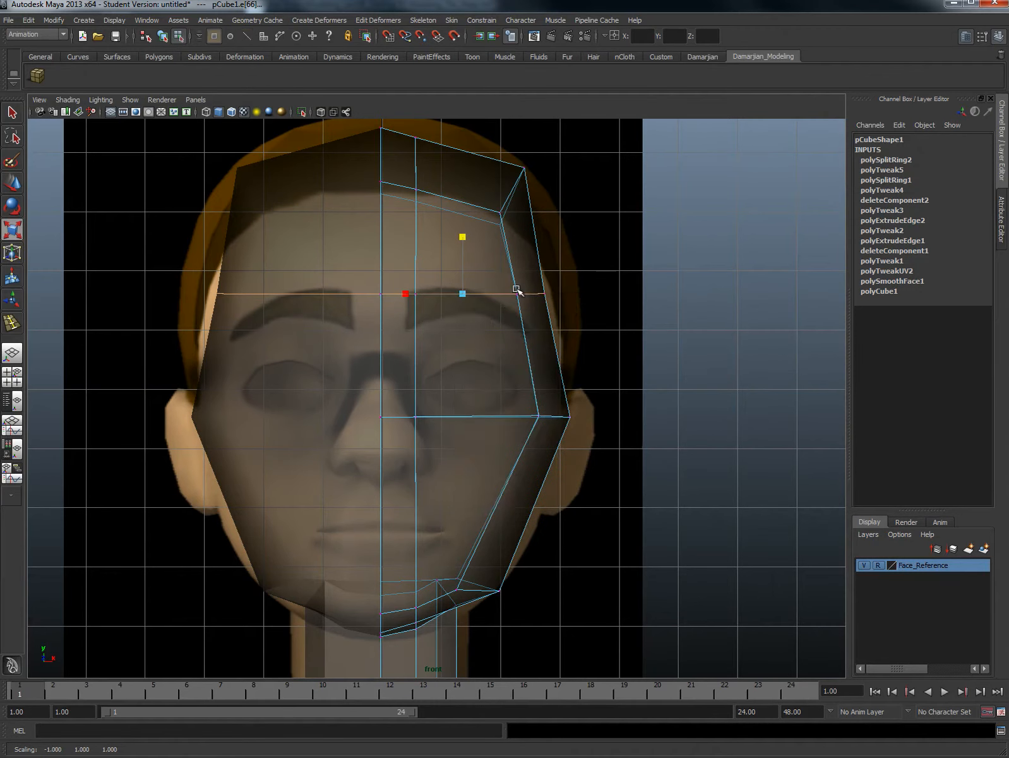
{"action": "left_click_drag", "start_coordinate": [573, 266], "coordinate": [595, 294]}
{"action": "key", "text": "w"}
Step: Raise the crown vertices on the centre line and the adjacent vertical loop to match the top of the head
{"action": "middle_click_drag", "start_coordinate": [509, 215], "coordinate": [534, 318], "text": "alt"}
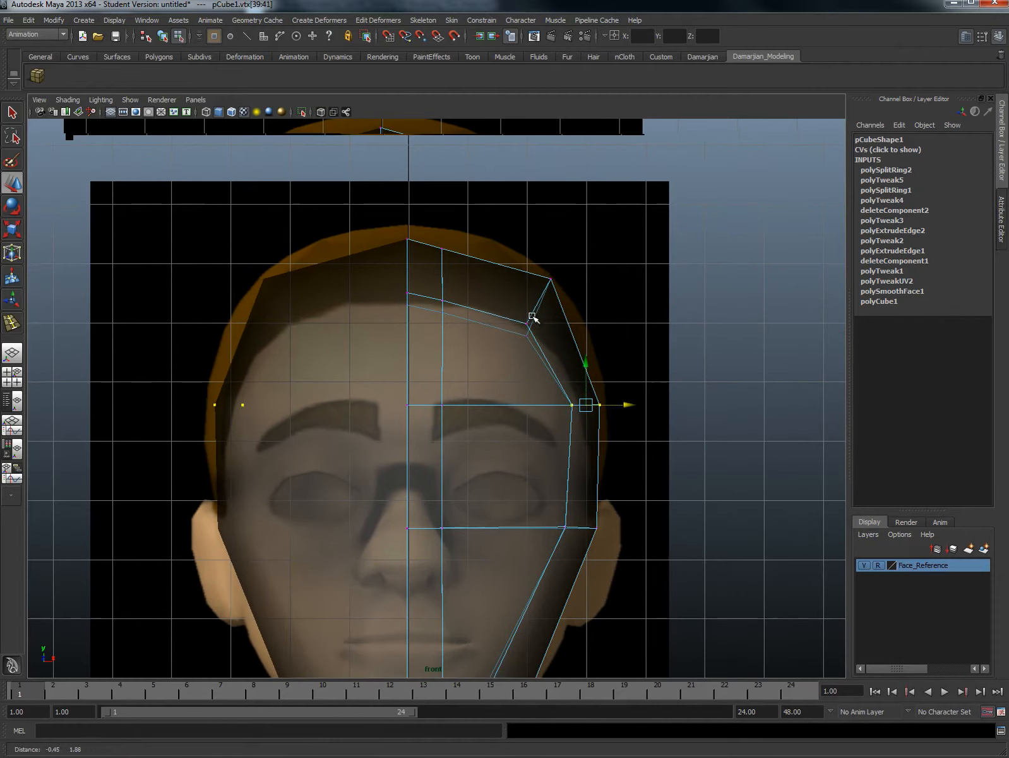
{"action": "left_click_drag", "start_coordinate": [394, 225], "coordinate": [417, 316]}
{"action": "left_click_drag", "start_coordinate": [412, 230], "coordinate": [410, 217]}
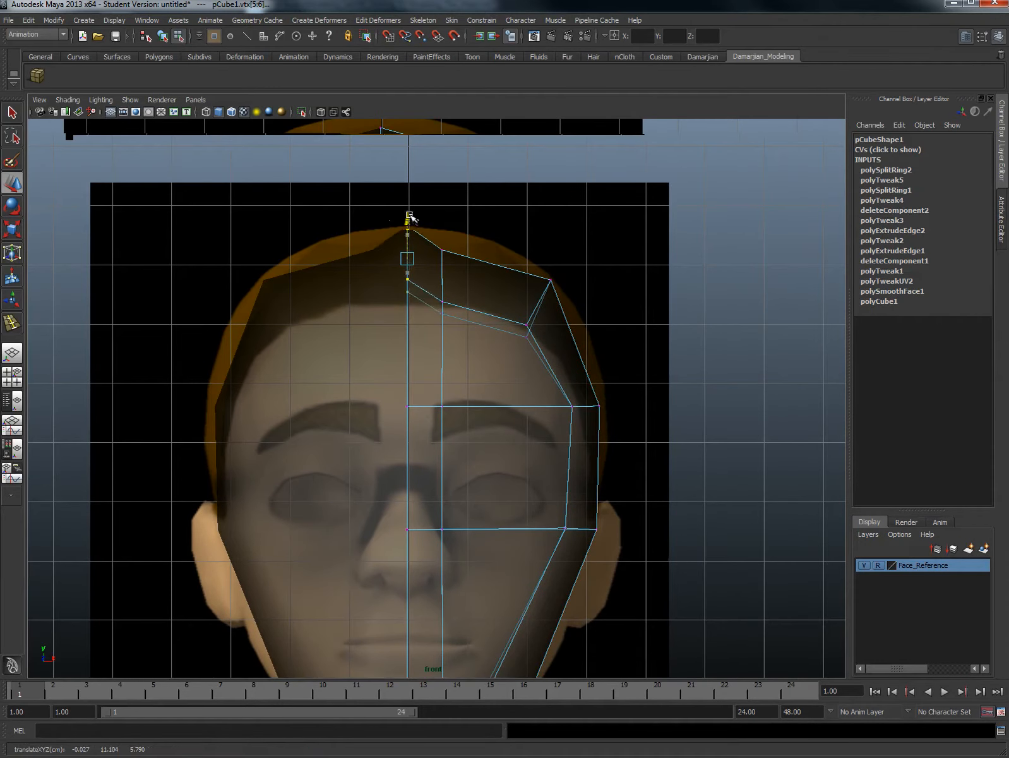
{"action": "left_click_drag", "start_coordinate": [429, 319], "coordinate": [465, 219]}
Step: Move the front vertices of the brow loop forward to the forehead profile in the side view
{"action": "key", "text": "space"}
{"action": "mouse_move", "coordinate": [521, 329]}
{"action": "left_mouse_down"}
{"action": "mouse_move", "coordinate": [602, 326]}
{"action": "mouse_move", "coordinate": [513, 348]}
{"action": "left_mouse_up"}
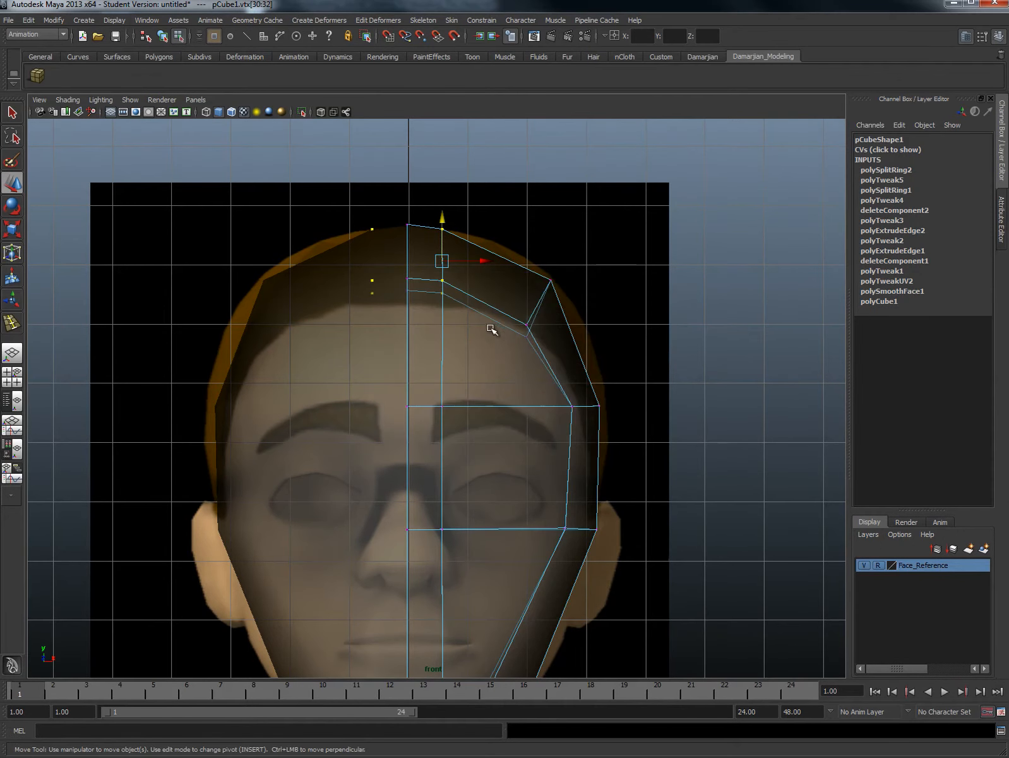
{"action": "key", "text": "space"}
{"action": "left_click_drag", "start_coordinate": [589, 351], "coordinate": [617, 351]}
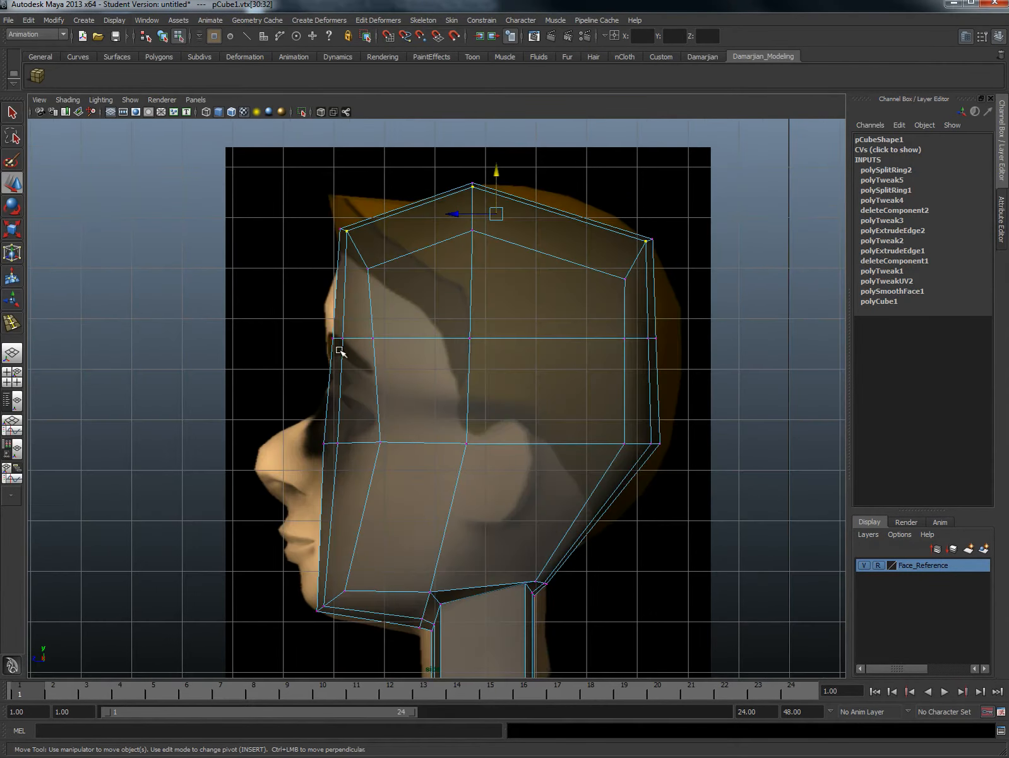
{"action": "left_click_drag", "start_coordinate": [374, 338], "coordinate": [312, 338]}
{"action": "middle_click_drag", "start_coordinate": [352, 265], "coordinate": [393, 296], "text": "alt"}
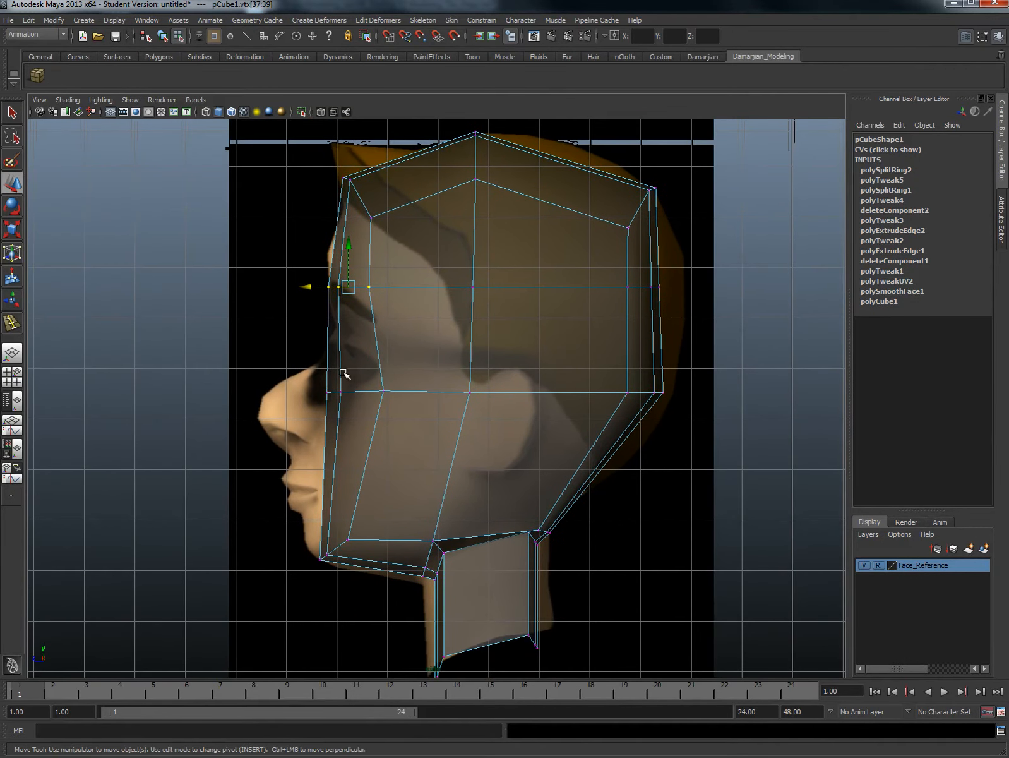
Step: Move the front vertices at nose-bridge and chin level forward to the face profile and reposition the jaw vertex
{"action": "mouse_move", "coordinate": [305, 374]}
{"action": "left_mouse_down"}
{"action": "mouse_move", "coordinate": [432, 422]}
{"action": "mouse_move", "coordinate": [303, 390]}
{"action": "left_mouse_up"}
{"action": "left_click", "coordinate": [319, 561]}
{"action": "left_click_drag", "start_coordinate": [301, 515], "coordinate": [363, 547]}
{"action": "left_click", "coordinate": [338, 535]}
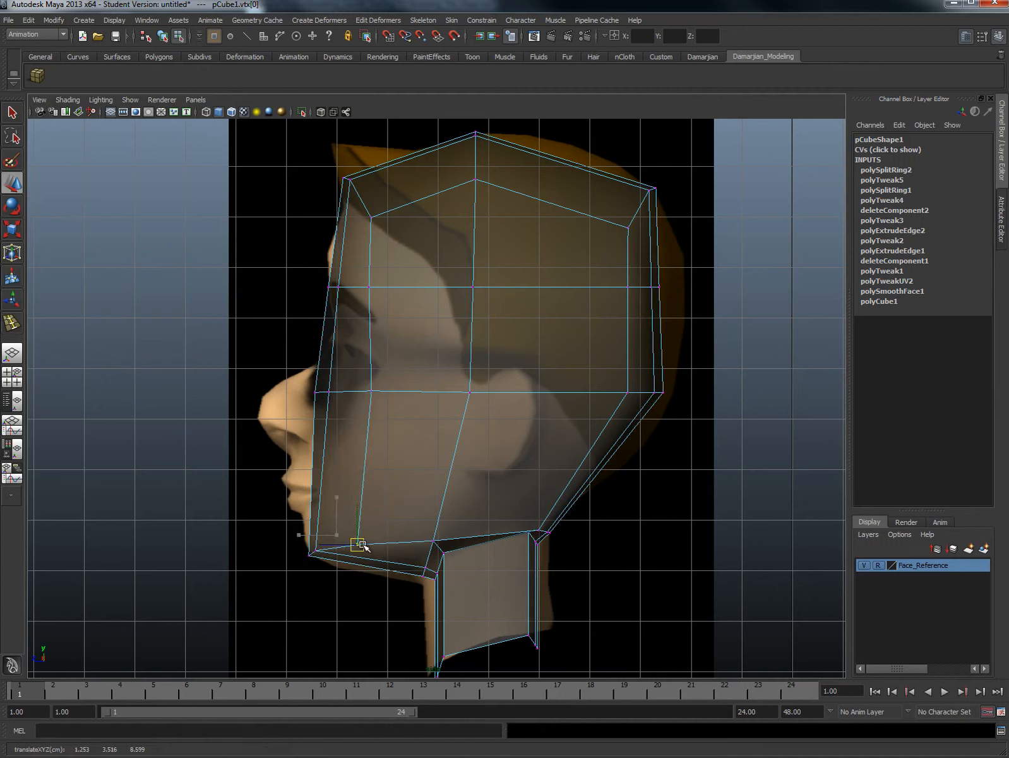
Step: Move the cheek and temple vertices back toward the ear in the side view
{"action": "left_click", "coordinate": [371, 391]}
{"action": "left_click_drag", "start_coordinate": [339, 391], "coordinate": [375, 360]}
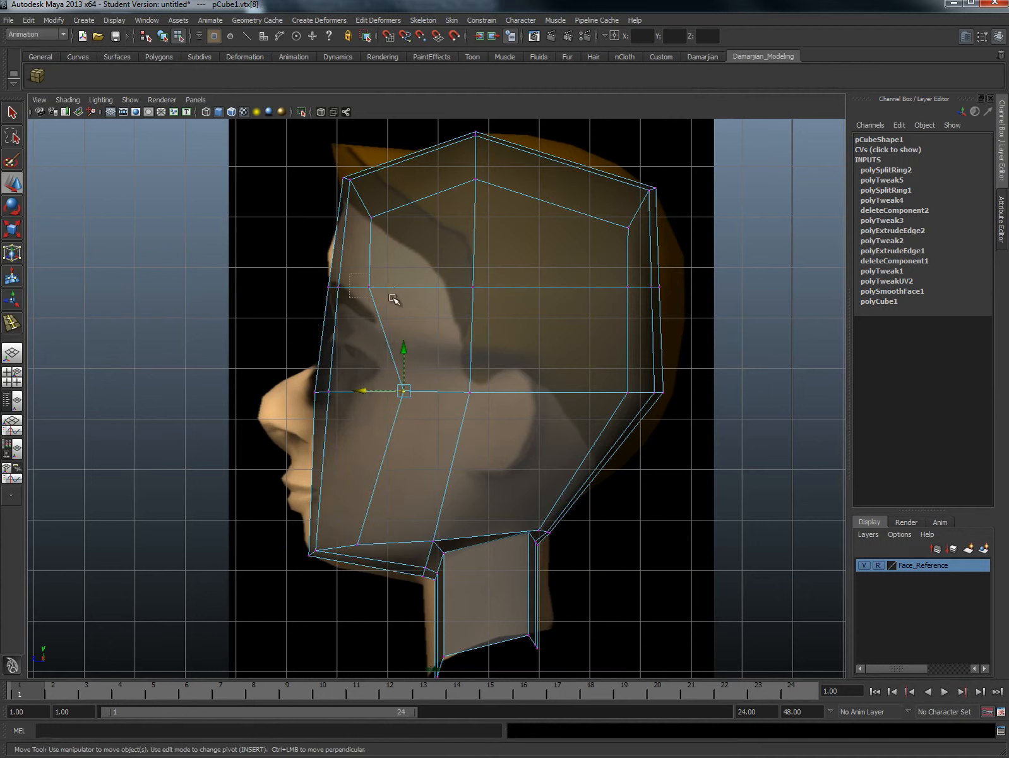
{"action": "left_click", "coordinate": [369, 286]}
{"action": "left_click_drag", "start_coordinate": [330, 288], "coordinate": [361, 289]}
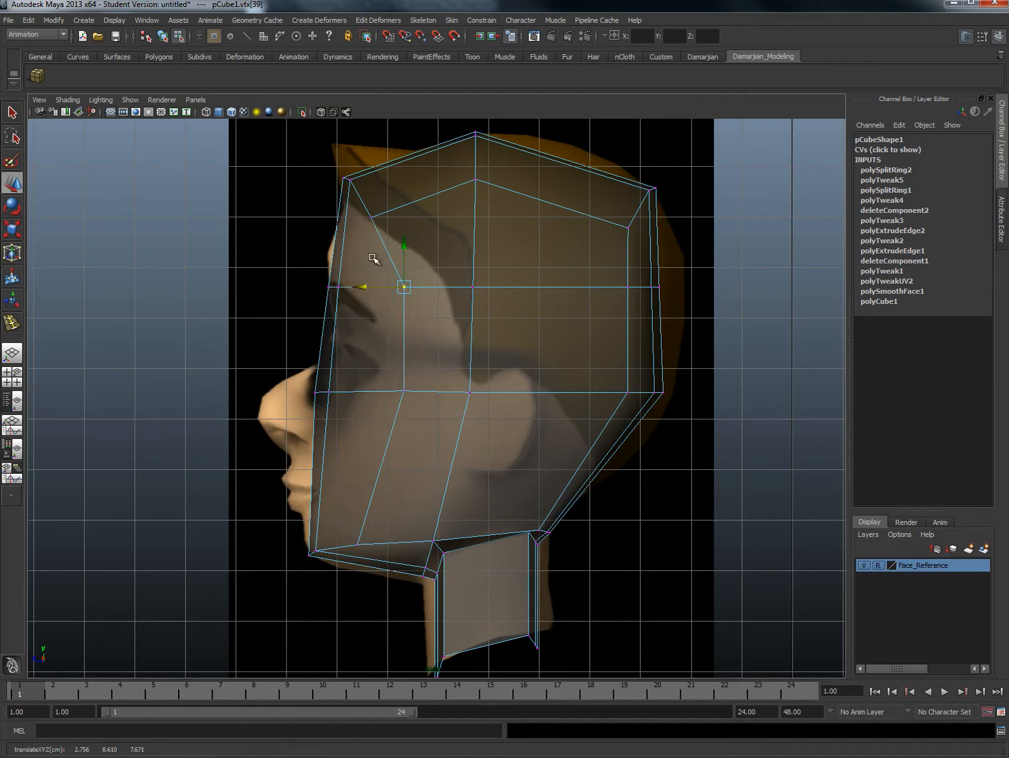
Step: Fine-tune the cheek vertex, raise the jaw vertex slightly and shift the inner chin vertex back
{"action": "left_click_drag", "start_coordinate": [393, 377], "coordinate": [373, 392]}
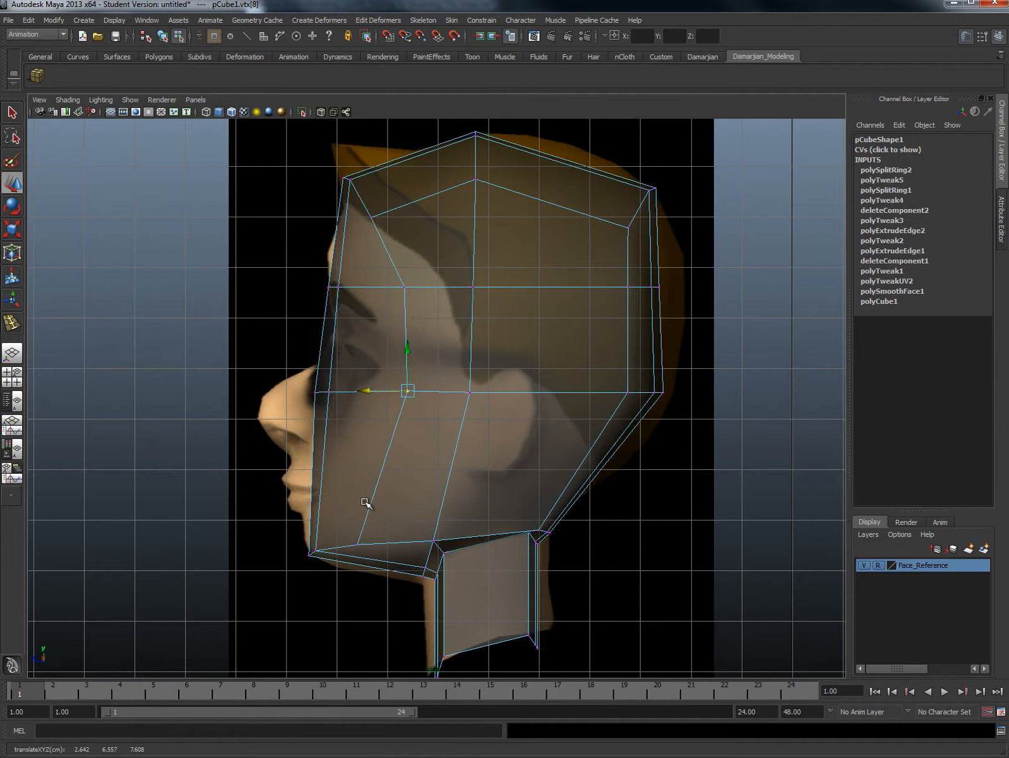
{"action": "left_click_drag", "start_coordinate": [347, 528], "coordinate": [312, 536]}
{"action": "left_click_drag", "start_coordinate": [315, 550], "coordinate": [322, 553]}
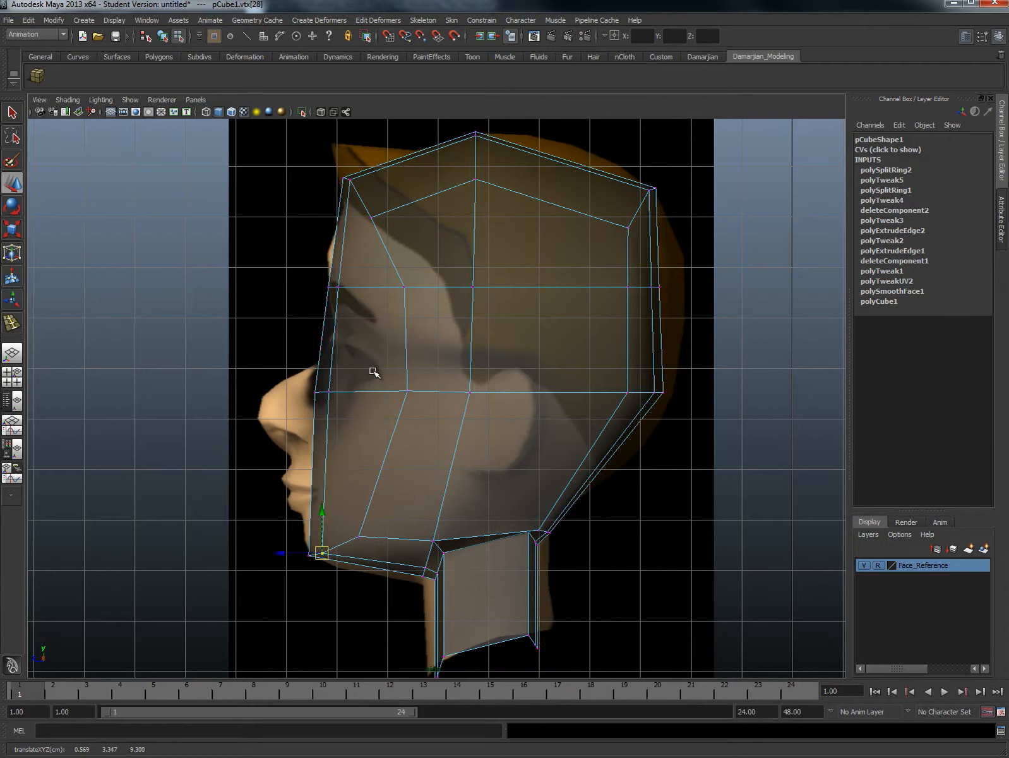
Step: Raise the brow loop slightly and fit its front and back vertices and the nose-bridge vertices to the side profile
{"action": "left_click_drag", "start_coordinate": [305, 258], "coordinate": [714, 297]}
{"action": "left_click_drag", "start_coordinate": [495, 243], "coordinate": [496, 236]}
{"action": "left_click_drag", "start_coordinate": [349, 271], "coordinate": [293, 282]}
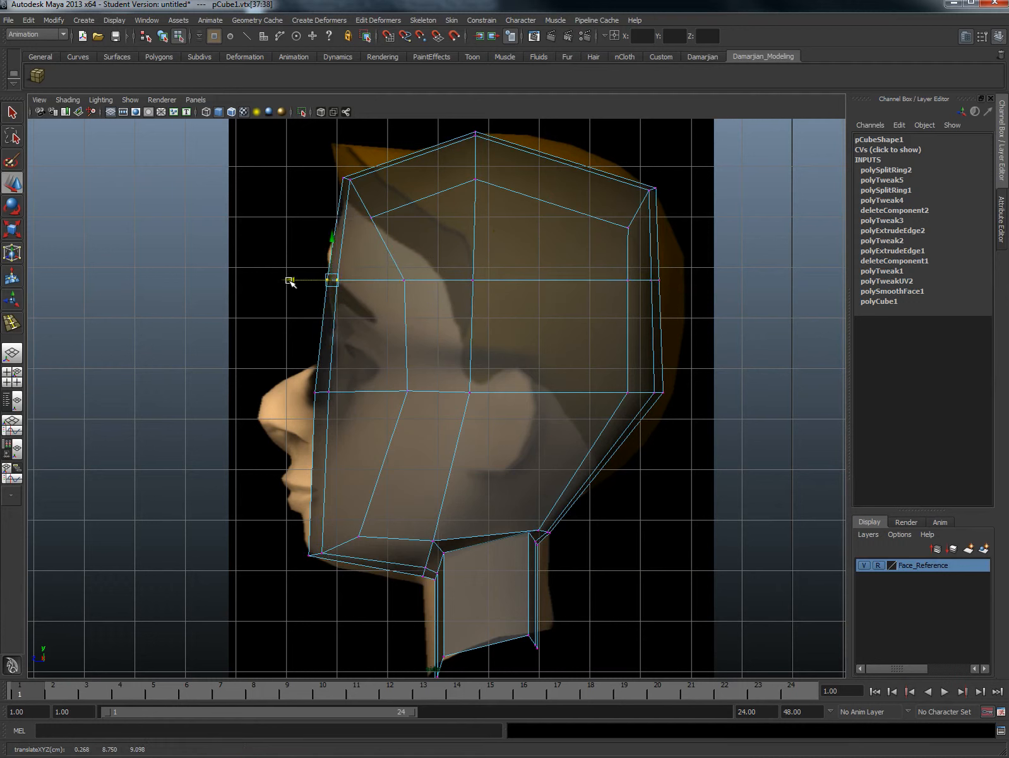
{"action": "left_click_drag", "start_coordinate": [689, 264], "coordinate": [632, 280]}
{"action": "mouse_move", "coordinate": [305, 373]}
{"action": "left_mouse_down"}
{"action": "mouse_move", "coordinate": [545, 406]}
{"action": "mouse_move", "coordinate": [690, 412]}
{"action": "mouse_move", "coordinate": [332, 411]}
{"action": "mouse_move", "coordinate": [296, 392]}
{"action": "left_mouse_up"}
Step: Extrude the face covering the eye area in the front view and scale it into a small, flat rectangle
{"action": "middle_click_drag", "start_coordinate": [434, 365], "coordinate": [432, 386], "text": "alt"}
{"action": "right_click_drag", "start_coordinate": [432, 385], "coordinate": [478, 382], "text": "alt"}
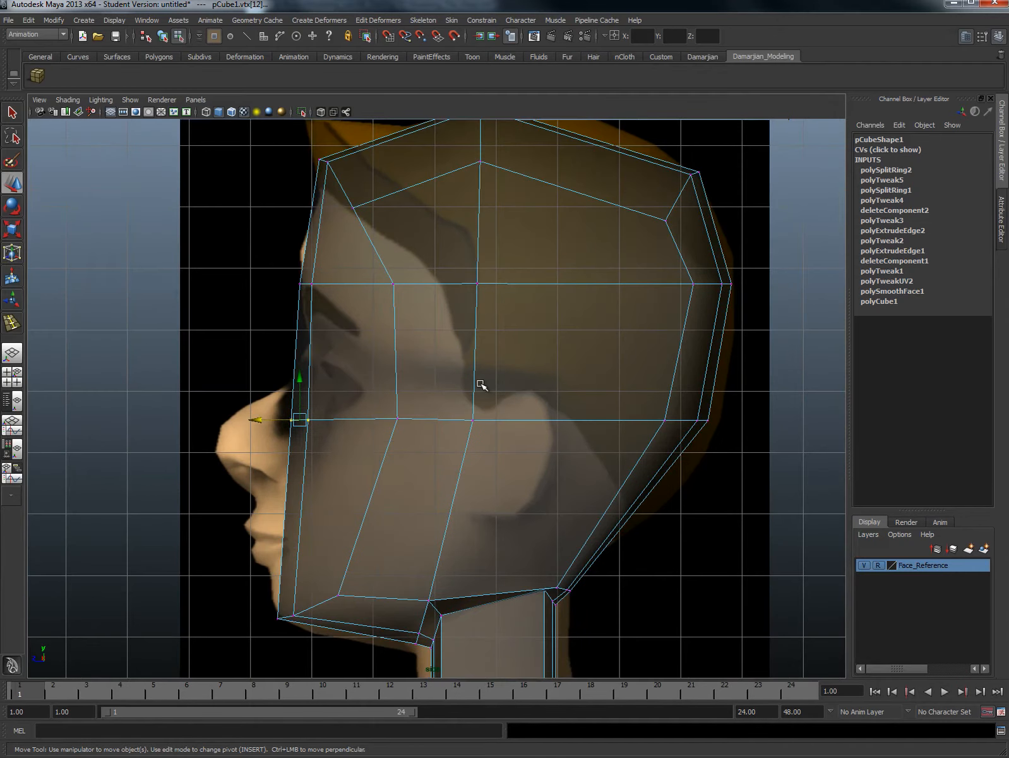
{"action": "key", "text": "space"}
{"action": "left_click_drag", "start_coordinate": [471, 384], "coordinate": [472, 407]}
{"action": "middle_click_drag", "start_coordinate": [519, 501], "coordinate": [480, 434], "text": "alt"}
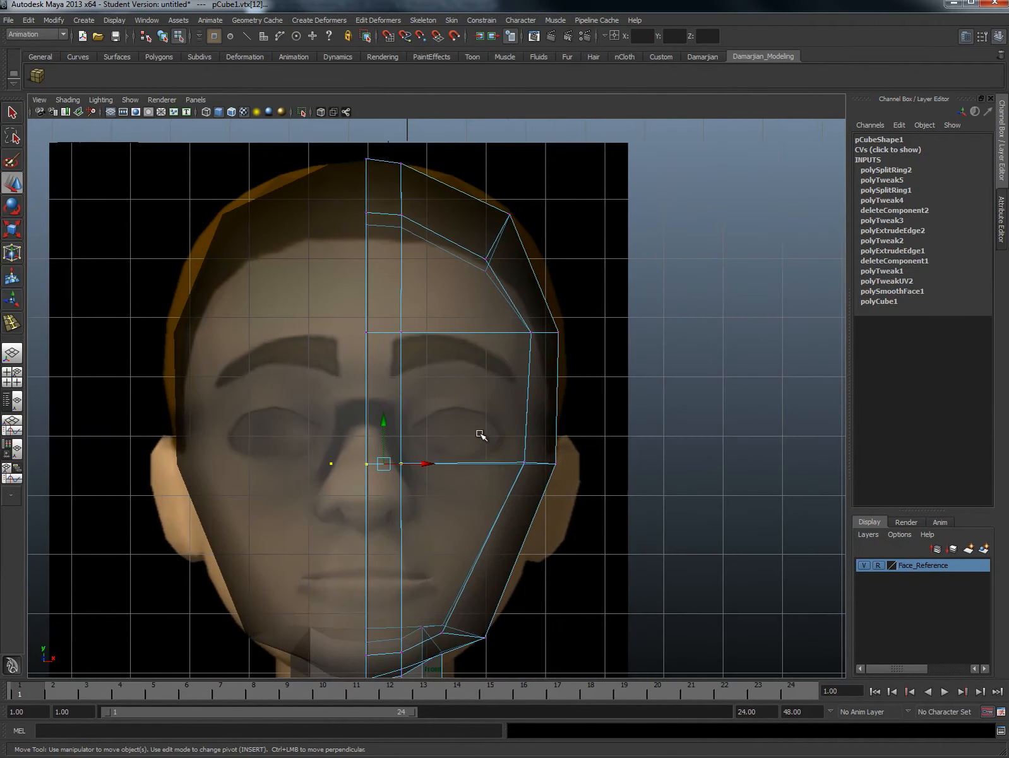
{"action": "right_click_drag", "start_coordinate": [480, 434], "coordinate": [497, 466], "text": "alt"}
{"action": "middle_click_drag", "start_coordinate": [498, 466], "coordinate": [524, 447], "text": "alt"}
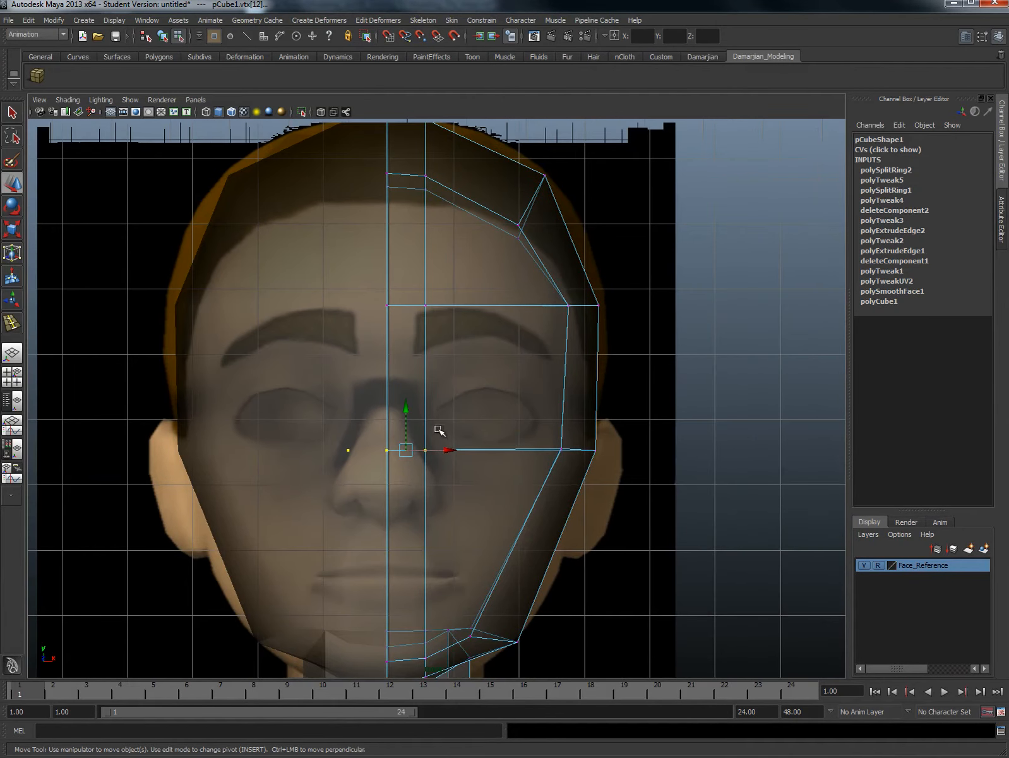
{"action": "right_click_drag", "start_coordinate": [496, 366], "coordinate": [515, 422]}
{"action": "left_click", "coordinate": [504, 381]}
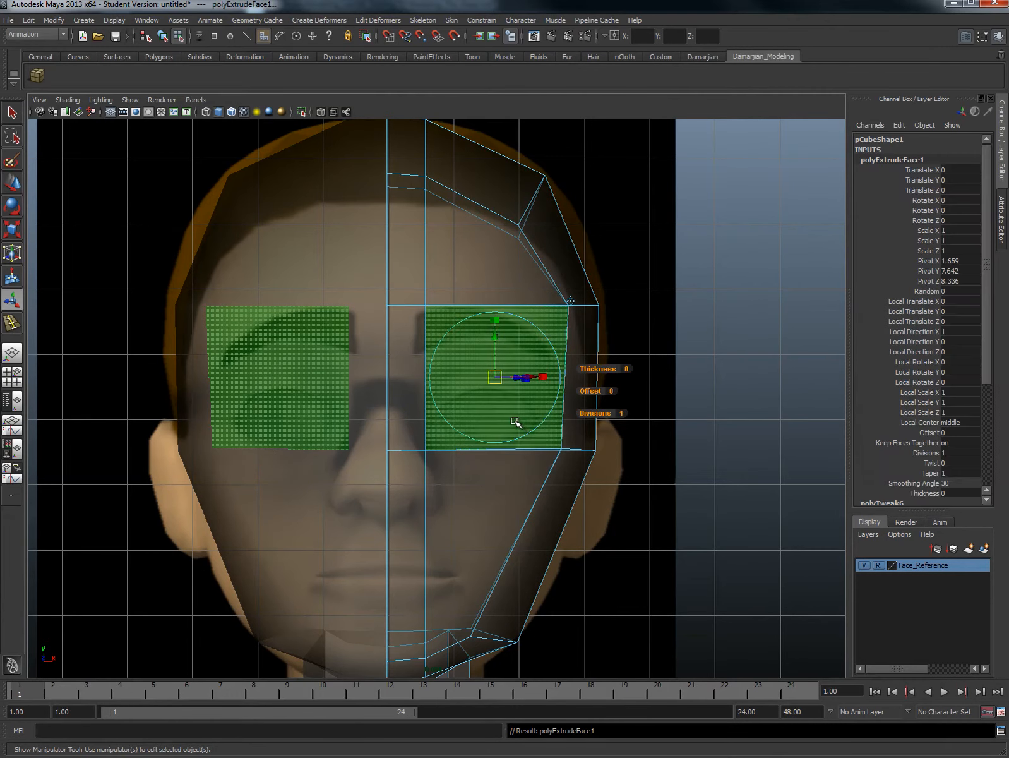
{"action": "mouse_move", "coordinate": [495, 377]}
{"action": "left_mouse_down"}
{"action": "mouse_move", "coordinate": [451, 415]}
{"action": "mouse_move", "coordinate": [492, 445]}
{"action": "mouse_move", "coordinate": [497, 400]}
{"action": "left_mouse_up"}
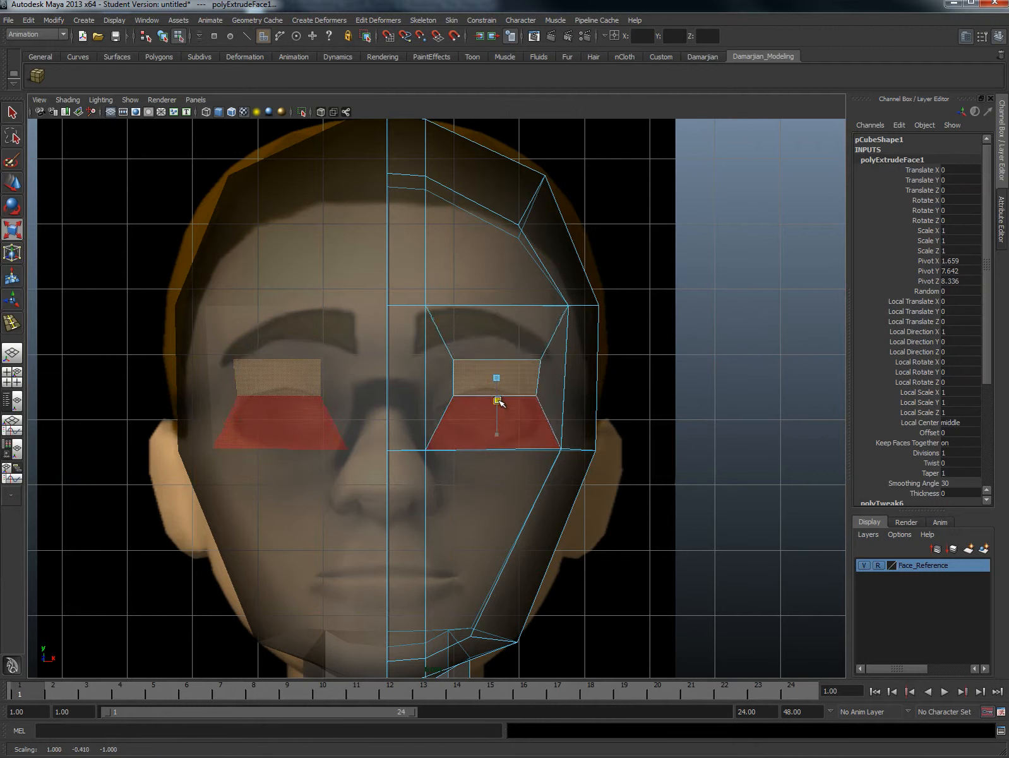
Step: Move the extruded face down and slightly inward over the reference eye
{"action": "key", "text": "w"}
{"action": "left_click_drag", "start_coordinate": [497, 341], "coordinate": [495, 375]}
{"action": "left_click_drag", "start_coordinate": [538, 411], "coordinate": [531, 411]}
Step: Reposition the corner vertices of the extruded eye face to follow the reference eye's shape
{"action": "right_click_drag", "start_coordinate": [468, 396], "coordinate": [462, 397]}
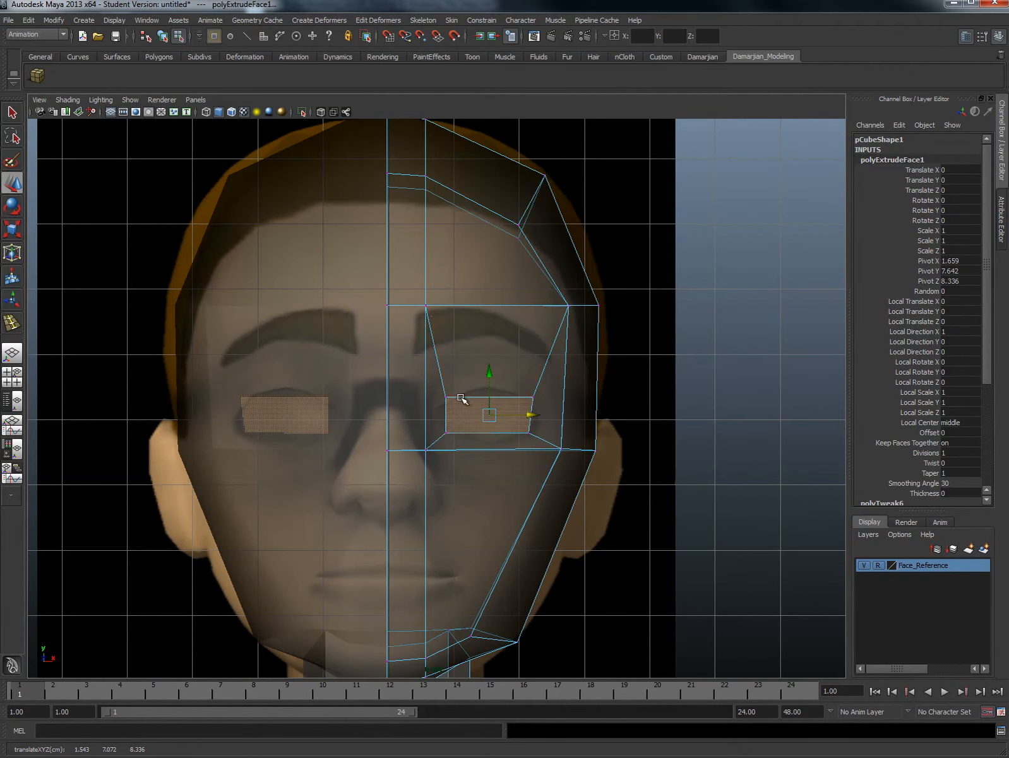
{"action": "scroll", "coordinate": [458, 395], "scroll_direction": "up", "scroll_amount": 2}
{"action": "left_click", "coordinate": [453, 396]}
{"action": "left_click_drag", "start_coordinate": [453, 396], "coordinate": [457, 405]}
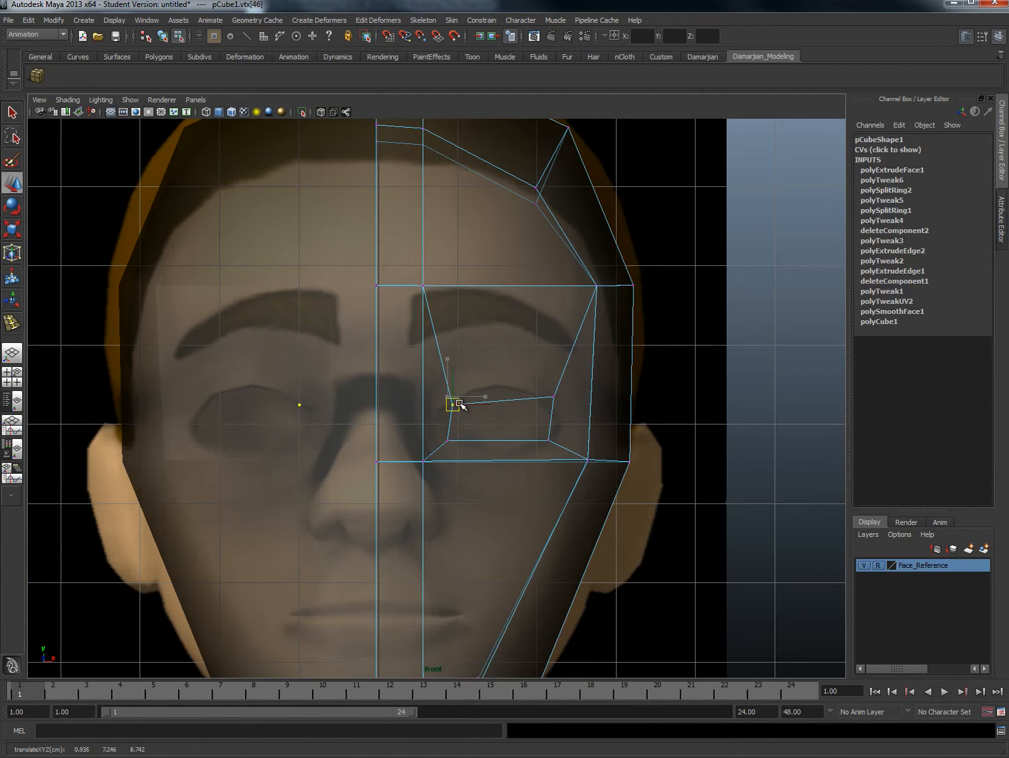
{"action": "left_click", "coordinate": [554, 396]}
{"action": "left_click_drag", "start_coordinate": [553, 396], "coordinate": [545, 401]}
{"action": "left_click", "coordinate": [448, 440]}
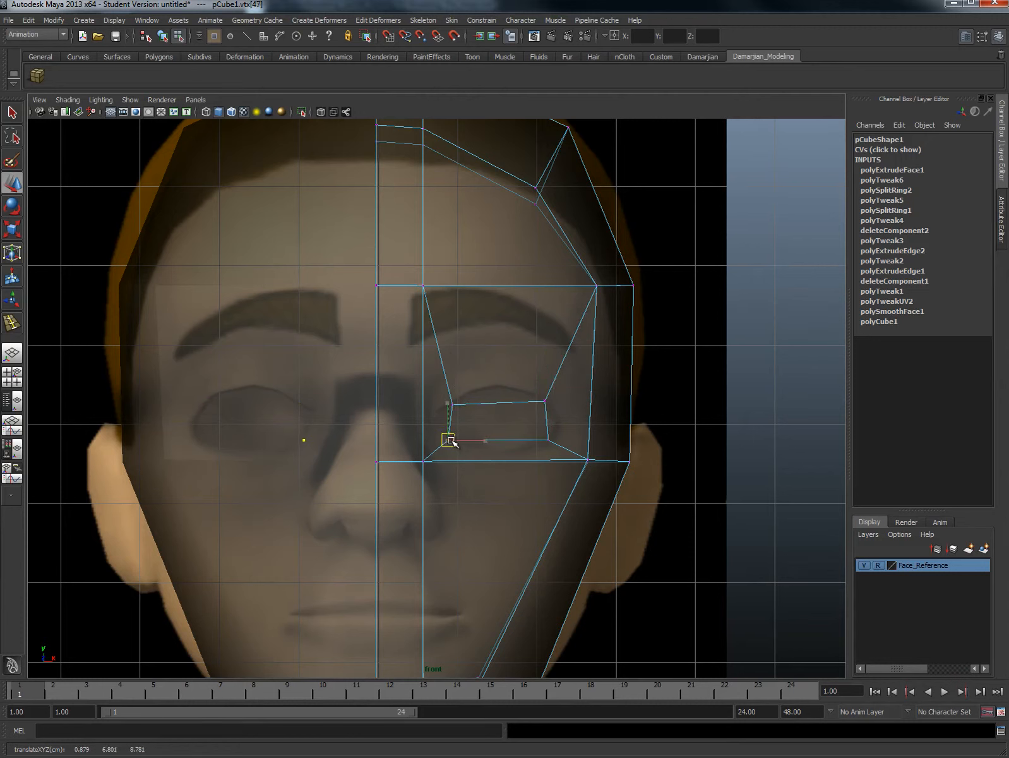
{"action": "left_click", "coordinate": [548, 440]}
{"action": "left_click_drag", "start_coordinate": [552, 444], "coordinate": [544, 442]}
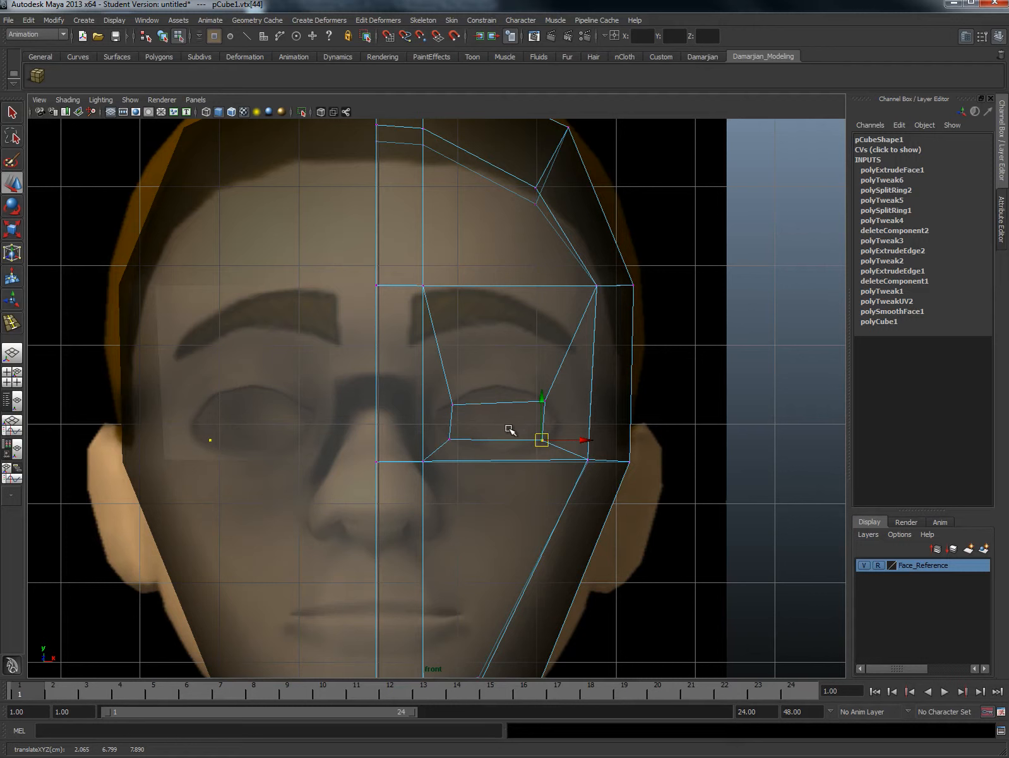
Step: Move the vertical loop's vertex beside the nose slightly toward the head's centre line
{"action": "left_click", "coordinate": [425, 467]}
{"action": "left_click_drag", "start_coordinate": [463, 464], "coordinate": [462, 464]}
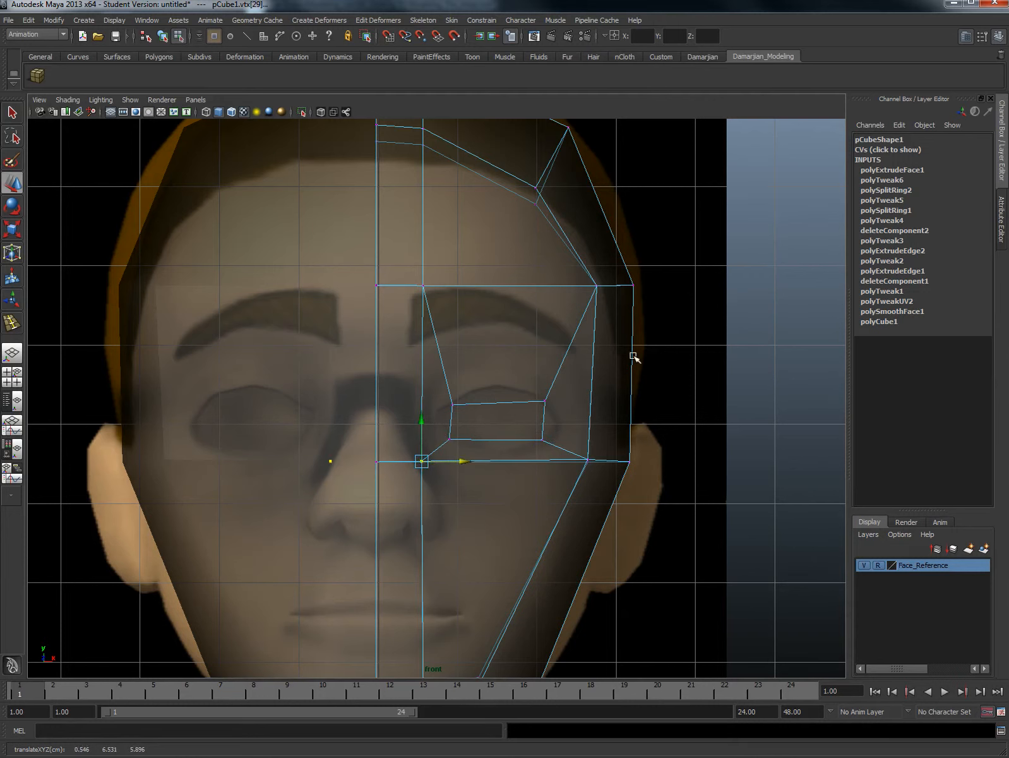
Step: Insert a horizontal edge loop across the head through the extruded eye face and scale it vertically until it is level
{"action": "right_click_drag", "start_coordinate": [543, 428], "coordinate": [582, 403], "text": "shift"}
{"action": "right_click", "coordinate": [570, 422], "text": "shift"}
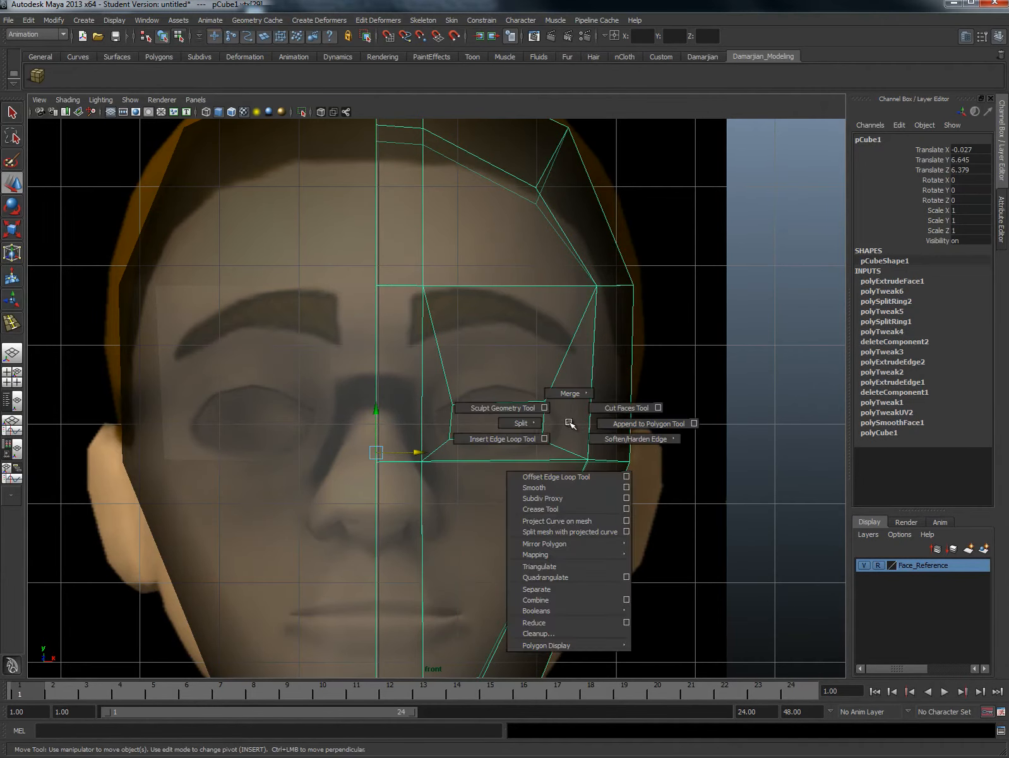
{"action": "left_click", "coordinate": [535, 432]}
{"action": "left_click_drag", "start_coordinate": [547, 423], "coordinate": [547, 418]}
{"action": "key", "text": "r"}
{"action": "left_click_drag", "start_coordinate": [505, 340], "coordinate": [507, 387]}
{"action": "key", "text": "w"}
Step: Move the new loop's inner and outer eye-corner vertices outward to the corners of the reference eye in the front view
{"action": "right_click_drag", "start_coordinate": [440, 424], "coordinate": [375, 424]}
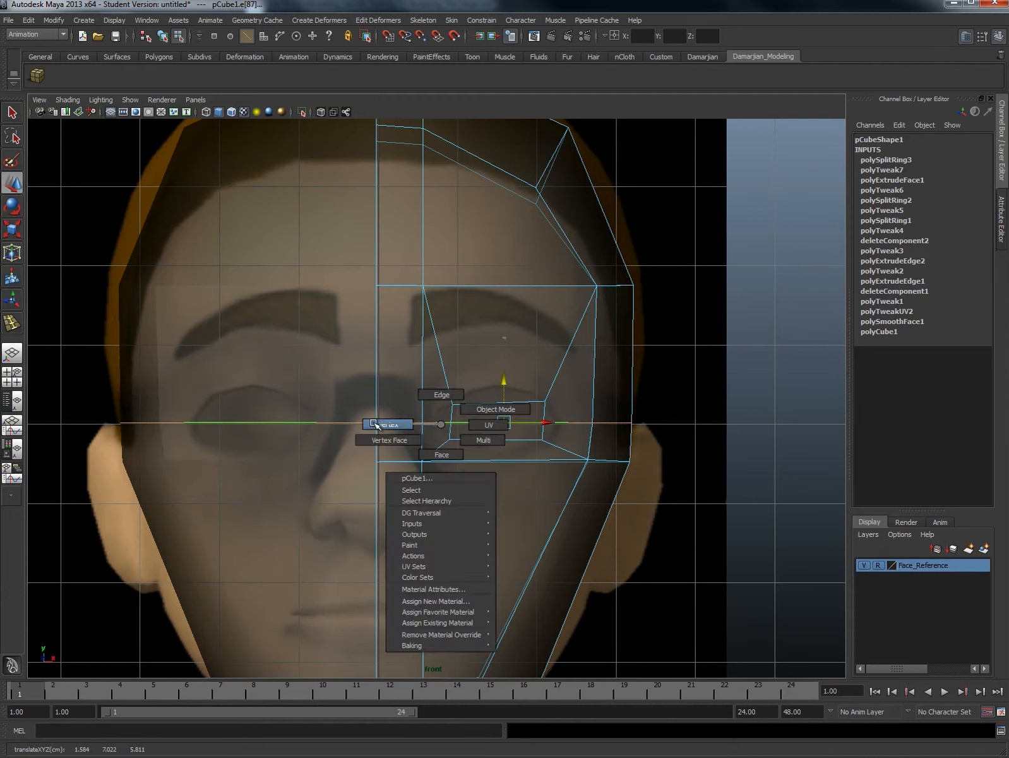
{"action": "left_click", "coordinate": [451, 422]}
{"action": "left_click_drag", "start_coordinate": [486, 421], "coordinate": [475, 422]}
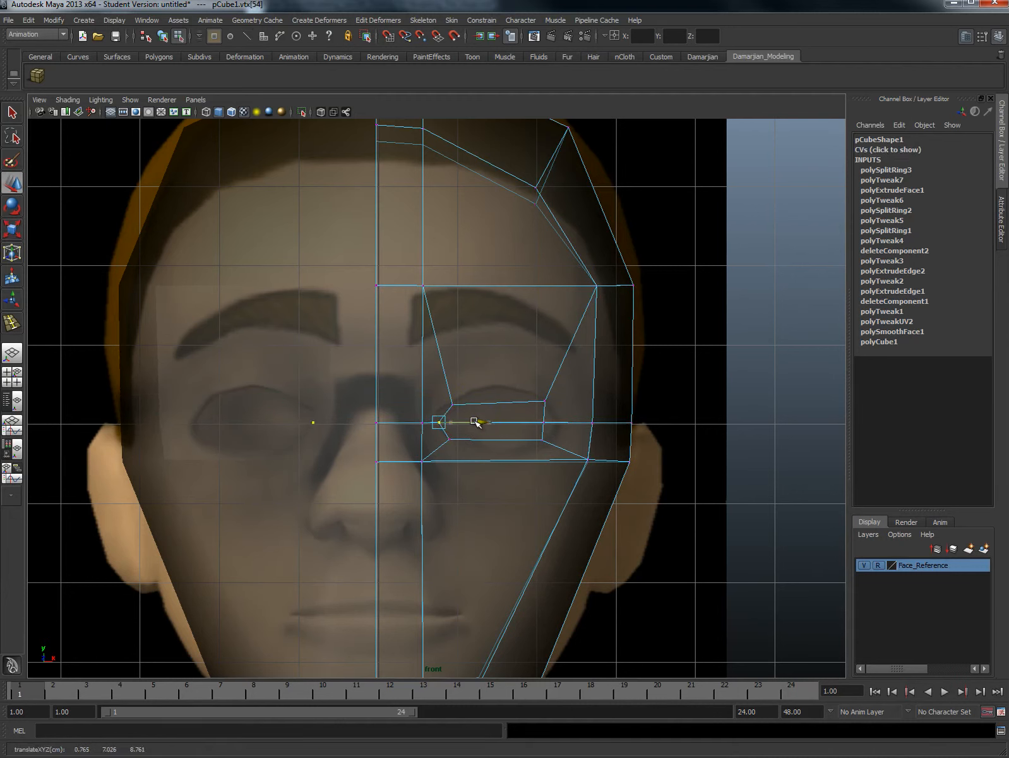
{"action": "left_click", "coordinate": [543, 422]}
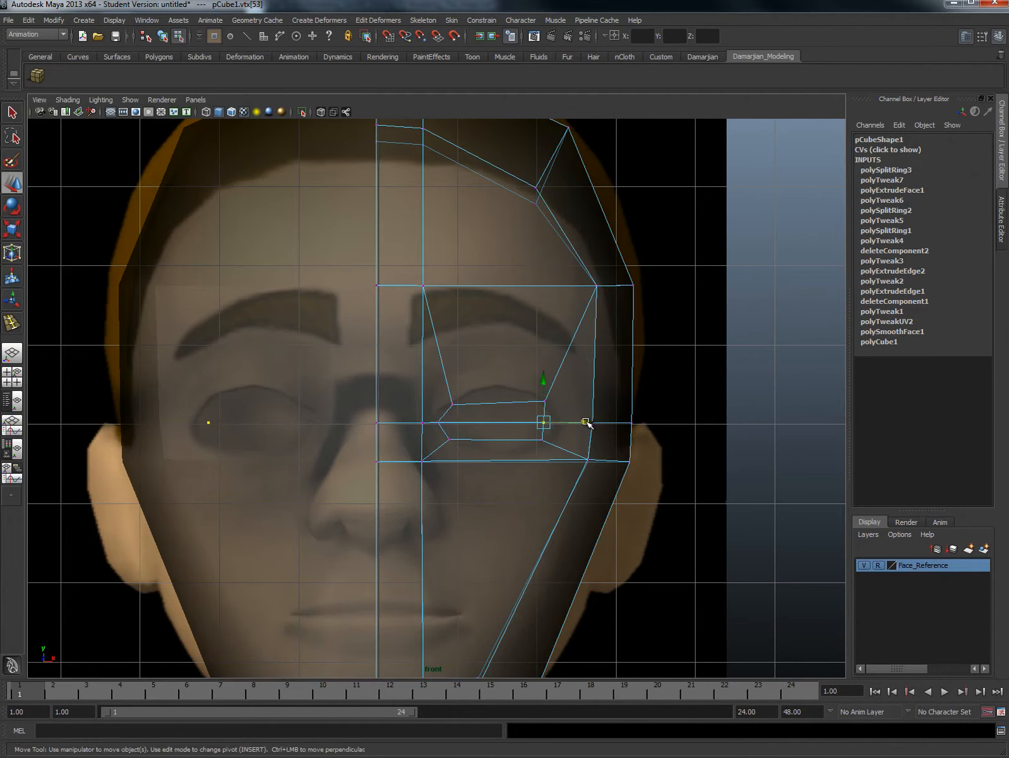
{"action": "left_click_drag", "start_coordinate": [587, 423], "coordinate": [603, 423]}
{"action": "scroll", "coordinate": [571, 404], "scroll_direction": "up", "scroll_amount": 1}
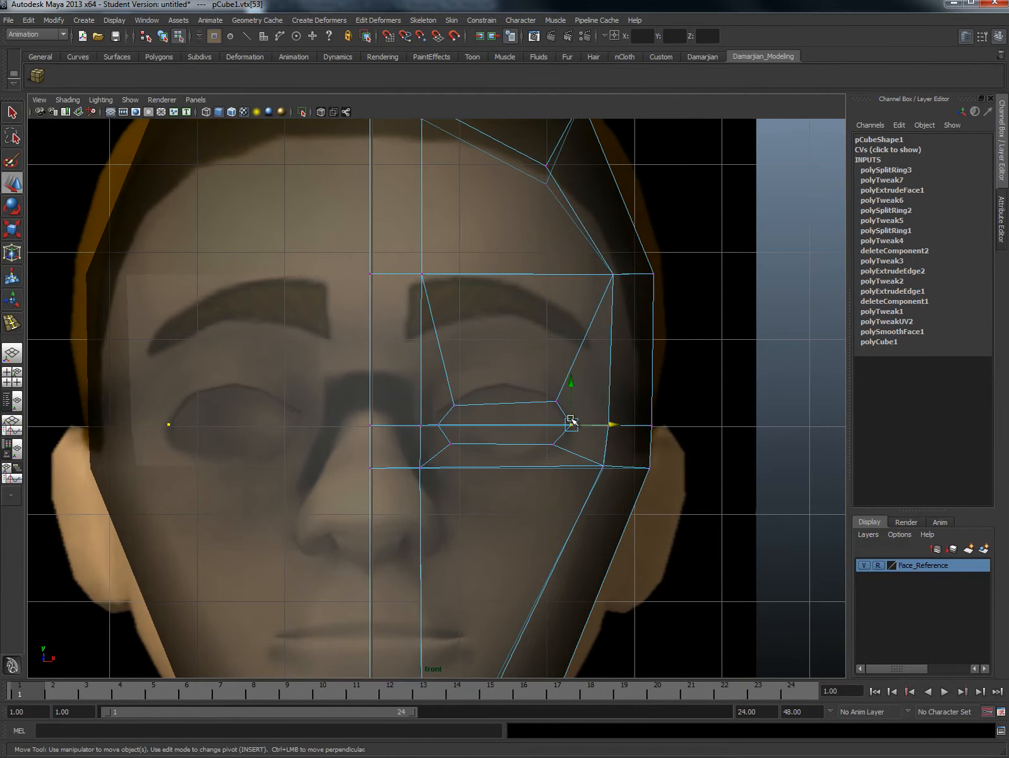
Step: In the side view, move the new loop's two front vertices back toward the bridge of the nose
{"action": "key", "text": "space"}
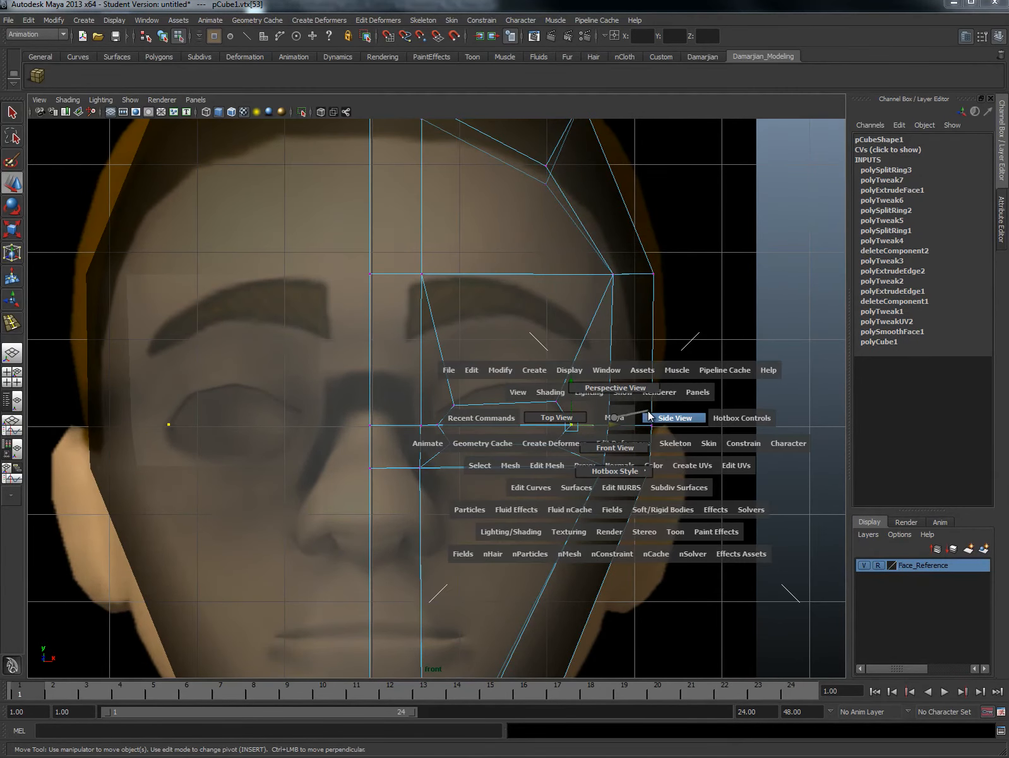
{"action": "left_click", "coordinate": [652, 425]}
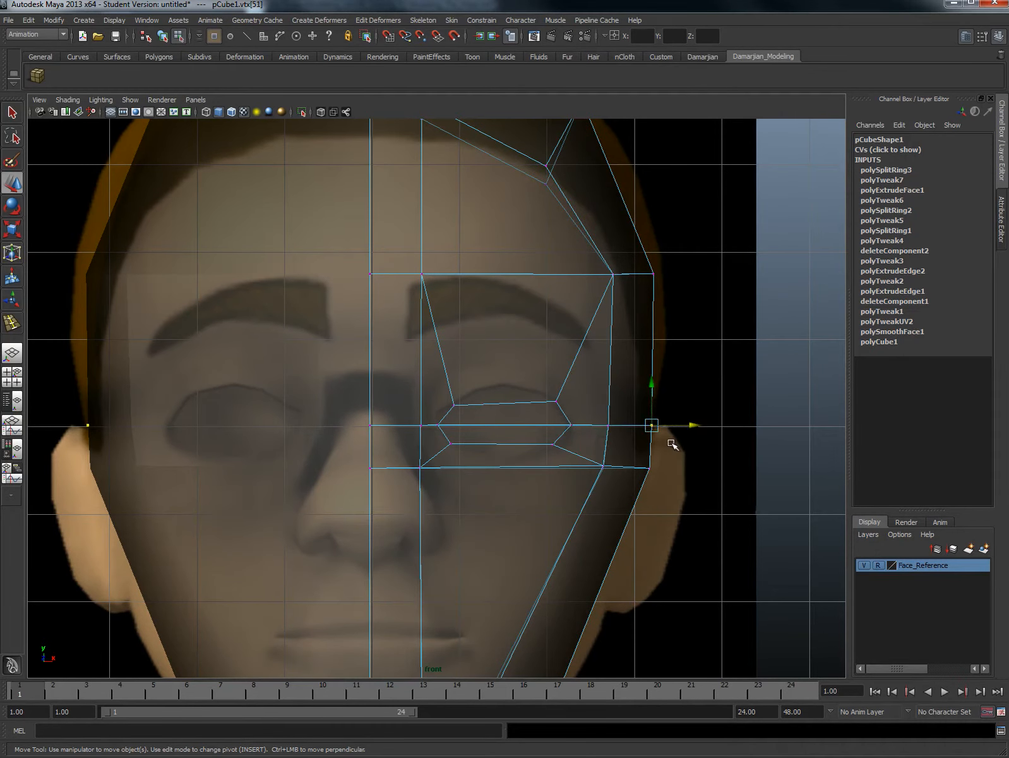
{"action": "key", "text": "space"}
{"action": "left_click_drag", "start_coordinate": [601, 419], "coordinate": [653, 416]}
{"action": "scroll", "coordinate": [288, 398], "scroll_direction": "up", "scroll_amount": 4}
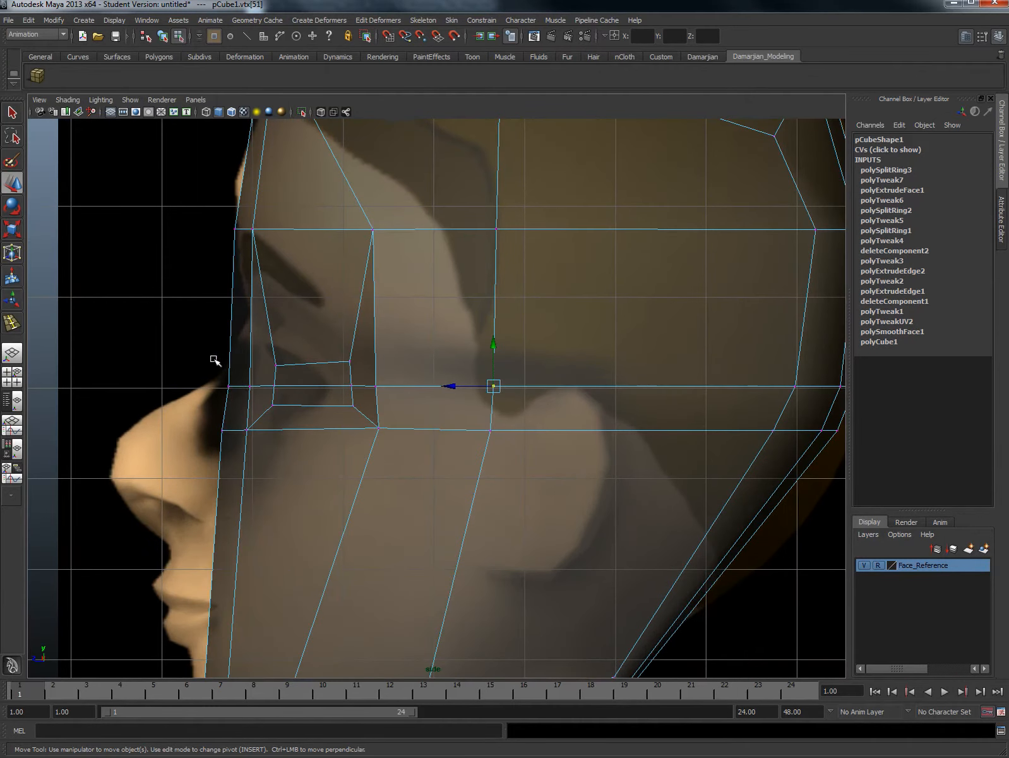
{"action": "left_click_drag", "start_coordinate": [214, 358], "coordinate": [204, 384]}
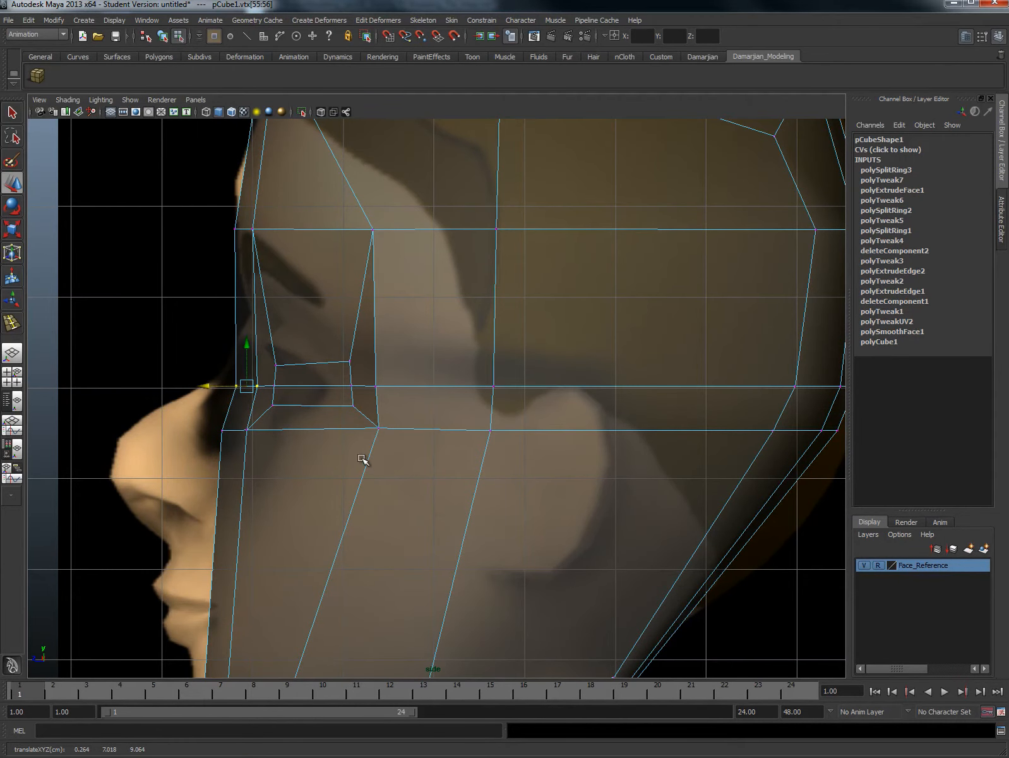
Step: Reposition the eye outline's vertices in the side view to follow the profile of the reference eye
{"action": "left_click_drag", "start_coordinate": [348, 381], "coordinate": [383, 397]}
{"action": "scroll", "coordinate": [321, 389], "scroll_direction": "up", "scroll_amount": 4}
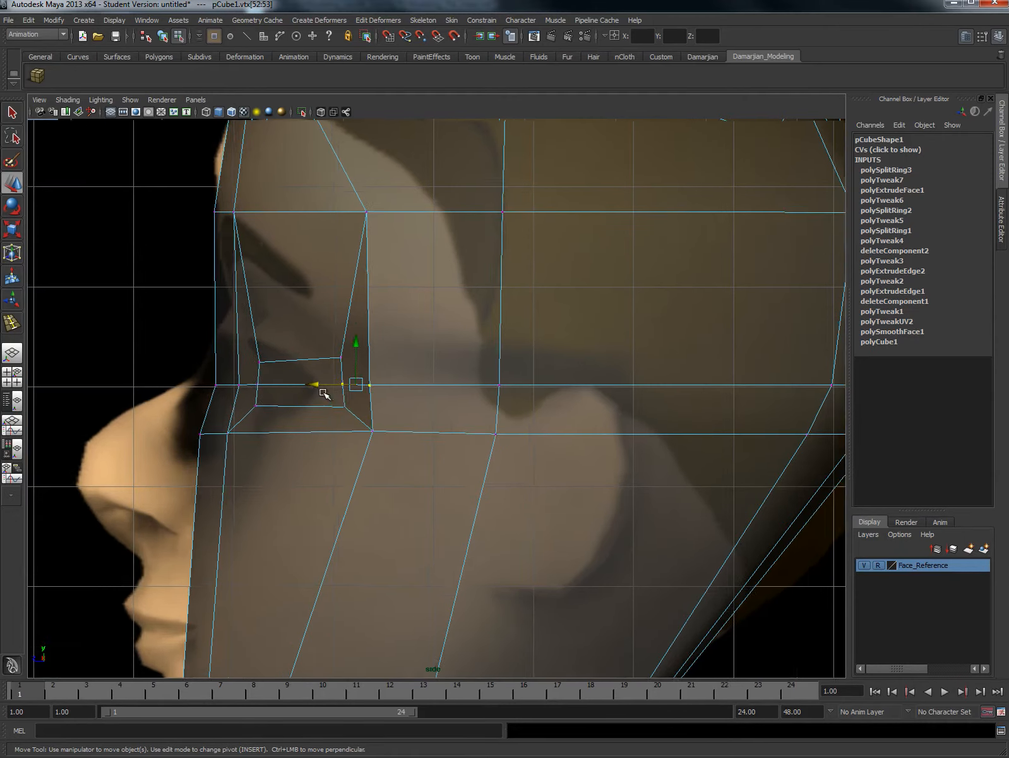
{"action": "left_click", "coordinate": [308, 344]}
{"action": "left_click_drag", "start_coordinate": [271, 346], "coordinate": [200, 304]}
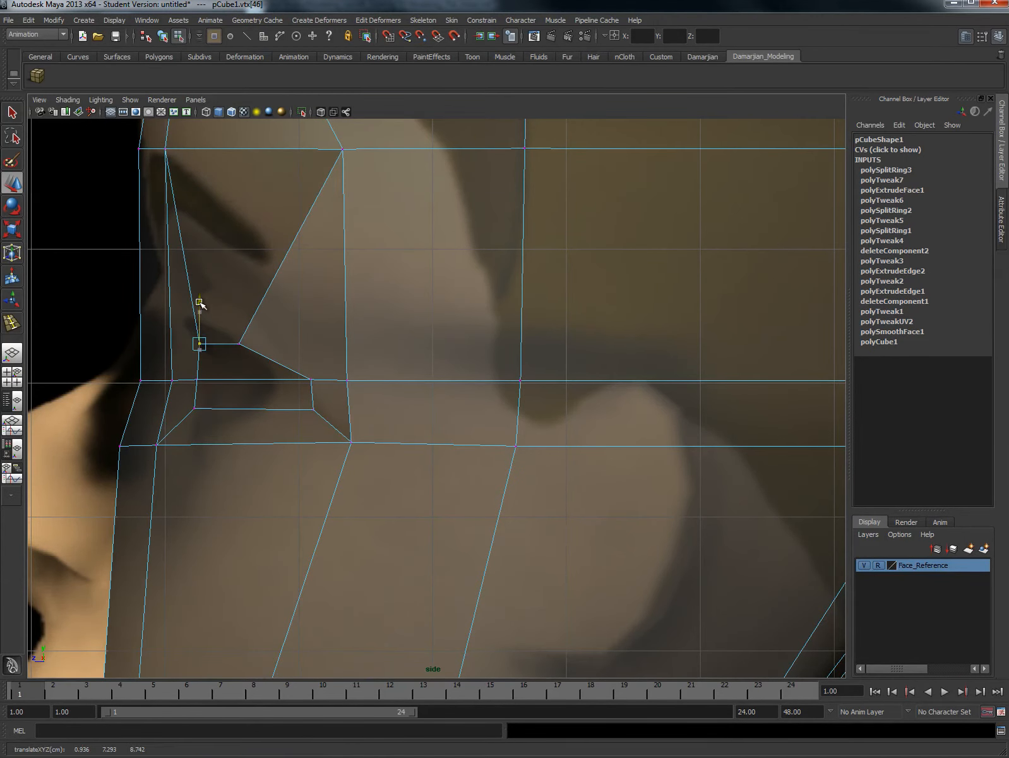
{"action": "left_click_drag", "start_coordinate": [306, 397], "coordinate": [332, 374]}
{"action": "left_click_drag", "start_coordinate": [267, 380], "coordinate": [209, 421]}
{"action": "left_click_drag", "start_coordinate": [190, 369], "coordinate": [205, 350]}
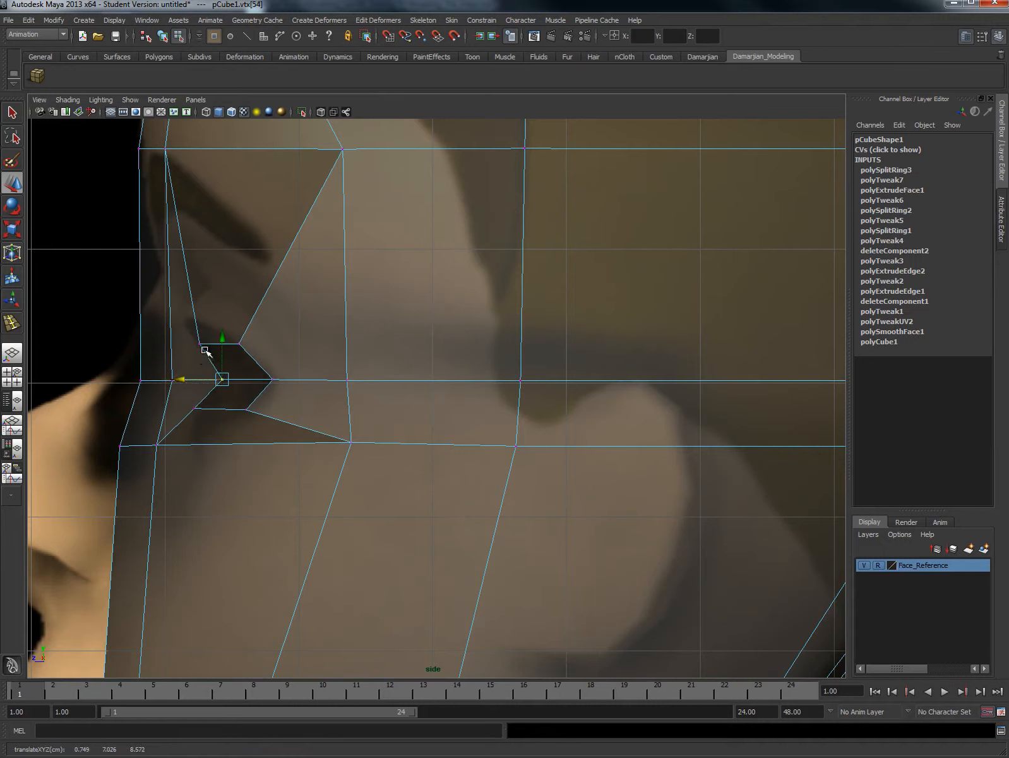
{"action": "mouse_move", "coordinate": [183, 398]}
{"action": "left_mouse_down"}
{"action": "mouse_move", "coordinate": [207, 423]}
{"action": "mouse_move", "coordinate": [170, 408]}
{"action": "left_mouse_up"}
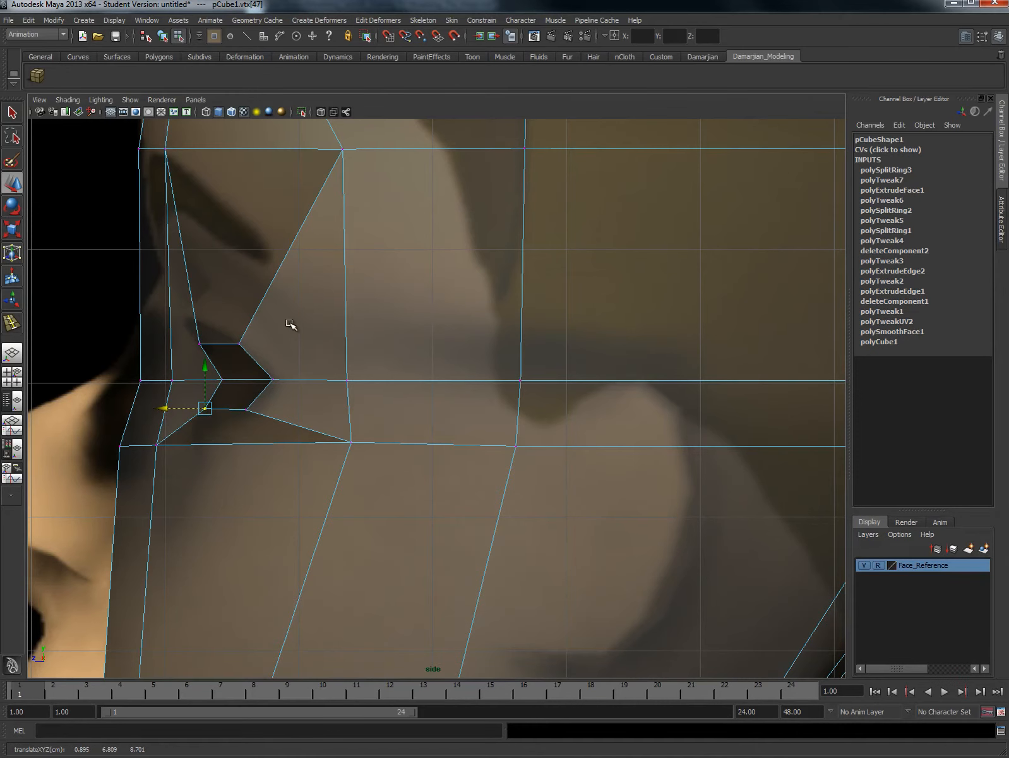
Step: Move the cheek vertex below the eye, the outer brow vertex and the forehead vertex above it forward in the side view
{"action": "middle_click_drag", "start_coordinate": [313, 404], "coordinate": [360, 362], "text": "alt"}
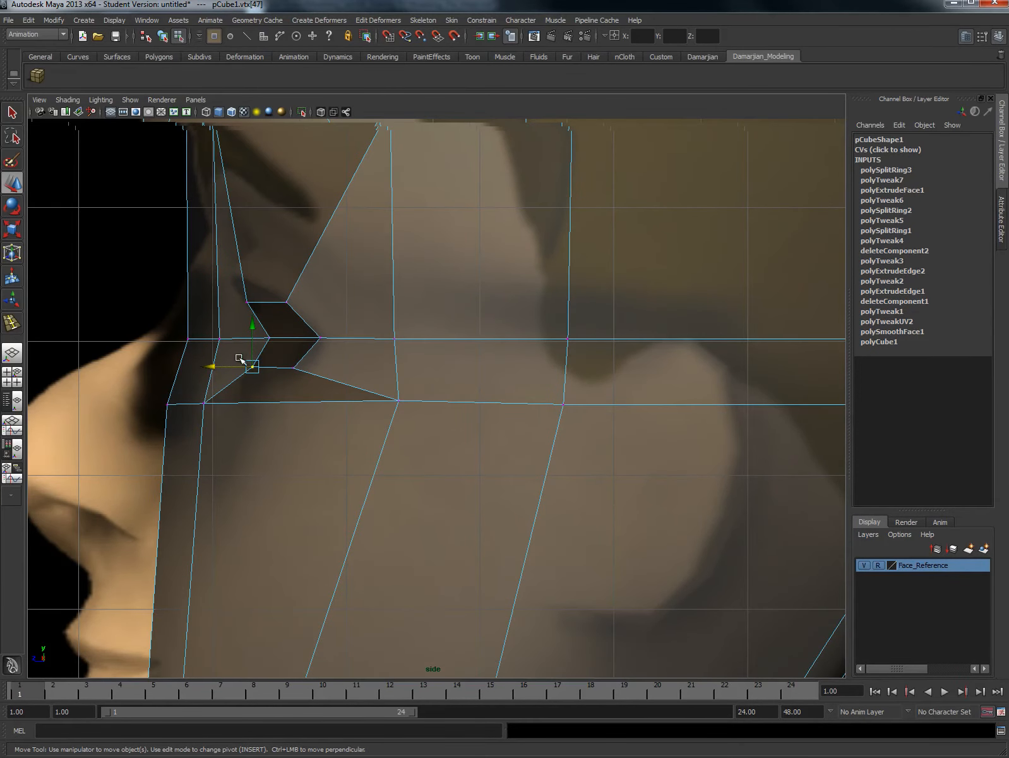
{"action": "scroll", "coordinate": [240, 359], "scroll_direction": "down", "scroll_amount": 5}
{"action": "scroll", "coordinate": [390, 405], "scroll_direction": "up", "scroll_amount": 6}
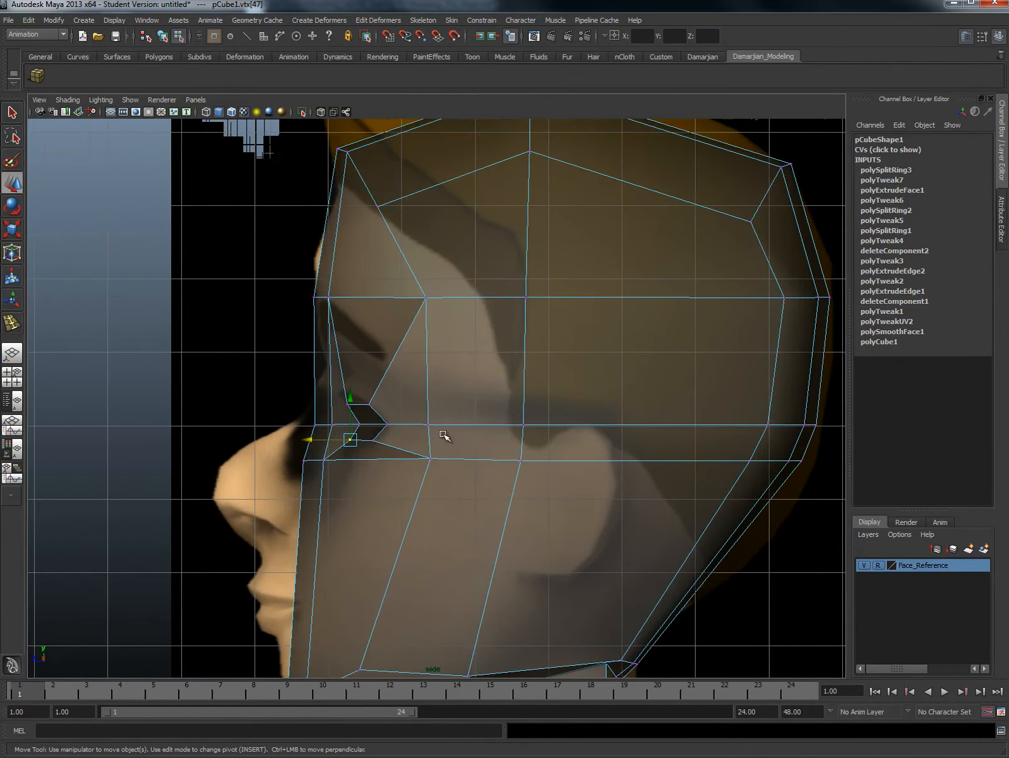
{"action": "left_click", "coordinate": [430, 457]}
{"action": "left_click_drag", "start_coordinate": [386, 458], "coordinate": [361, 458]}
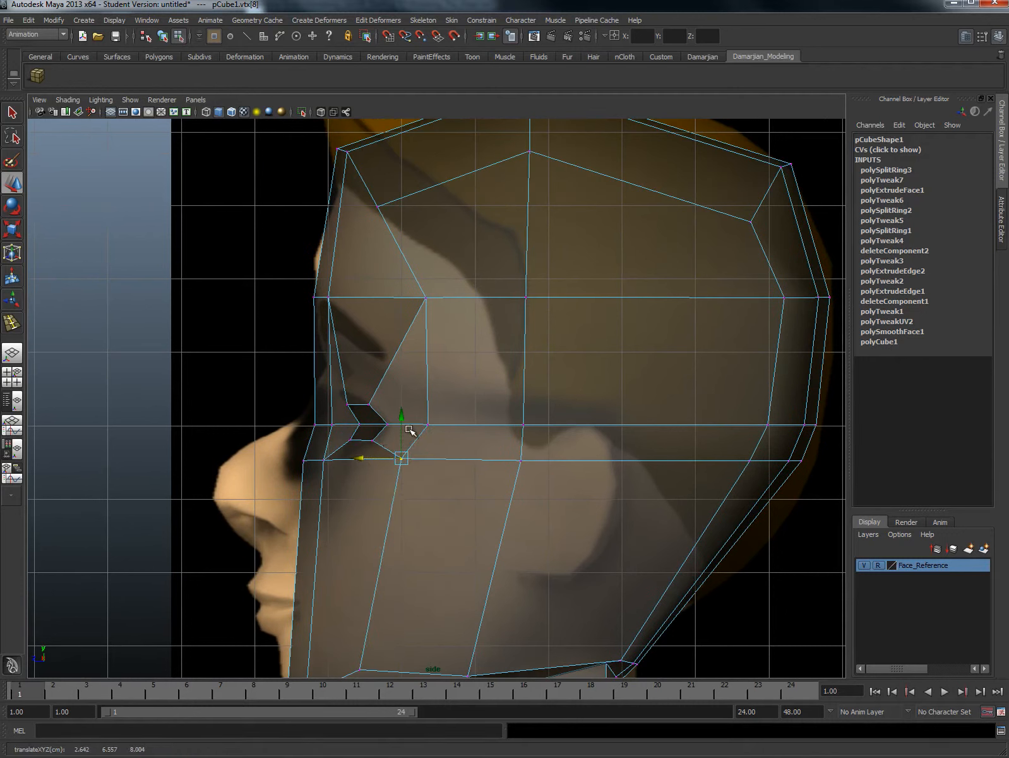
{"action": "left_click", "coordinate": [422, 298]}
{"action": "left_click_drag", "start_coordinate": [379, 296], "coordinate": [339, 297]}
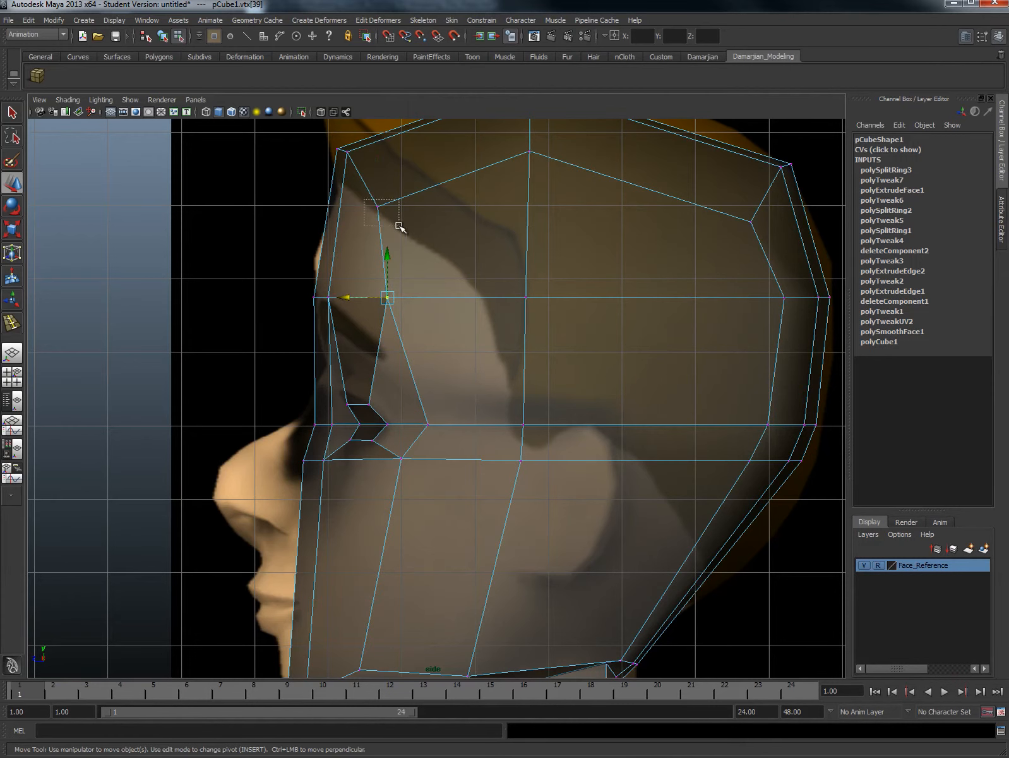
{"action": "left_click", "coordinate": [378, 205]}
{"action": "left_click_drag", "start_coordinate": [349, 206], "coordinate": [341, 206]}
Step: In the front view, extrude the two lower-face faces, scale them into a flat strip and move it onto the reference mouth
{"action": "scroll", "coordinate": [435, 350], "scroll_direction": "up", "scroll_amount": 2}
{"action": "middle_click_drag", "start_coordinate": [445, 429], "coordinate": [438, 346], "text": "alt"}
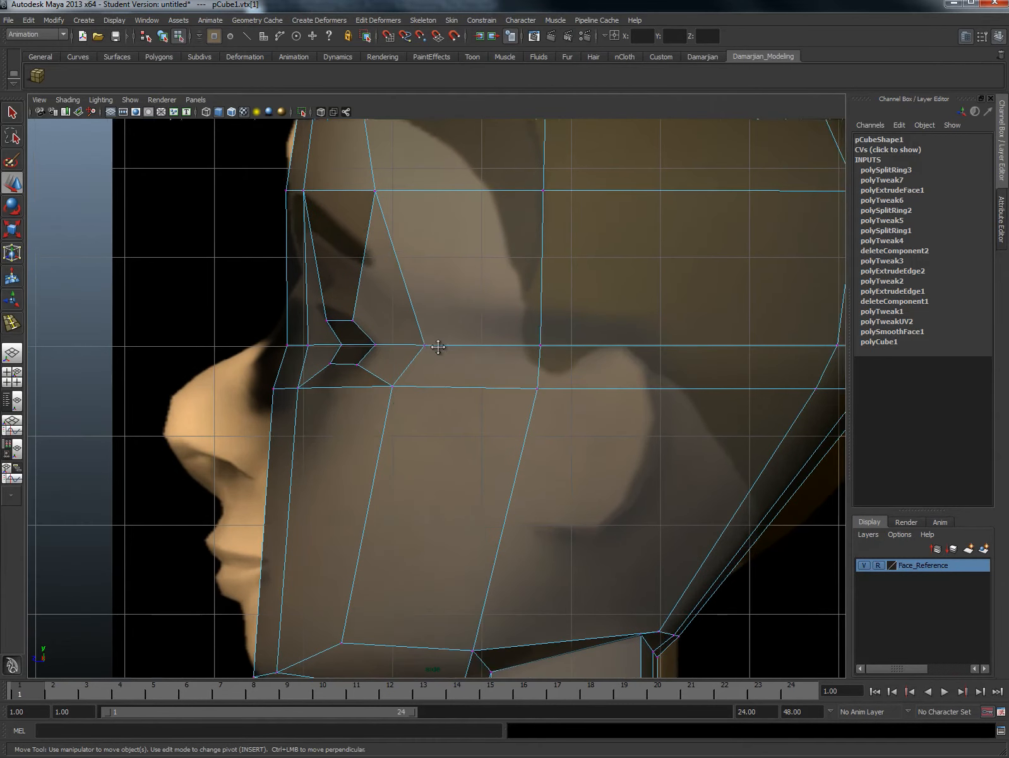
{"action": "mouse_move", "coordinate": [399, 410]}
{"action": "middle_mouse_down", "text": "alt"}
{"action": "mouse_move", "coordinate": [449, 360]}
{"action": "mouse_move", "coordinate": [410, 411]}
{"action": "middle_mouse_up", "text": "alt"}
{"action": "scroll", "coordinate": [446, 382], "scroll_direction": "up", "scroll_amount": 1}
{"action": "key", "text": "space"}
{"action": "left_click_drag", "start_coordinate": [402, 401], "coordinate": [406, 420]}
{"action": "middle_click_drag", "start_coordinate": [541, 478], "coordinate": [528, 382], "text": "alt"}
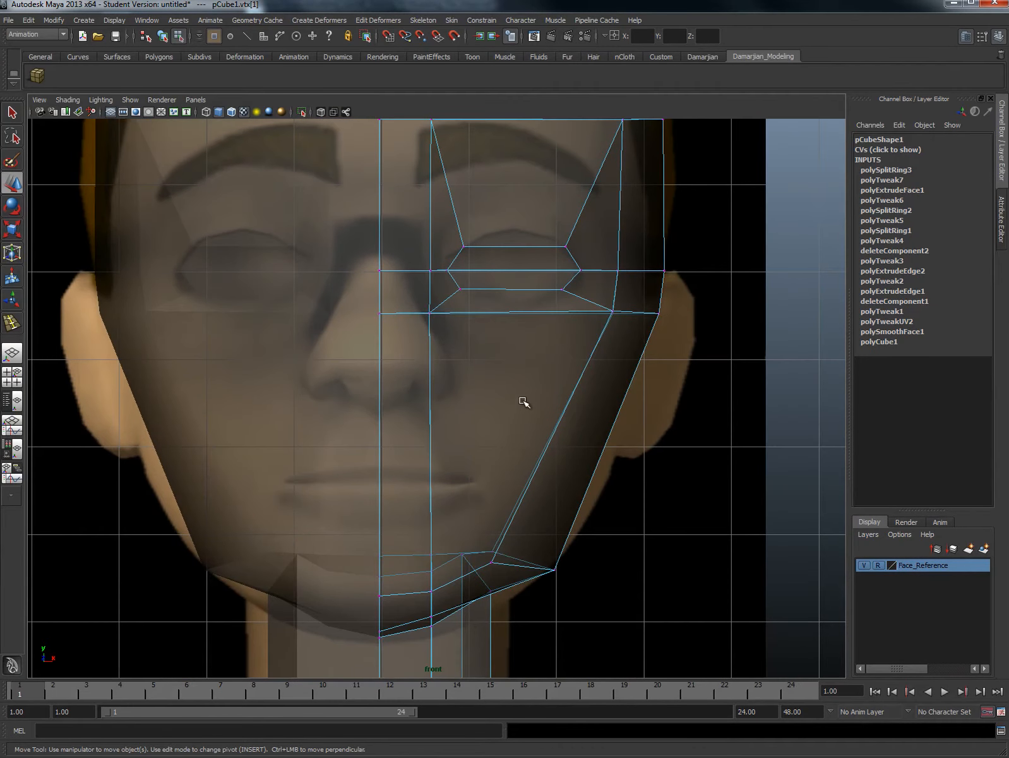
{"action": "scroll", "coordinate": [487, 383], "scroll_direction": "up", "scroll_amount": 2}
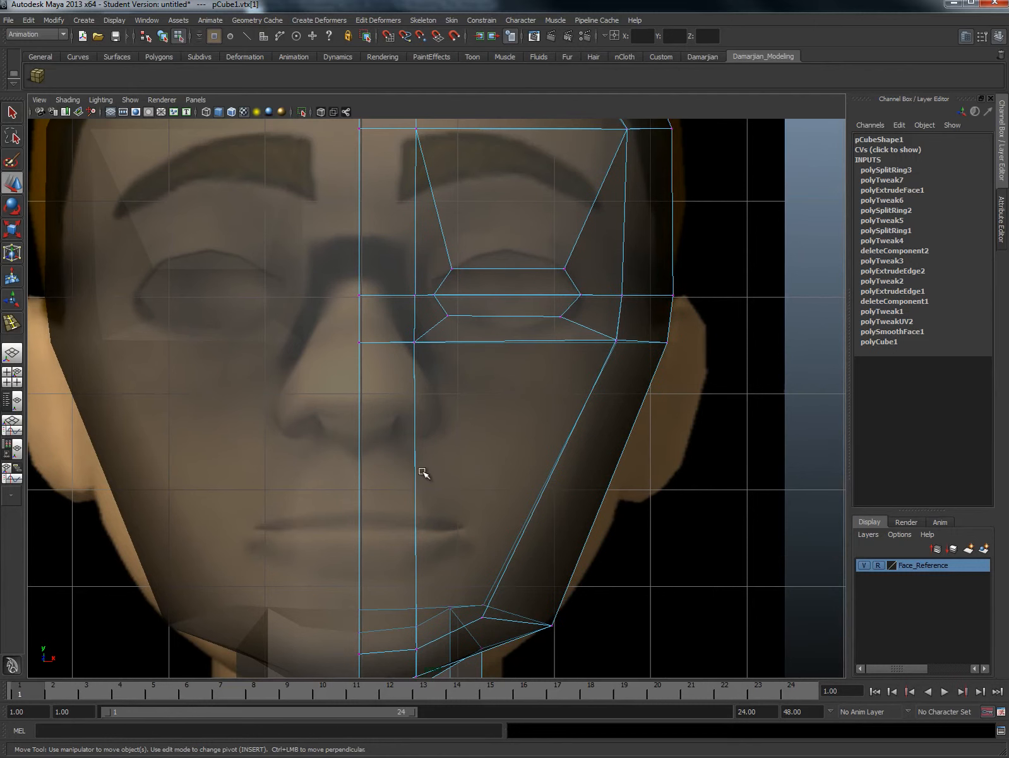
{"action": "right_click_drag", "start_coordinate": [449, 491], "coordinate": [449, 515]}
{"action": "left_click", "coordinate": [466, 483]}
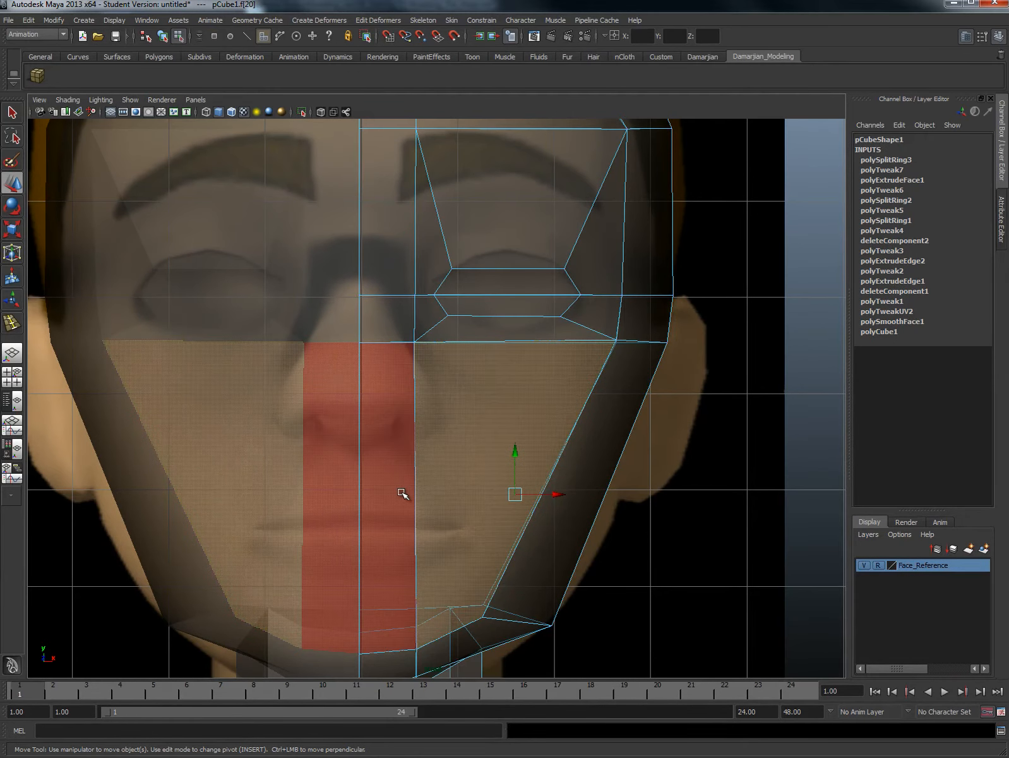
{"action": "left_click", "coordinate": [480, 467]}
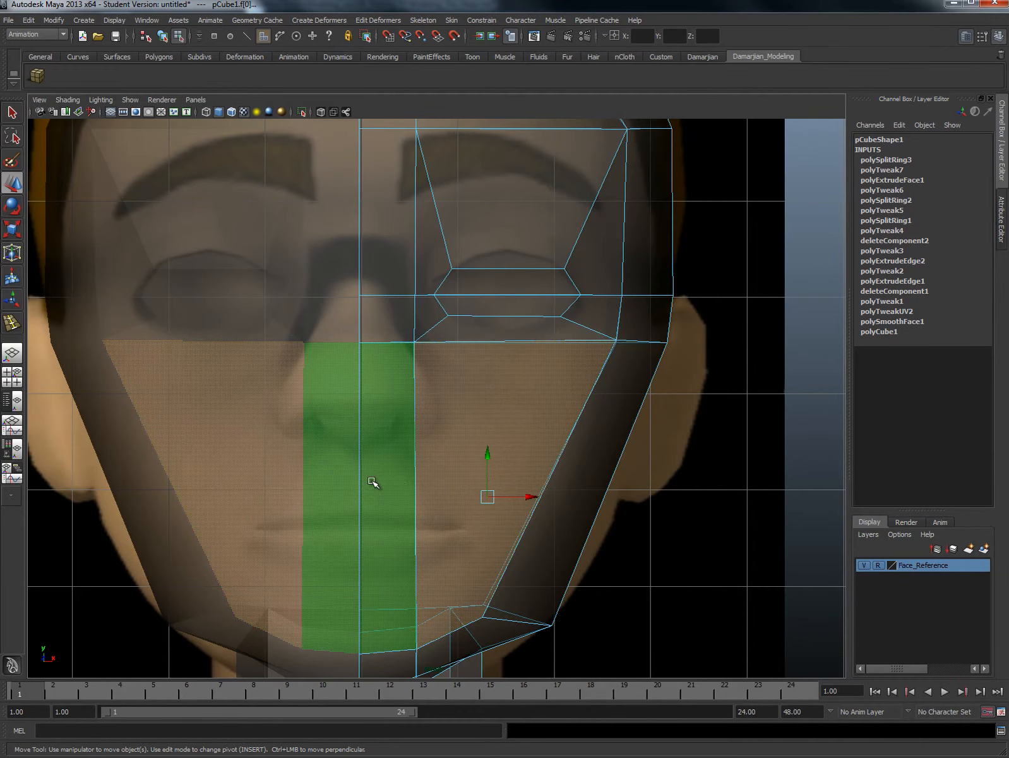
{"action": "middle_click_drag", "start_coordinate": [470, 498], "coordinate": [488, 424], "text": "alt"}
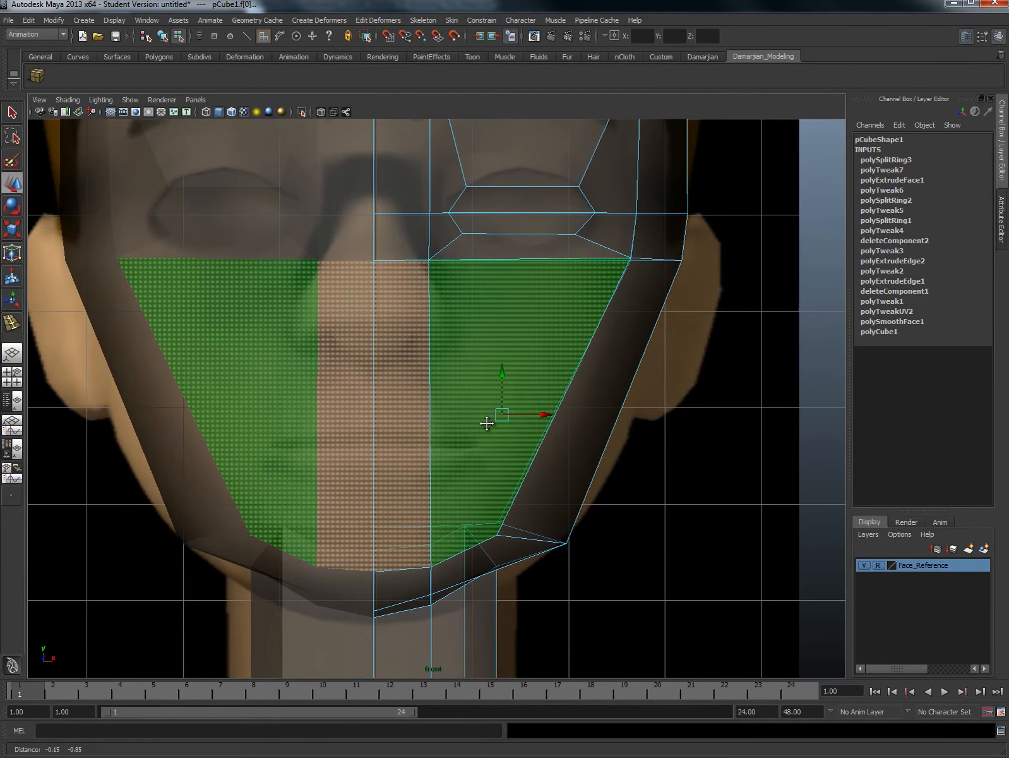
{"action": "mouse_move", "coordinate": [459, 431]}
{"action": "right_mouse_down", "text": "shift"}
{"action": "mouse_move", "coordinate": [450, 460]}
{"action": "mouse_move", "coordinate": [461, 450]}
{"action": "right_mouse_up", "text": "shift"}
{"action": "key", "text": "r"}
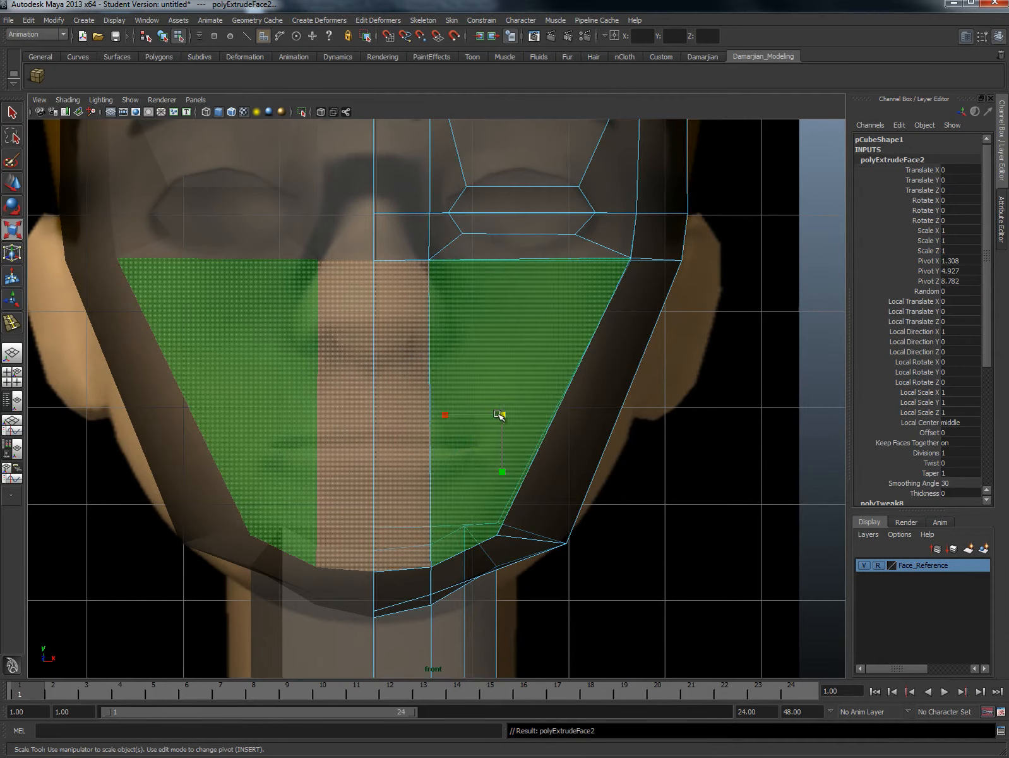
{"action": "left_click_drag", "start_coordinate": [498, 415], "coordinate": [475, 438]}
{"action": "key", "text": "w"}
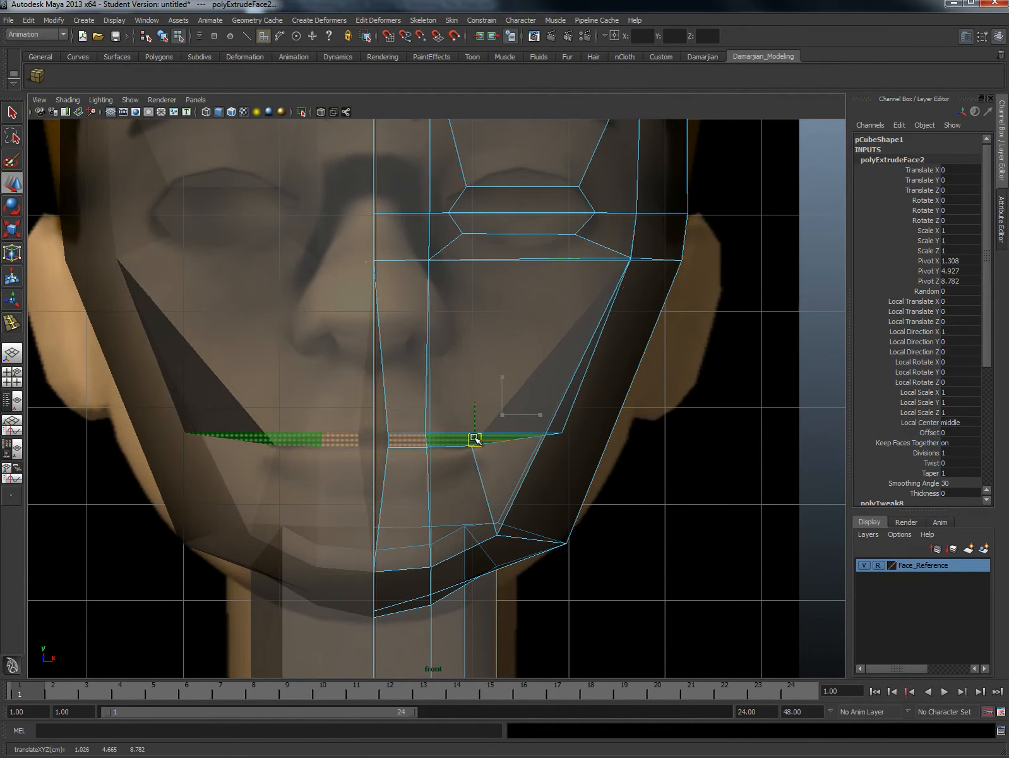
Step: Move the strip's upper outer vertex inward to the corner of the reference mouth
{"action": "right_click_drag", "start_coordinate": [574, 431], "coordinate": [518, 427]}
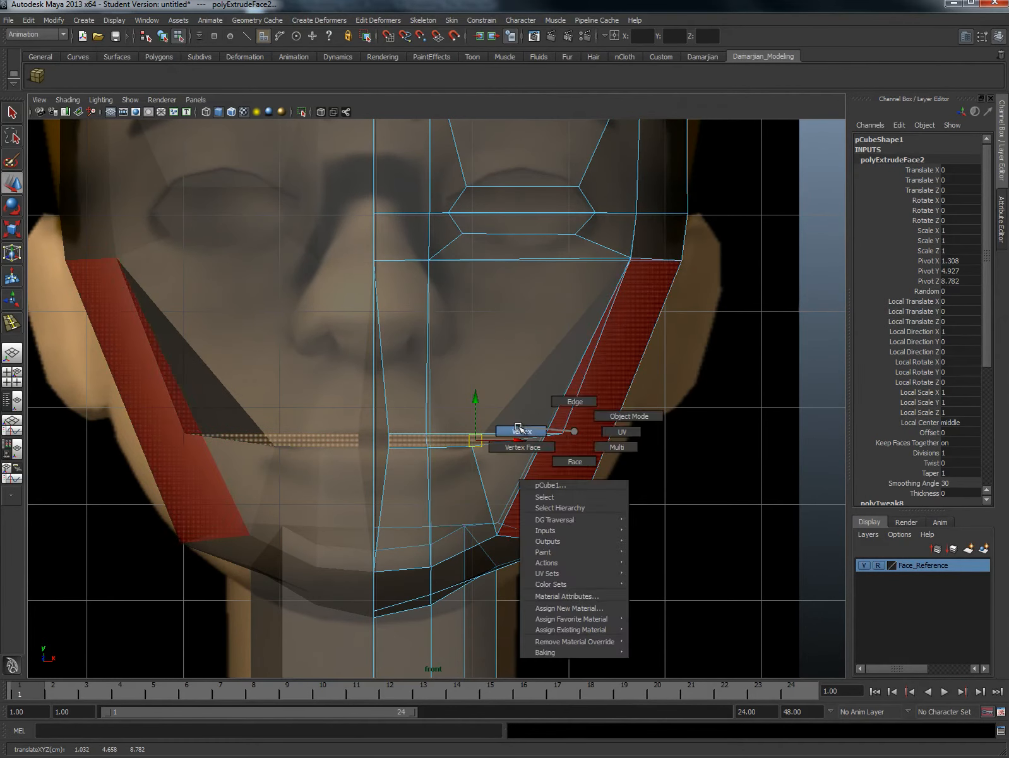
{"action": "left_click", "coordinate": [564, 432]}
{"action": "left_click_drag", "start_coordinate": [564, 432], "coordinate": [469, 432]}
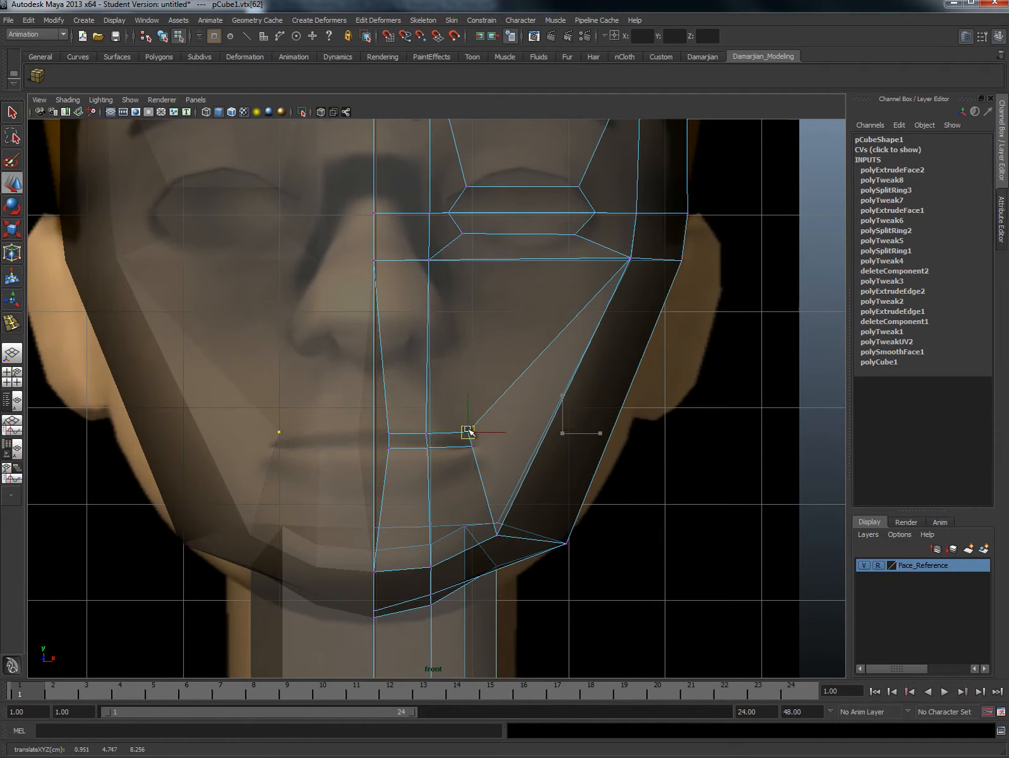
{"action": "scroll", "coordinate": [434, 440], "scroll_direction": "up", "scroll_amount": 1}
Step: Delete the mouth strip's faces and the extra faces the extrusion left along the centre line
{"action": "right_click", "coordinate": [414, 449]}
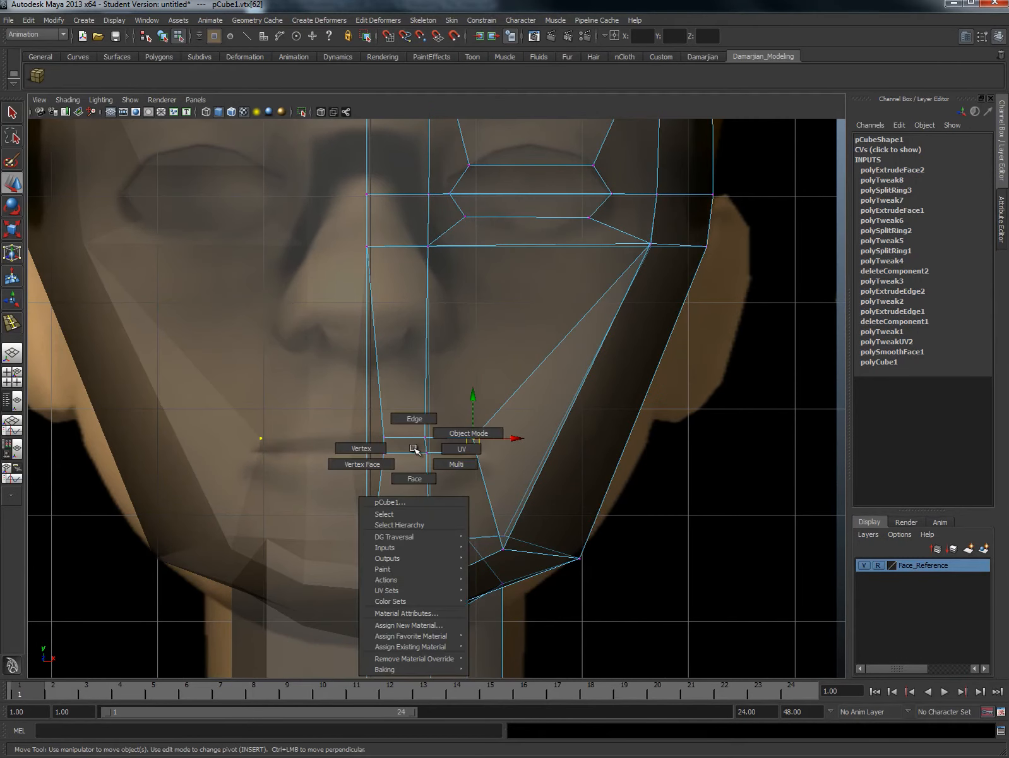
{"action": "right_click_drag", "start_coordinate": [413, 449], "coordinate": [414, 478]}
{"action": "left_click", "coordinate": [374, 442]}
{"action": "left_click", "coordinate": [418, 445], "text": "shift"}
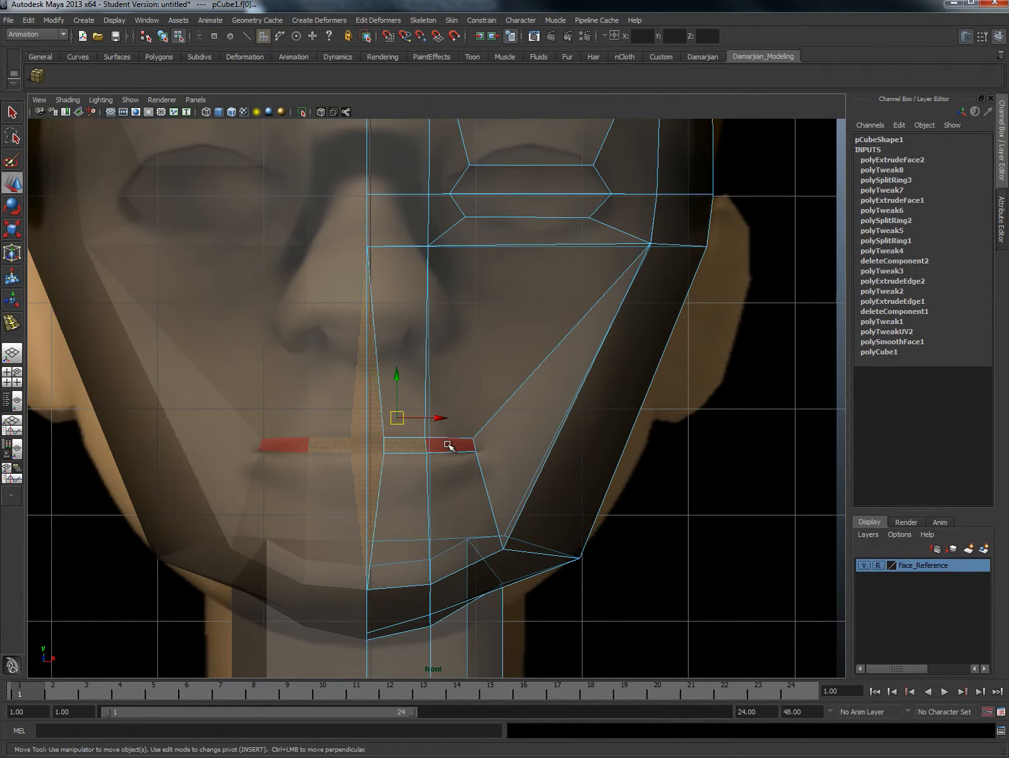
{"action": "left_click", "coordinate": [533, 436]}
{"action": "left_click", "coordinate": [534, 436], "text": "ctrl"}
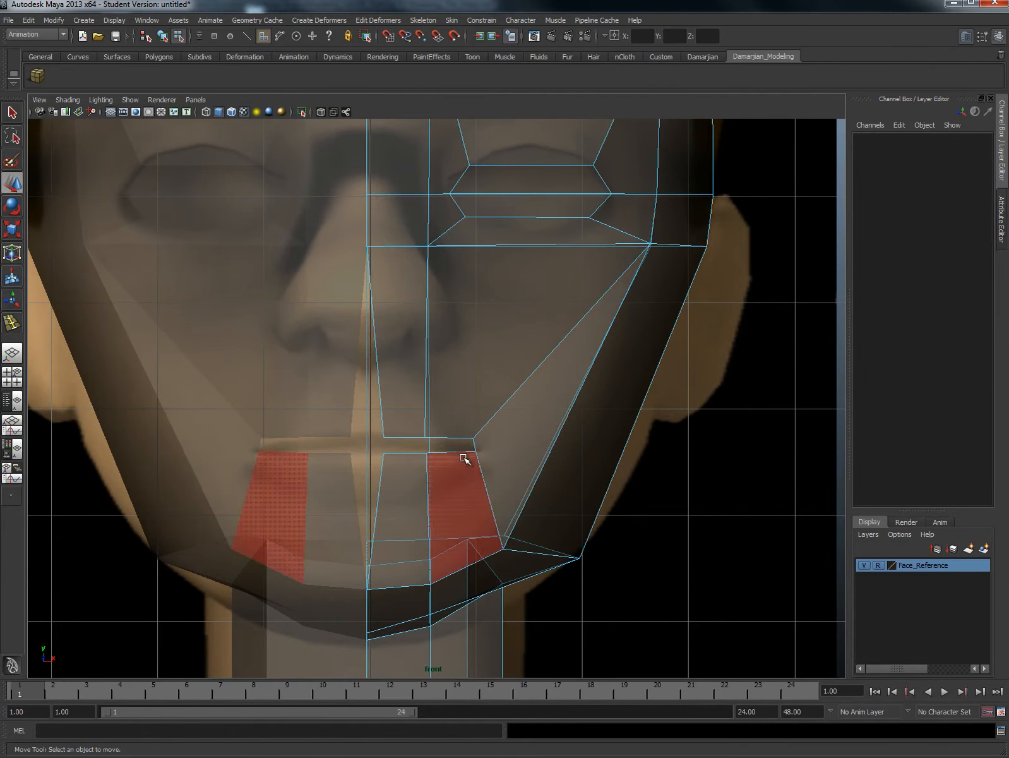
Step: Move the mouth opening's inner vertices onto the head's centre line
{"action": "right_click_drag", "start_coordinate": [378, 433], "coordinate": [348, 430]}
{"action": "left_click_drag", "start_coordinate": [379, 431], "coordinate": [403, 442]}
{"action": "middle_click_drag", "start_coordinate": [418, 407], "coordinate": [409, 442], "text": "alt"}
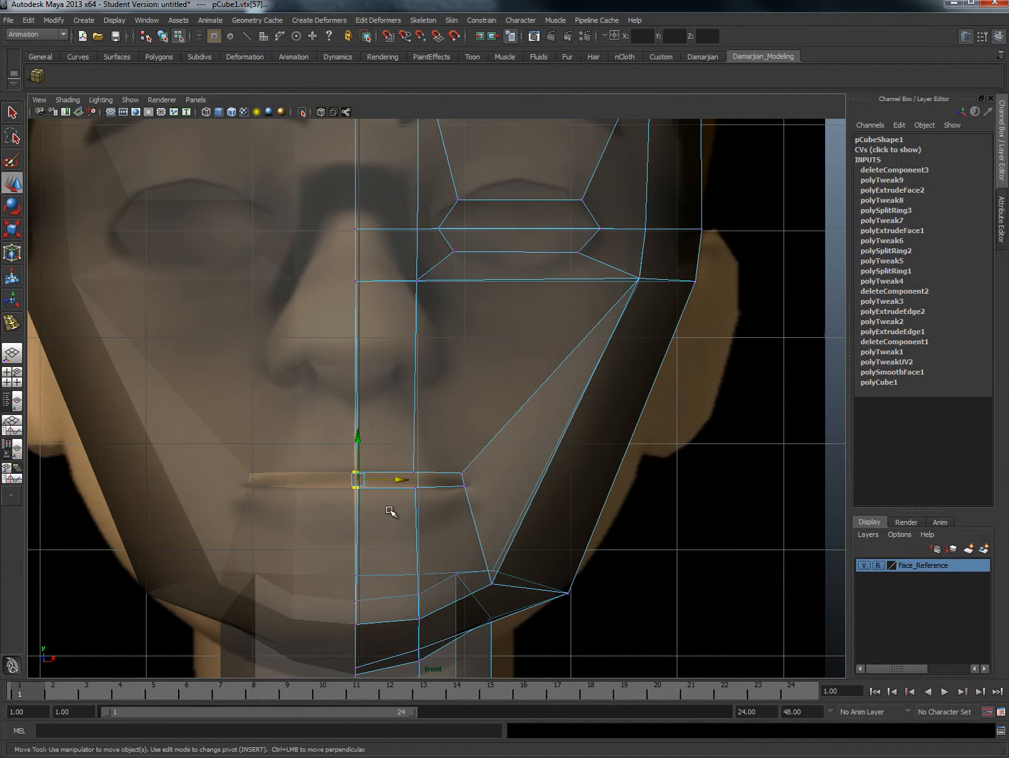
{"action": "scroll", "coordinate": [388, 261], "scroll_direction": "down", "scroll_amount": 3}
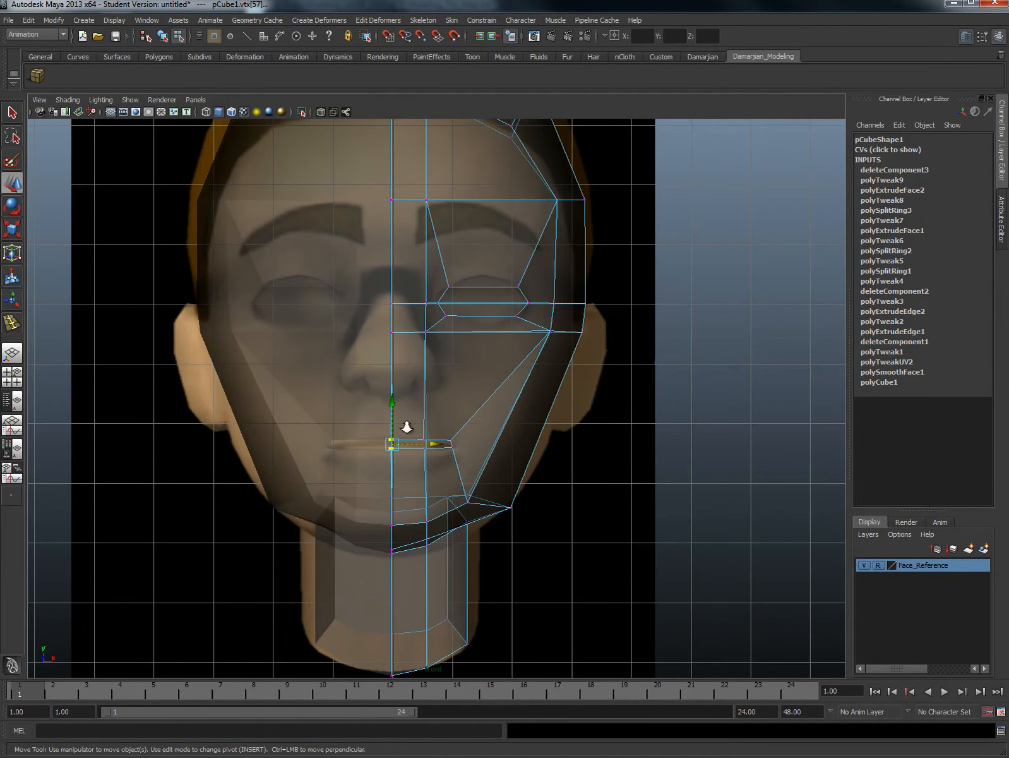
{"action": "scroll", "coordinate": [407, 428], "scroll_direction": "up", "scroll_amount": 3}
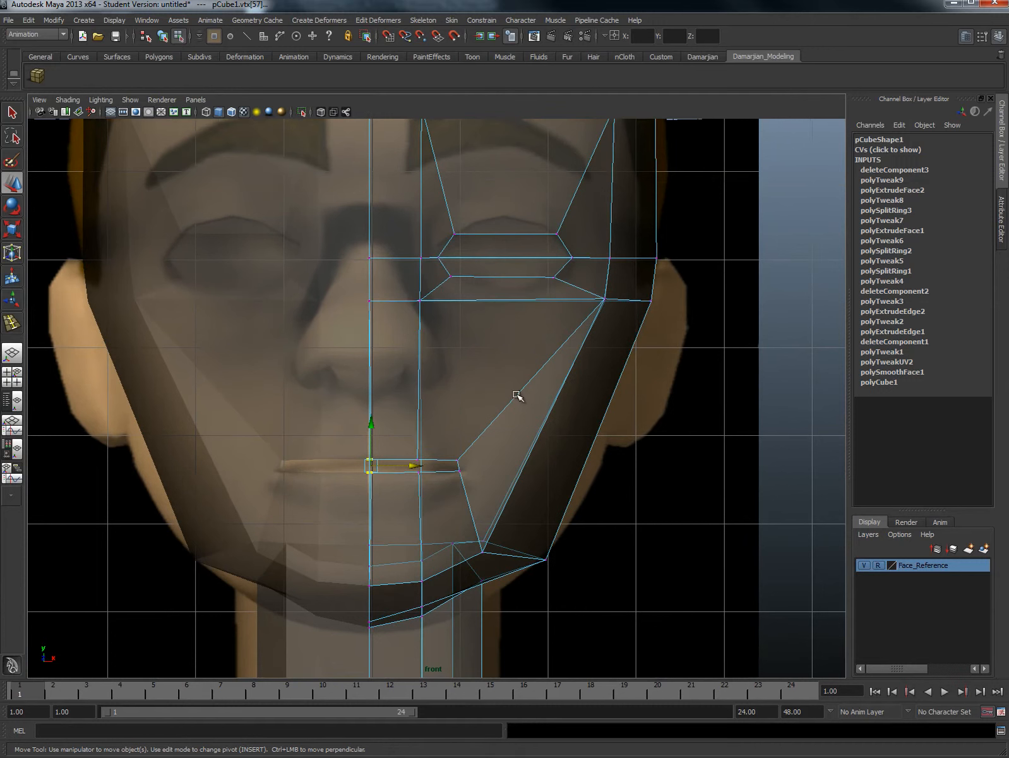
Step: Insert two edge loops around the mouth, one just below the eye line and one just below the nose
{"action": "right_click_drag", "start_coordinate": [513, 395], "coordinate": [454, 413], "text": "shift"}
{"action": "left_click_drag", "start_coordinate": [422, 314], "coordinate": [422, 314]}
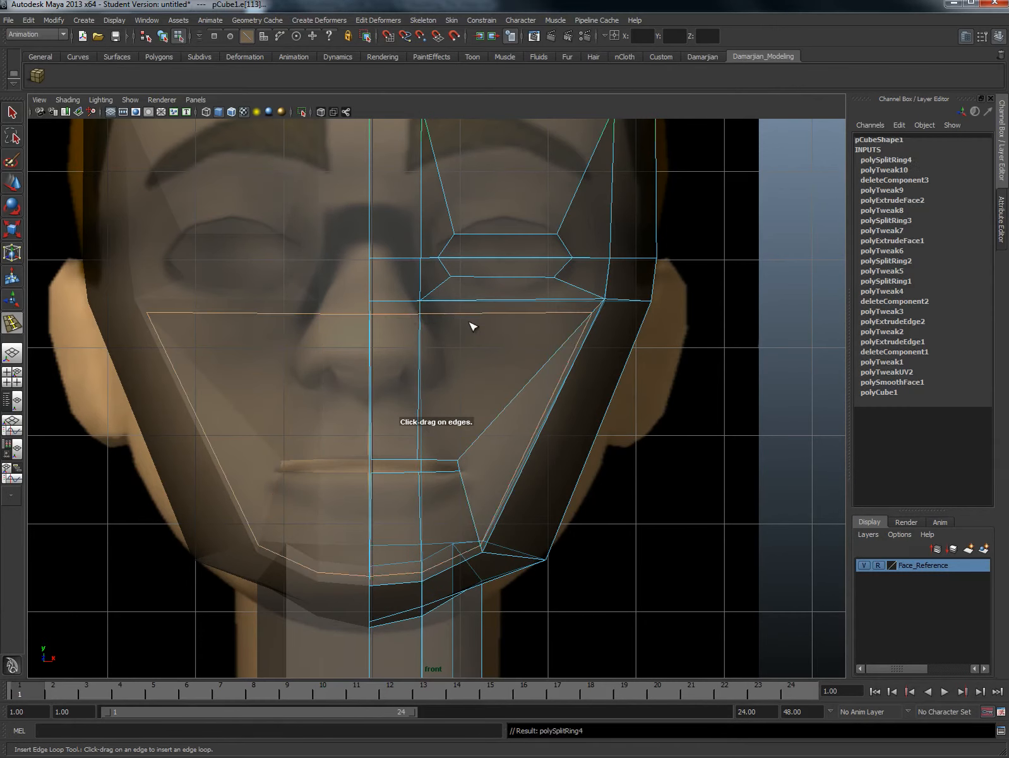
{"action": "left_click_drag", "start_coordinate": [421, 388], "coordinate": [424, 389]}
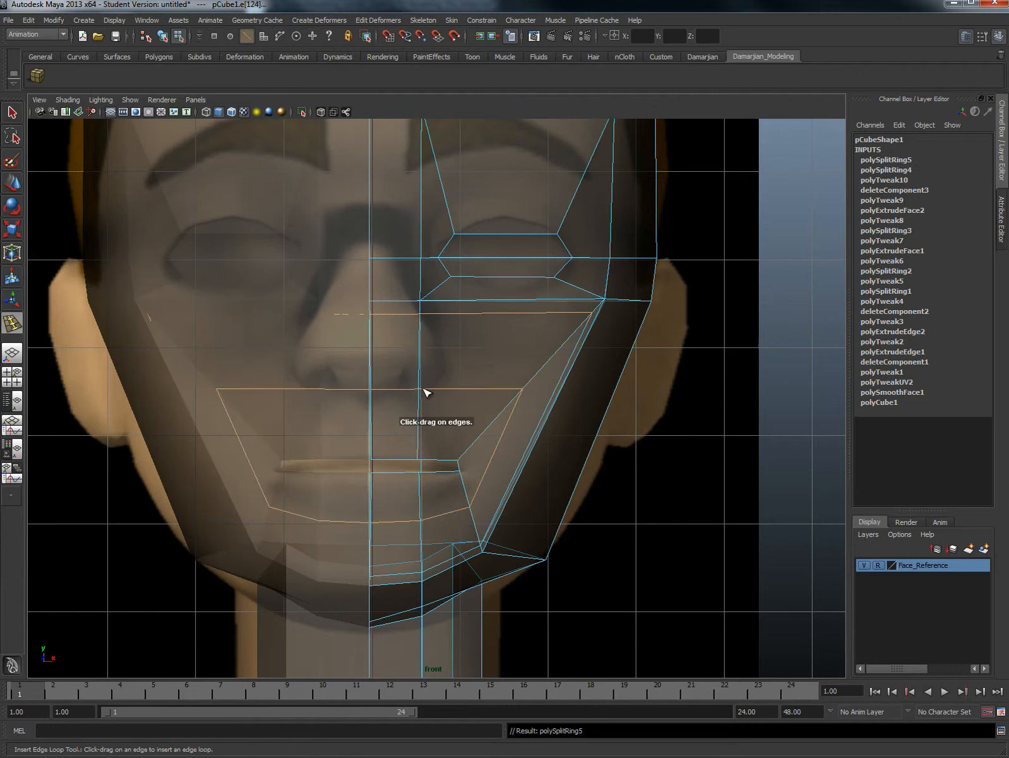
Step: Pull the upper outer vertices of the two new mouth loops inward and down across the cheek in the front view
{"action": "key", "text": "w"}
{"action": "right_click_drag", "start_coordinate": [571, 335], "coordinate": [559, 331]}
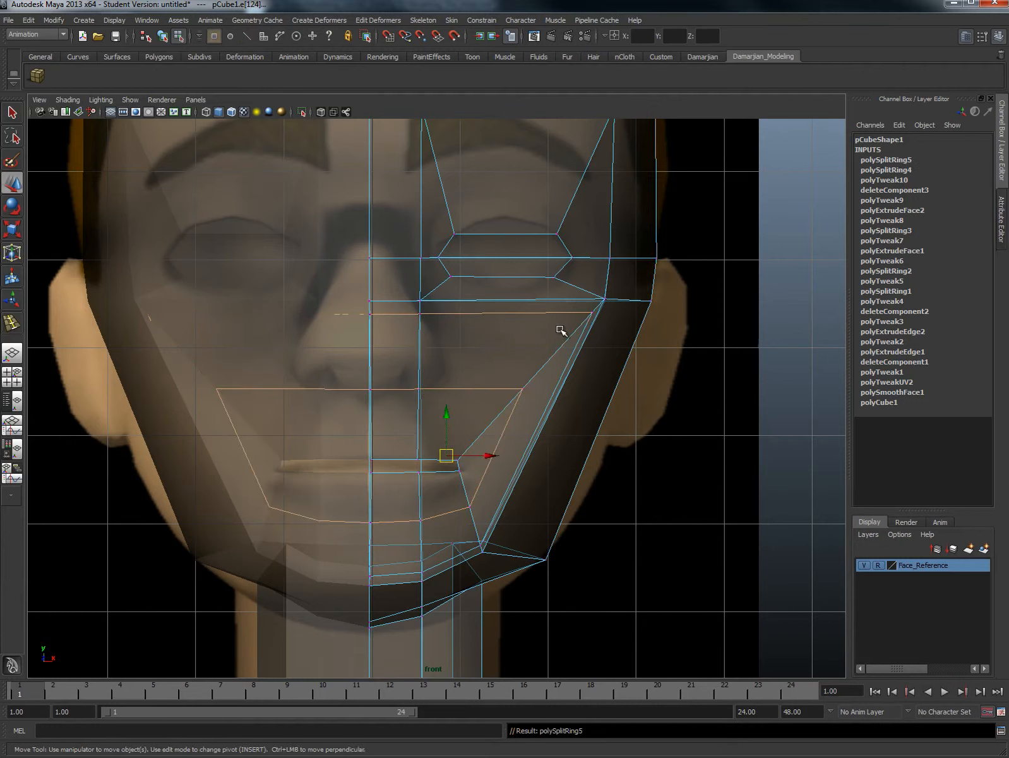
{"action": "left_click", "coordinate": [594, 312]}
{"action": "left_click_drag", "start_coordinate": [593, 312], "coordinate": [485, 411]}
{"action": "left_click", "coordinate": [523, 388]}
{"action": "left_click", "coordinate": [538, 365]}
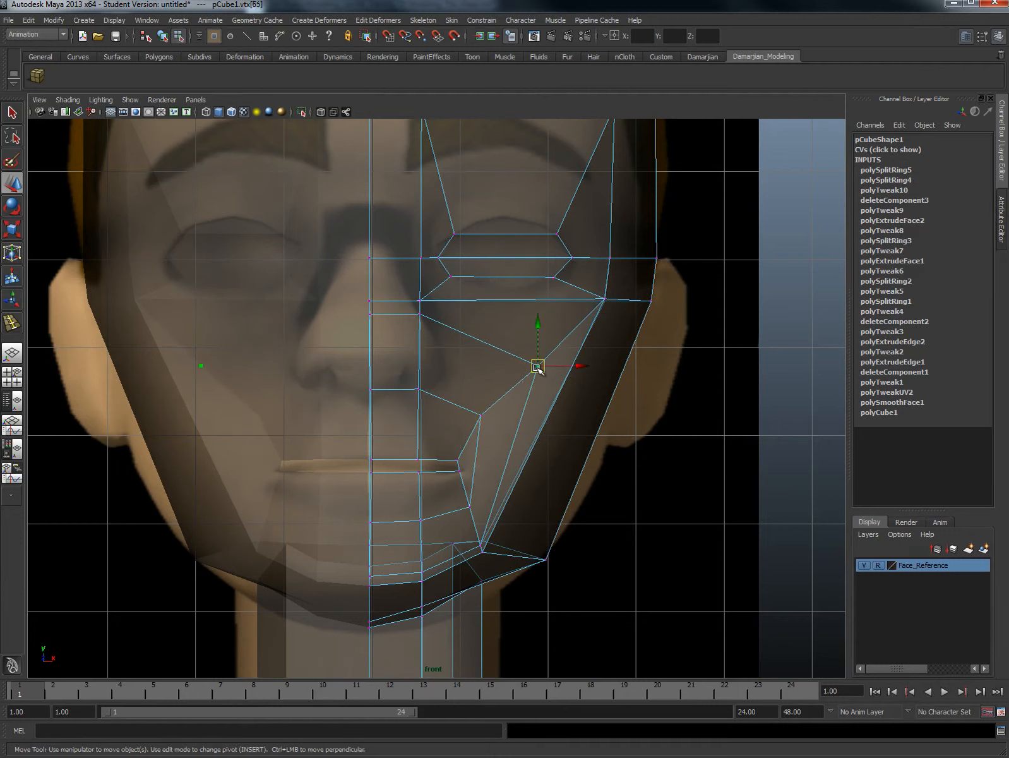
{"action": "left_click_drag", "start_coordinate": [538, 365], "coordinate": [536, 370]}
Step: Raise the outer mouth loop's lower vertices along the chin, from the jaw side to the centre line
{"action": "left_click", "coordinate": [479, 543]}
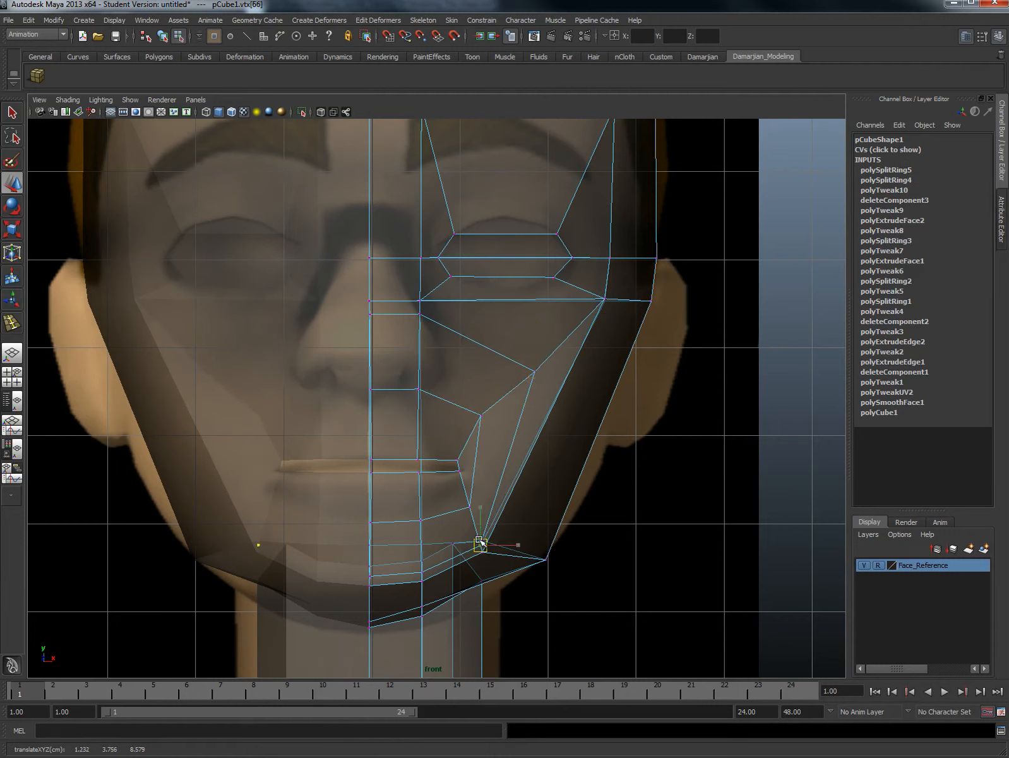
{"action": "left_click_drag", "start_coordinate": [480, 543], "coordinate": [482, 522]}
{"action": "left_click", "coordinate": [422, 573]}
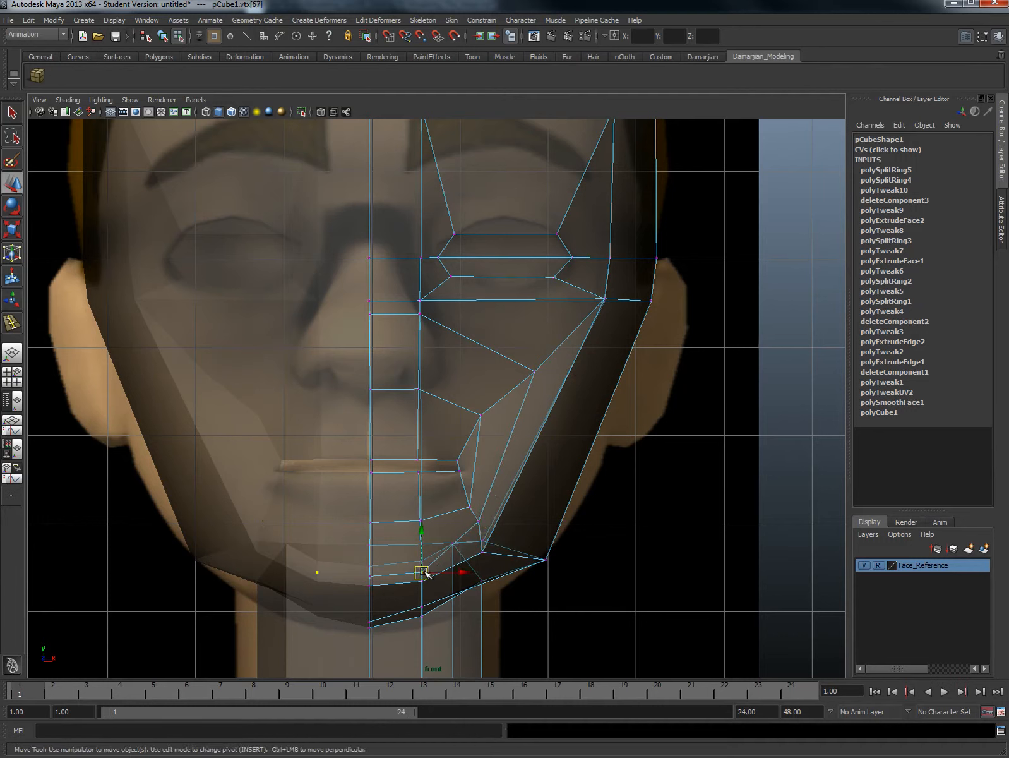
{"action": "left_click_drag", "start_coordinate": [424, 572], "coordinate": [423, 551]}
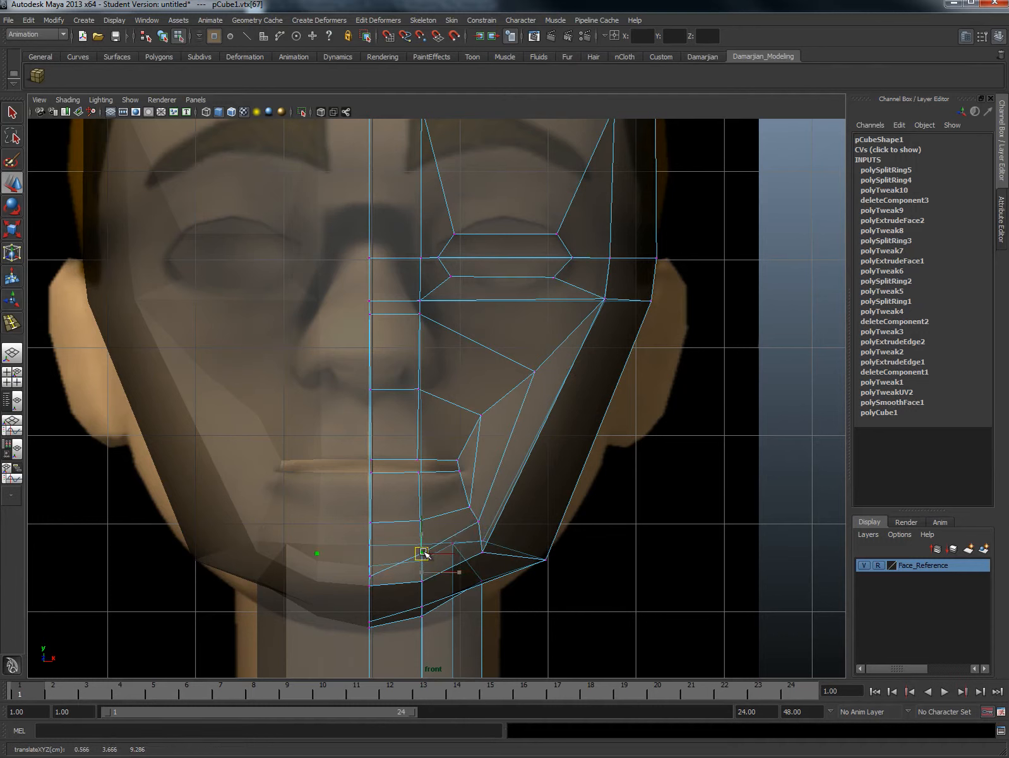
{"action": "left_click", "coordinate": [370, 575]}
{"action": "left_click_drag", "start_coordinate": [370, 575], "coordinate": [370, 557]}
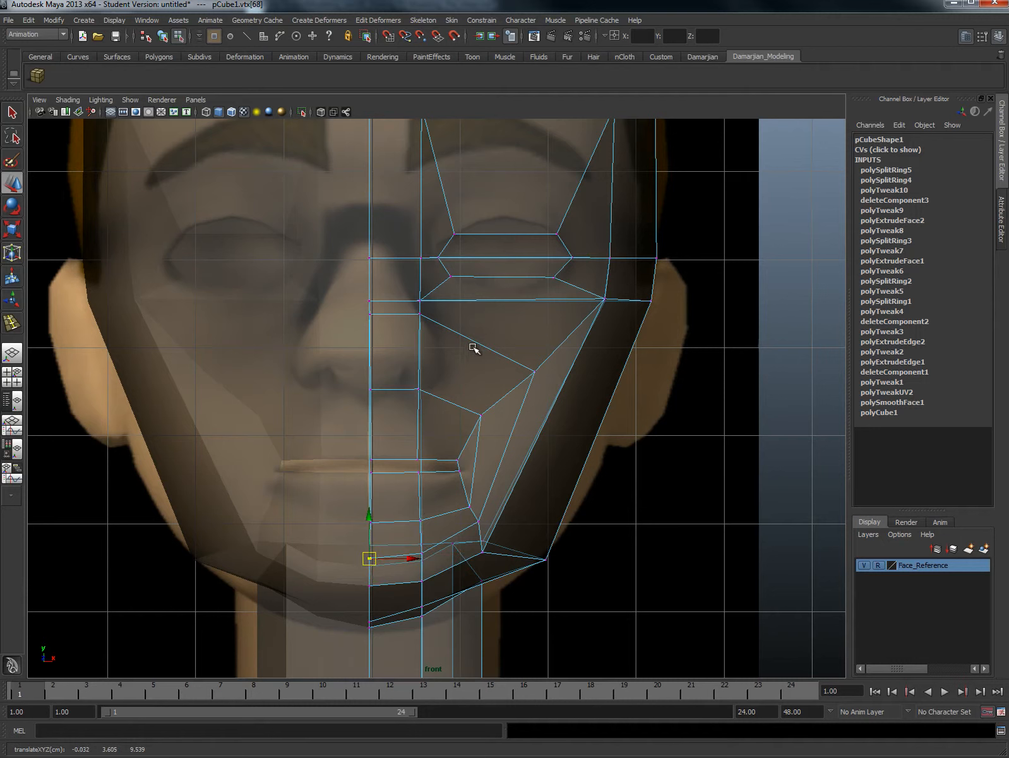
Step: Tighten the upper outer corners of both loops around the reference mouth corner
{"action": "left_click", "coordinate": [534, 372]}
{"action": "left_click_drag", "start_coordinate": [535, 372], "coordinate": [494, 391]}
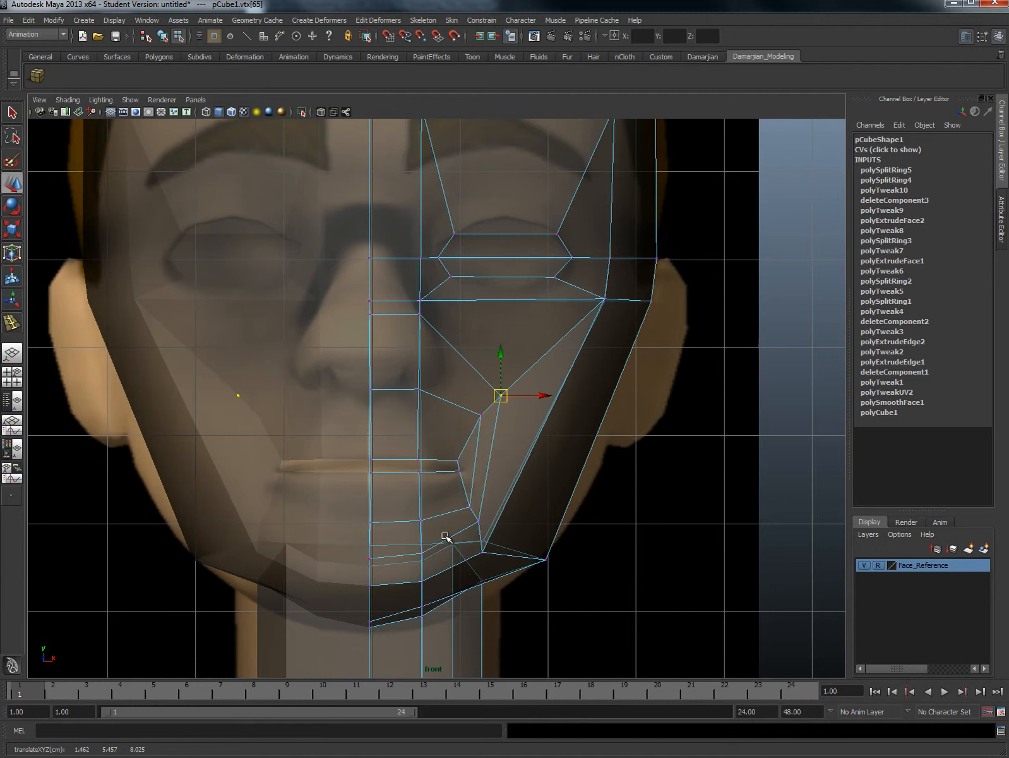
{"action": "left_click", "coordinate": [481, 415]}
{"action": "left_click_drag", "start_coordinate": [481, 415], "coordinate": [482, 420]}
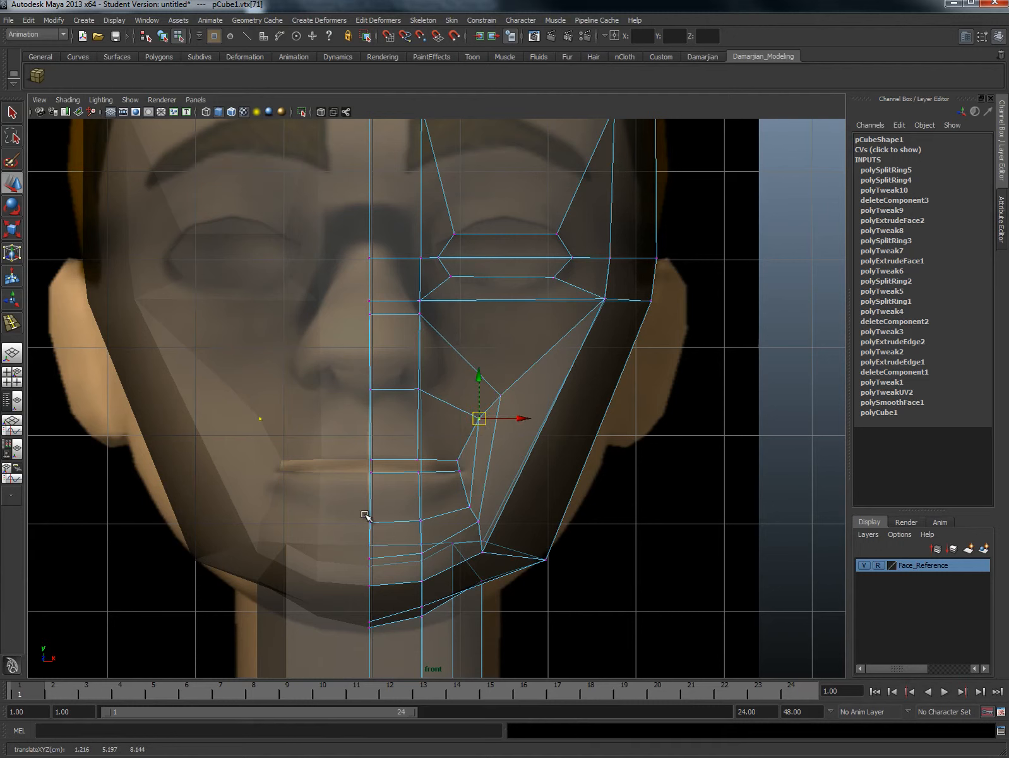
Step: In the side view, move the inner loop's two vertices beneath the nose forward to the reference profile
{"action": "left_click_drag", "start_coordinate": [365, 515], "coordinate": [432, 527]}
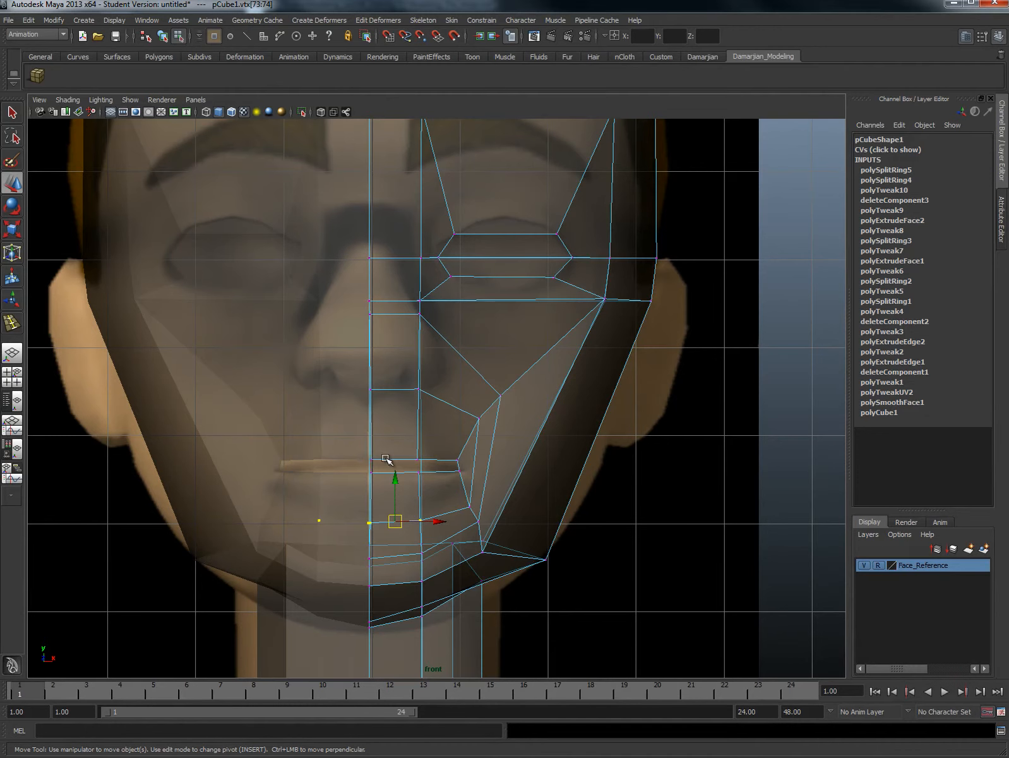
{"action": "key", "text": "space"}
{"action": "left_click_drag", "start_coordinate": [452, 475], "coordinate": [486, 483]}
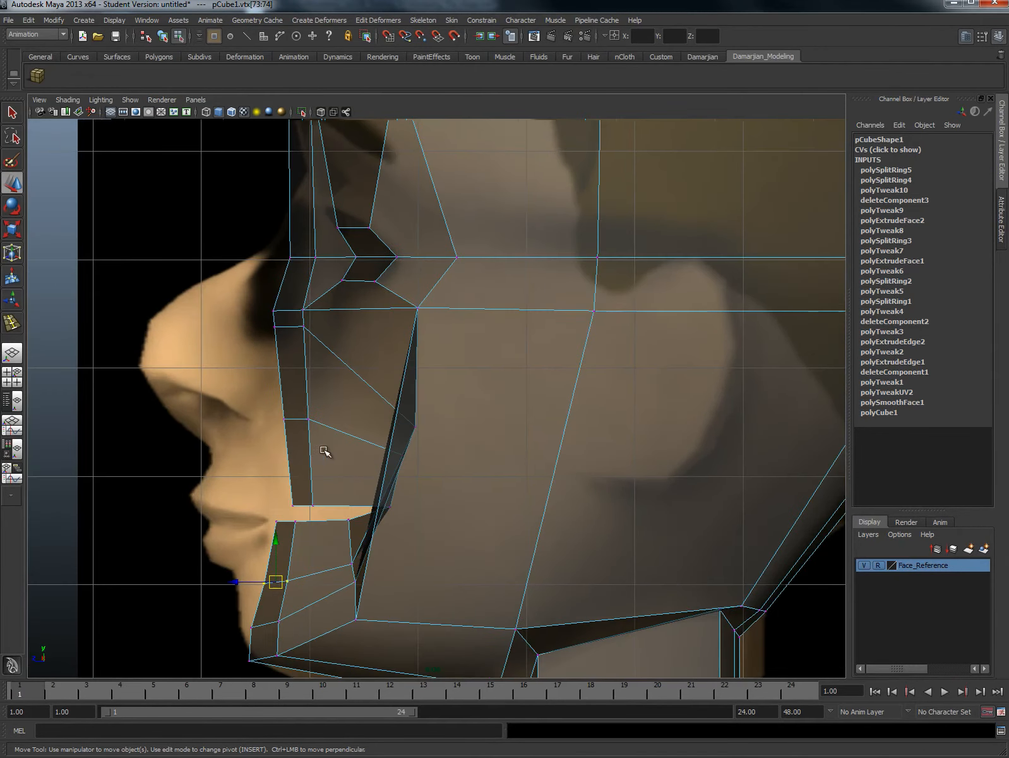
{"action": "middle_click_drag", "start_coordinate": [252, 438], "coordinate": [333, 421], "text": "alt"}
{"action": "left_click_drag", "start_coordinate": [417, 417], "coordinate": [247, 405]}
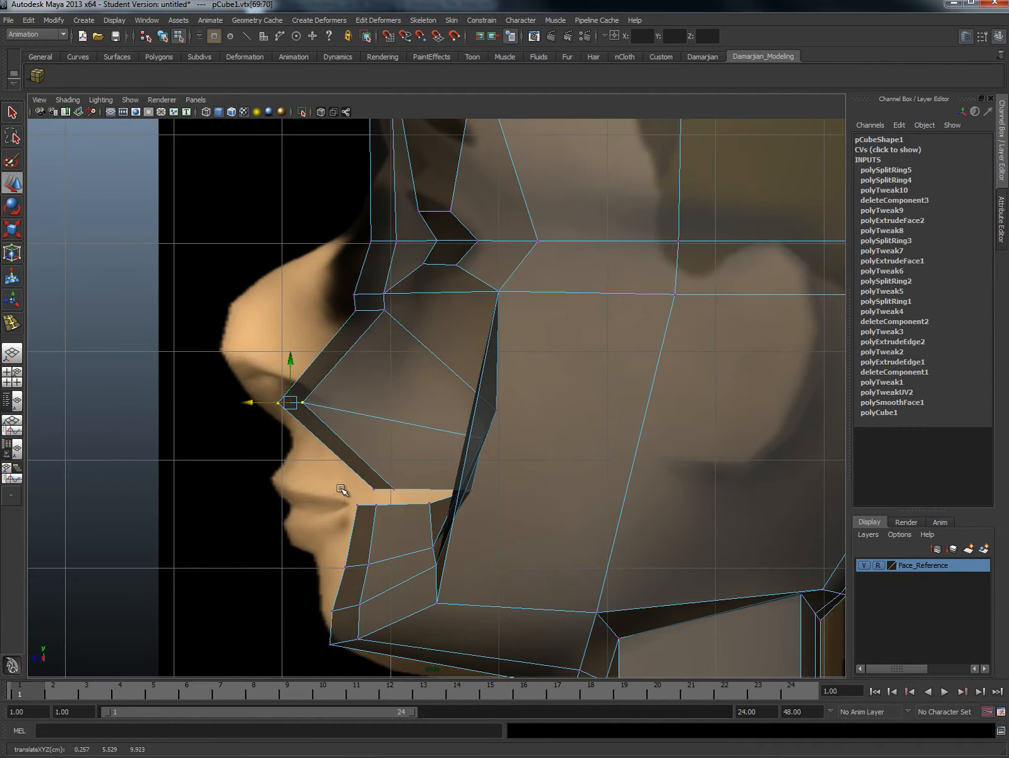
Step: Move the upper lip, lower lip and mouth corner vertices forward to match the reference lips in profile
{"action": "left_click", "coordinate": [374, 489]}
{"action": "left_click", "coordinate": [343, 495]}
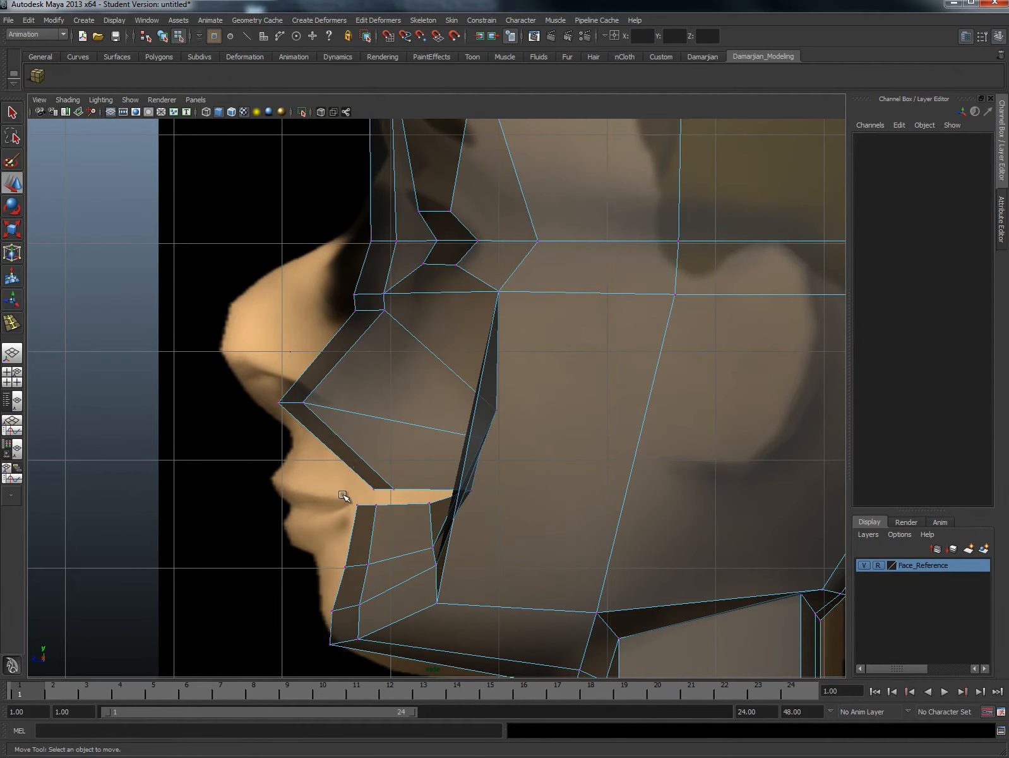
{"action": "left_click_drag", "start_coordinate": [343, 495], "coordinate": [301, 515]}
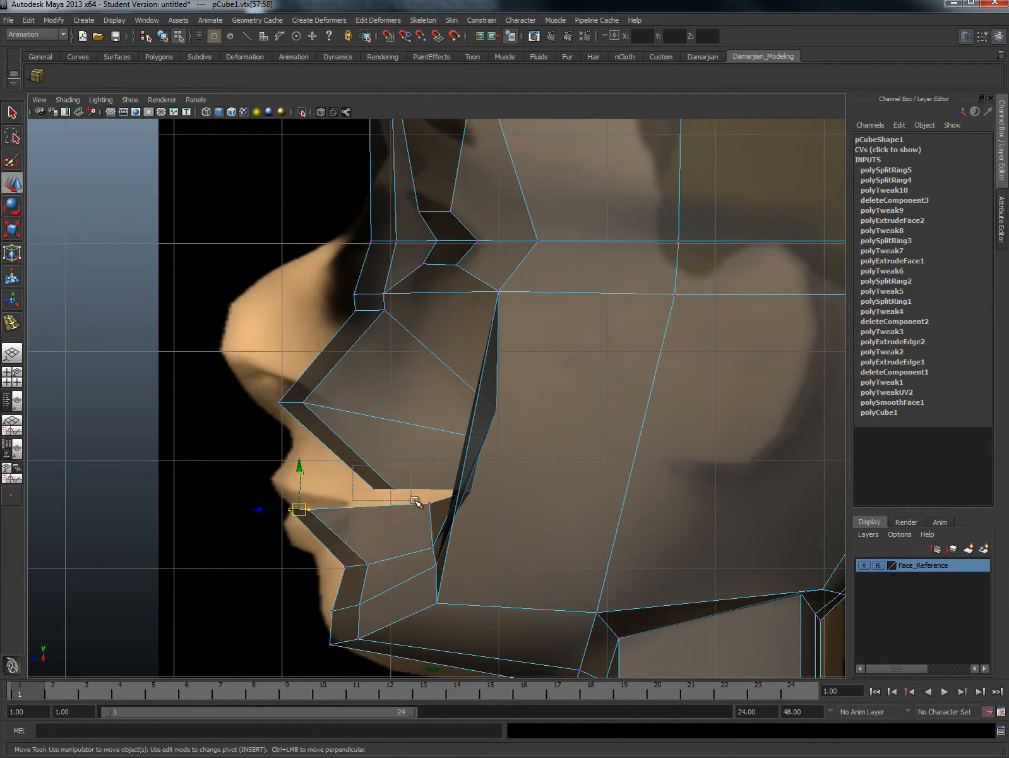
{"action": "left_click_drag", "start_coordinate": [417, 495], "coordinate": [304, 506]}
{"action": "left_click", "coordinate": [470, 490]}
{"action": "left_click_drag", "start_coordinate": [465, 492], "coordinate": [345, 505]}
{"action": "left_click", "coordinate": [430, 504]}
{"action": "left_click_drag", "start_coordinate": [429, 505], "coordinate": [346, 512]}
Step: Fit the front vertices below the lower lip and on the chin to the side reference's outline
{"action": "left_click_drag", "start_coordinate": [339, 560], "coordinate": [379, 579]}
{"action": "left_click_drag", "start_coordinate": [358, 562], "coordinate": [330, 551]}
{"action": "left_click_drag", "start_coordinate": [314, 596], "coordinate": [357, 639]}
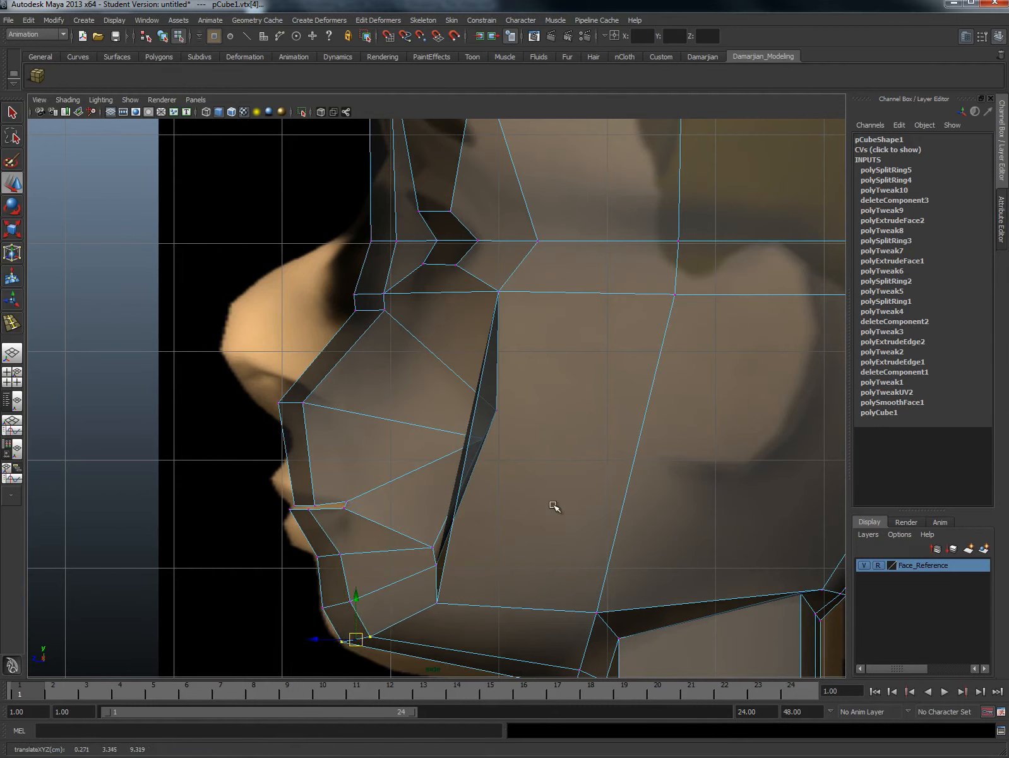
Step: Bring the side vertices of both mouth loops forward so they curve around the mouth from cheek to jaw
{"action": "left_click", "coordinate": [496, 409]}
{"action": "left_click_drag", "start_coordinate": [497, 410], "coordinate": [454, 381]}
{"action": "left_click", "coordinate": [483, 439]}
{"action": "left_click_drag", "start_coordinate": [483, 439], "coordinate": [417, 434]}
{"action": "left_click", "coordinate": [449, 380]}
{"action": "left_click_drag", "start_coordinate": [450, 381], "coordinate": [436, 374]}
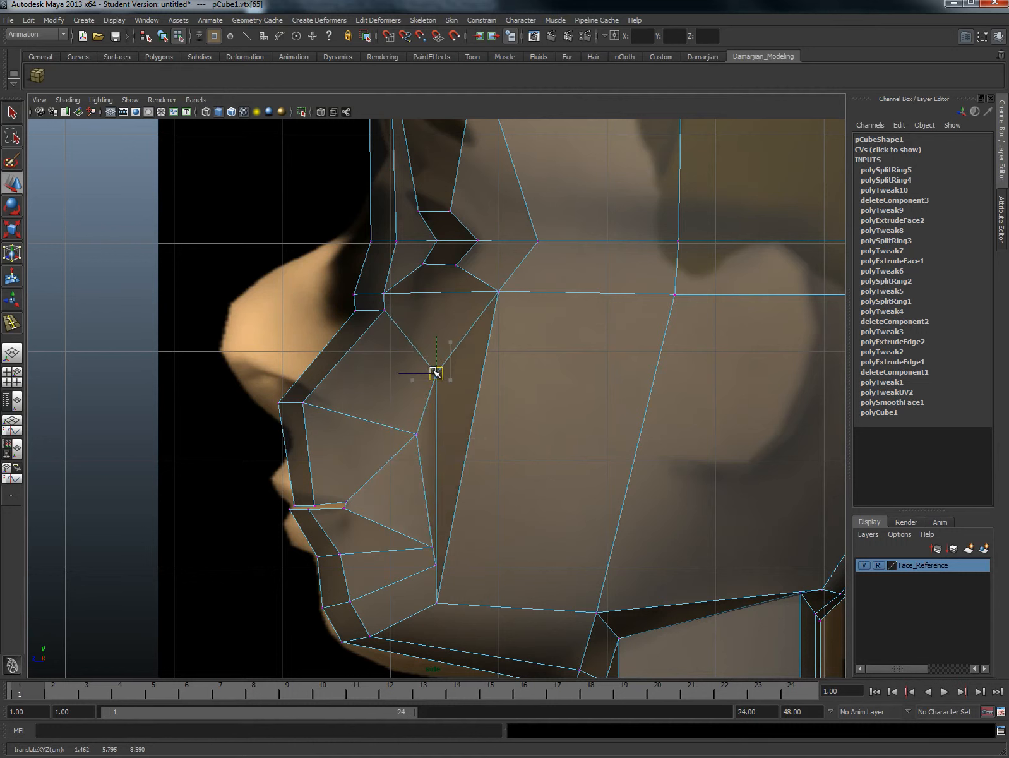
{"action": "left_click", "coordinate": [419, 446]}
{"action": "left_click_drag", "start_coordinate": [419, 446], "coordinate": [356, 418]}
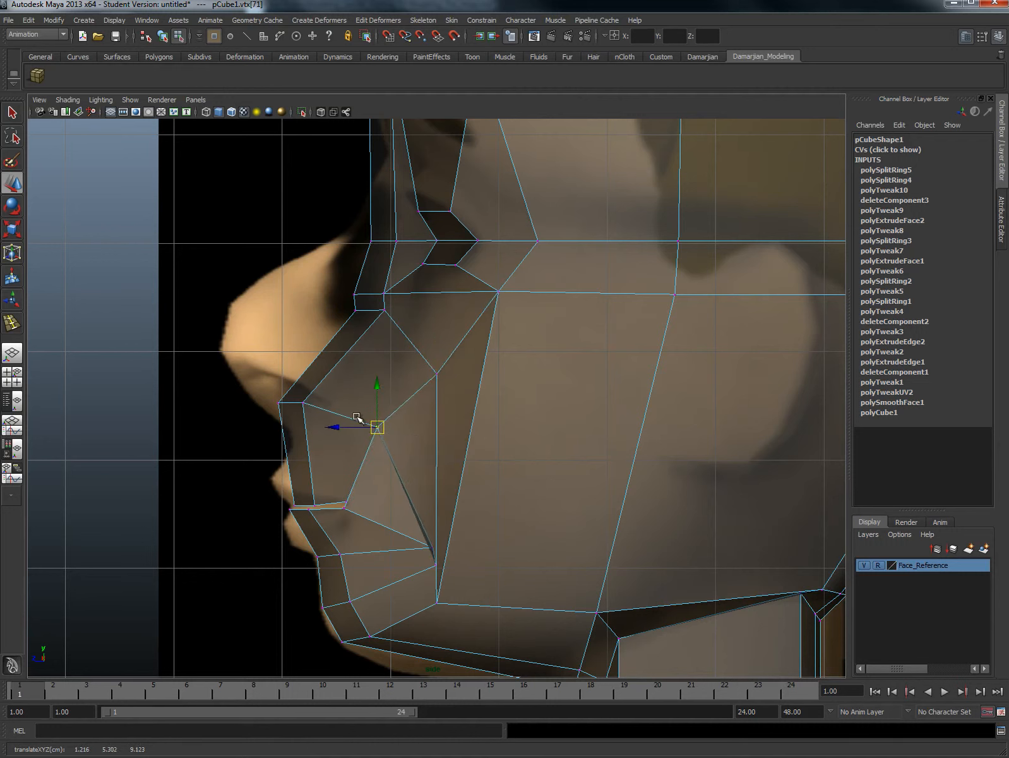
{"action": "left_click_drag", "start_coordinate": [413, 539], "coordinate": [443, 569]}
{"action": "left_click_drag", "start_coordinate": [436, 567], "coordinate": [413, 559]}
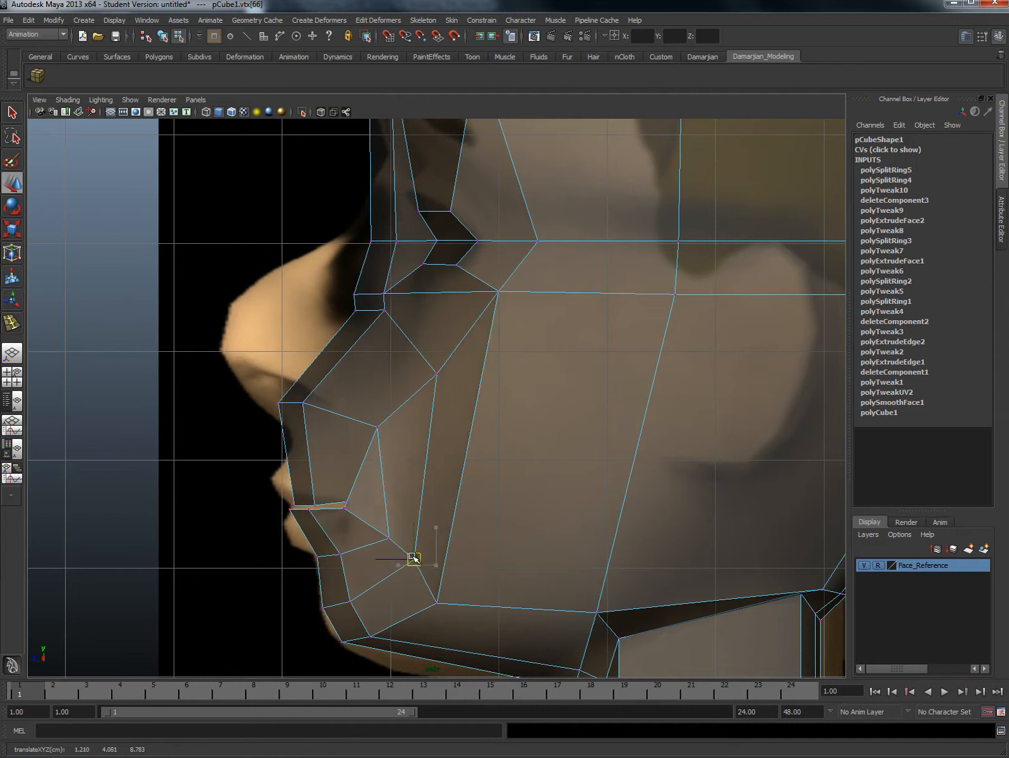
Step: Reposition the vertex pairs at the upper nose and the nose base along the face profile
{"action": "left_click_drag", "start_coordinate": [347, 280], "coordinate": [354, 314]}
{"action": "left_click_drag", "start_coordinate": [278, 397], "coordinate": [312, 436]}
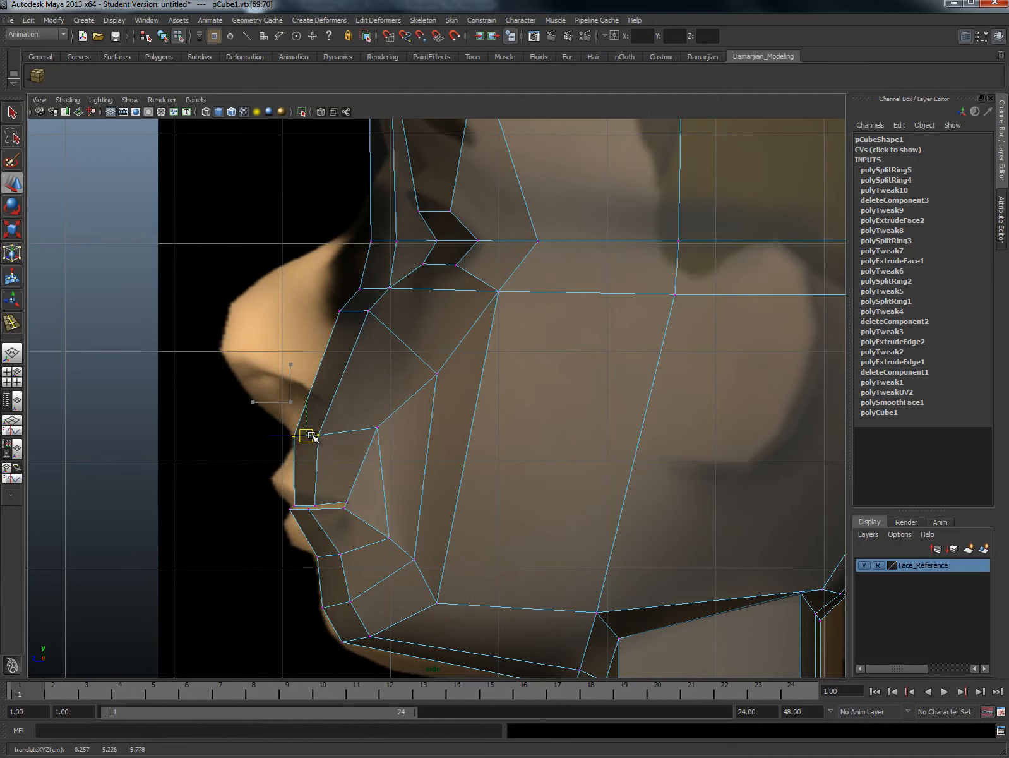
{"action": "left_click_drag", "start_coordinate": [341, 299], "coordinate": [362, 322]}
Step: Move the front vertex pairs at the brow and eye line back to the reference forehead and nasal bridge
{"action": "middle_click_drag", "start_coordinate": [454, 306], "coordinate": [433, 407], "text": "alt"}
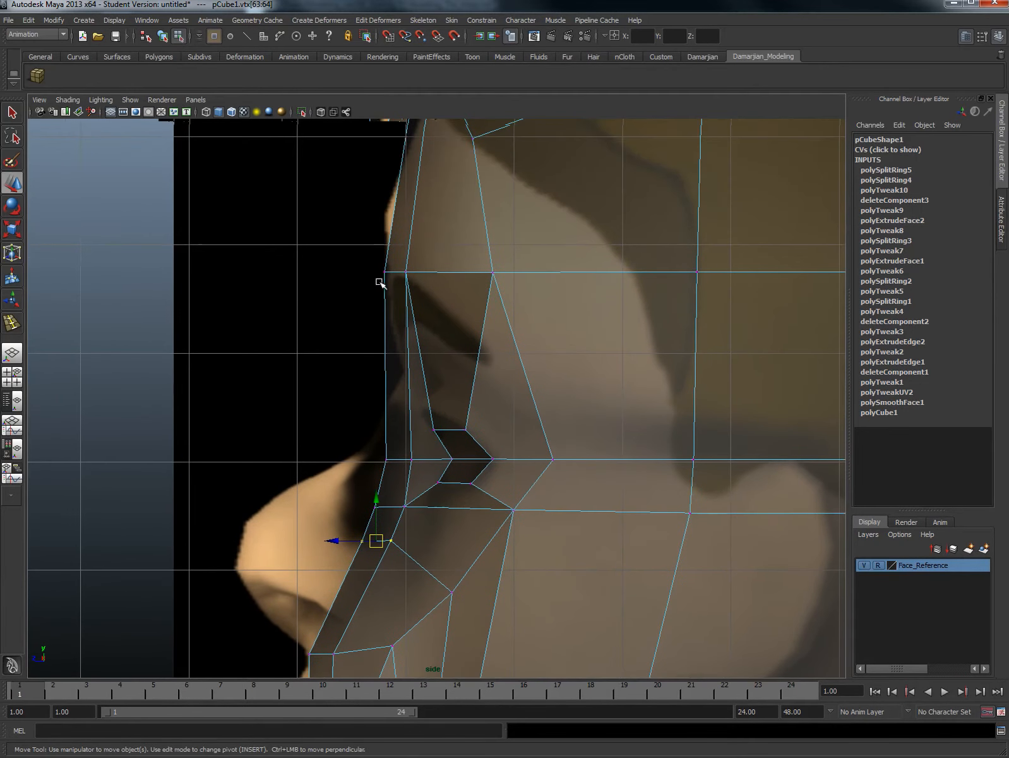
{"action": "left_click_drag", "start_coordinate": [381, 251], "coordinate": [404, 272]}
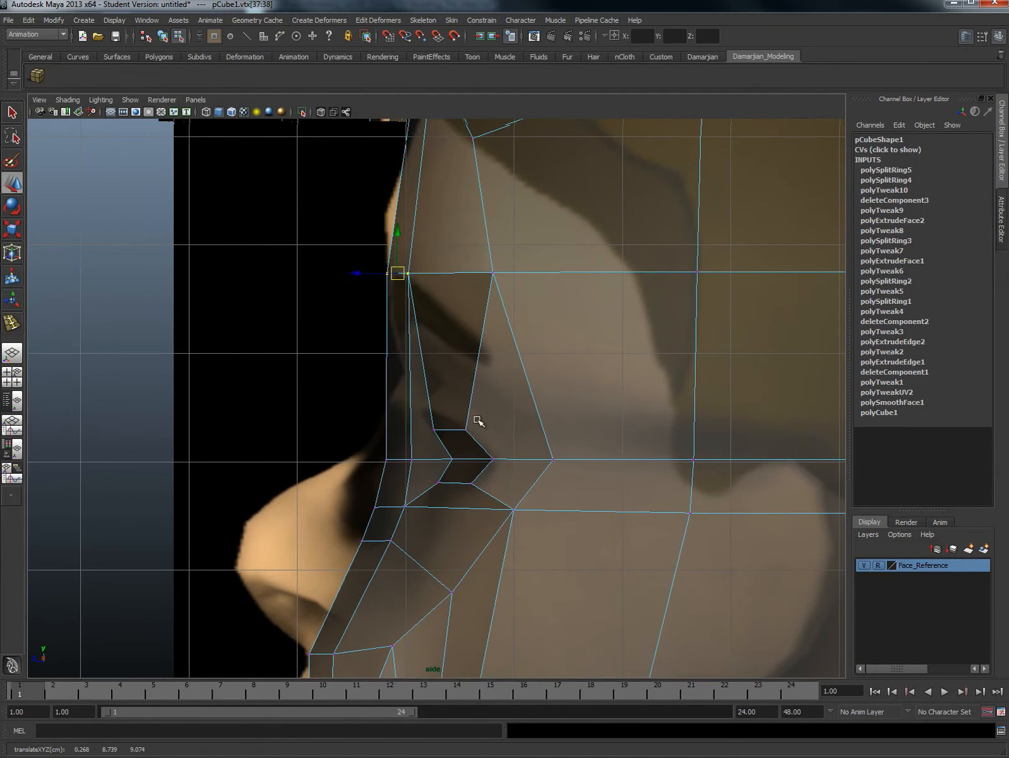
{"action": "left_click_drag", "start_coordinate": [383, 451], "coordinate": [416, 459]}
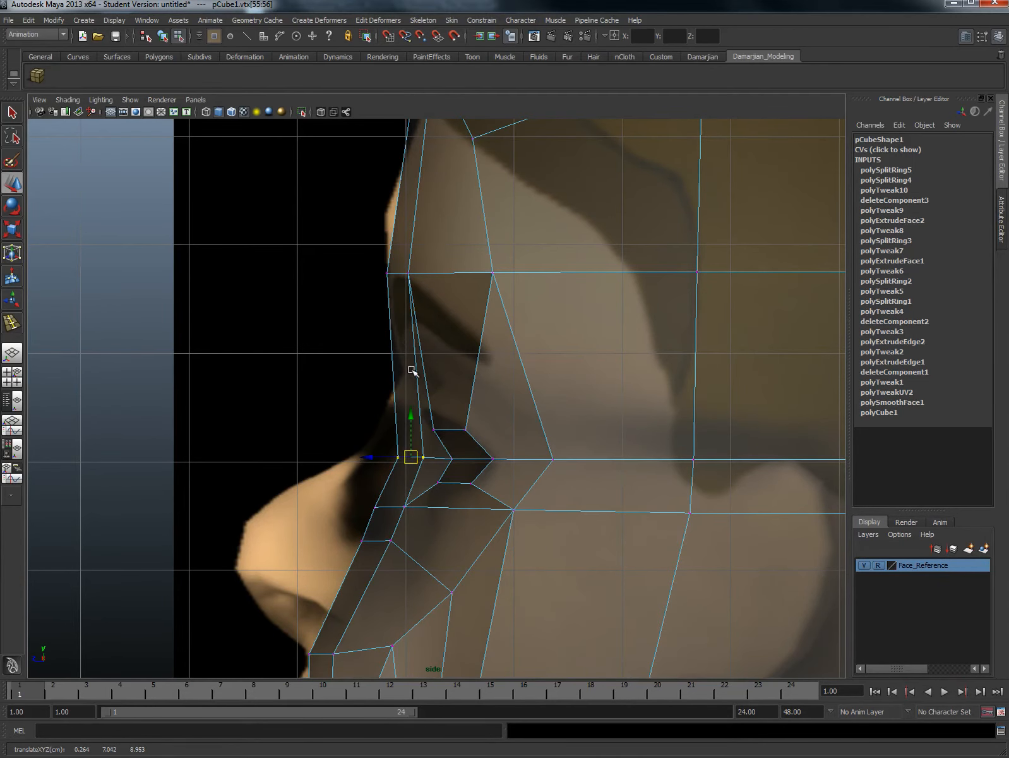
Step: Lower the inner mouth loop's upper corner vertex and adjust the inner vertex at the upper back of the head
{"action": "scroll", "coordinate": [570, 410], "scroll_direction": "down", "scroll_amount": 3}
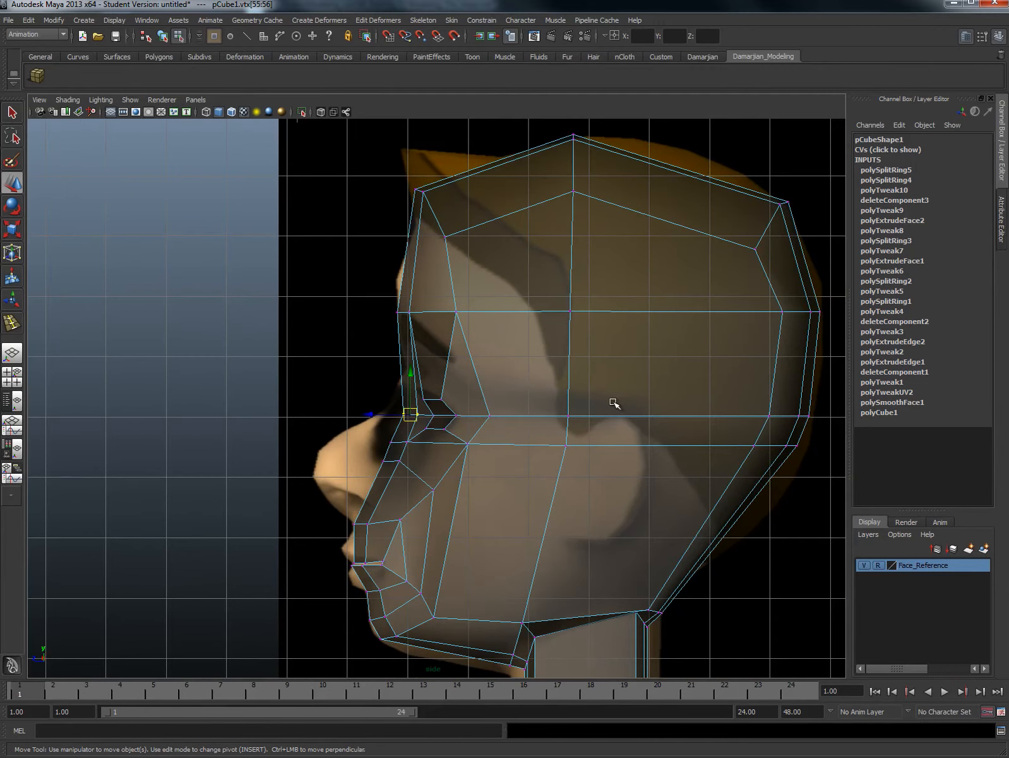
{"action": "middle_click_drag", "start_coordinate": [613, 403], "coordinate": [482, 433], "text": "alt"}
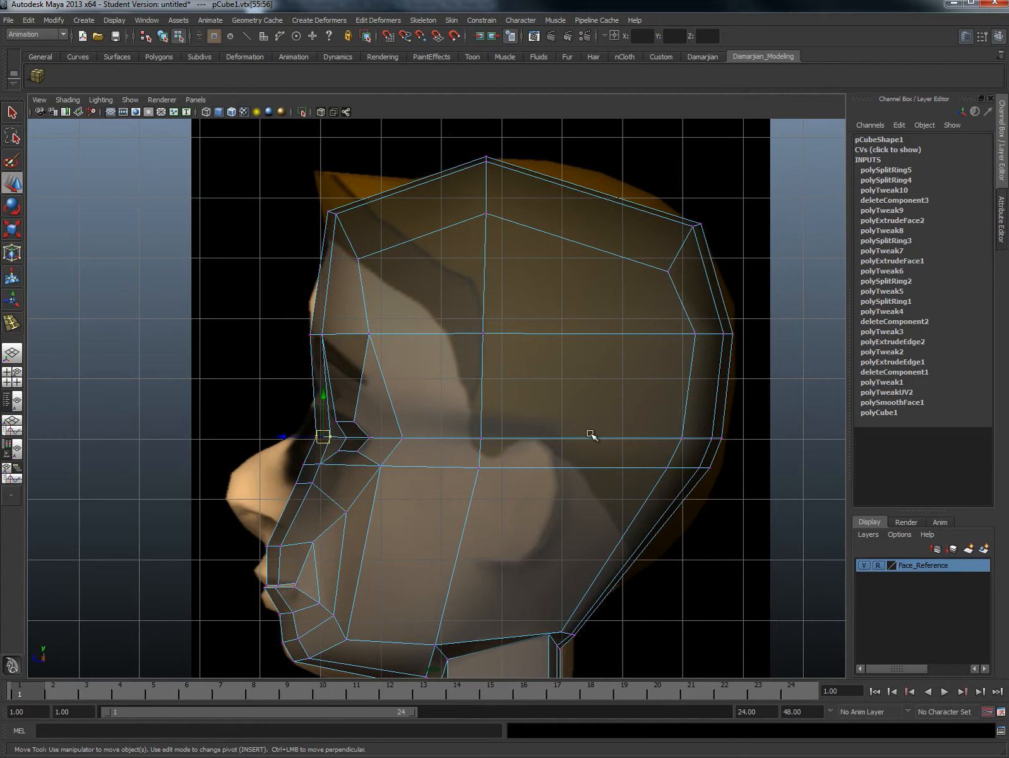
{"action": "left_click", "coordinate": [313, 543]}
{"action": "left_click_drag", "start_coordinate": [314, 543], "coordinate": [310, 562]}
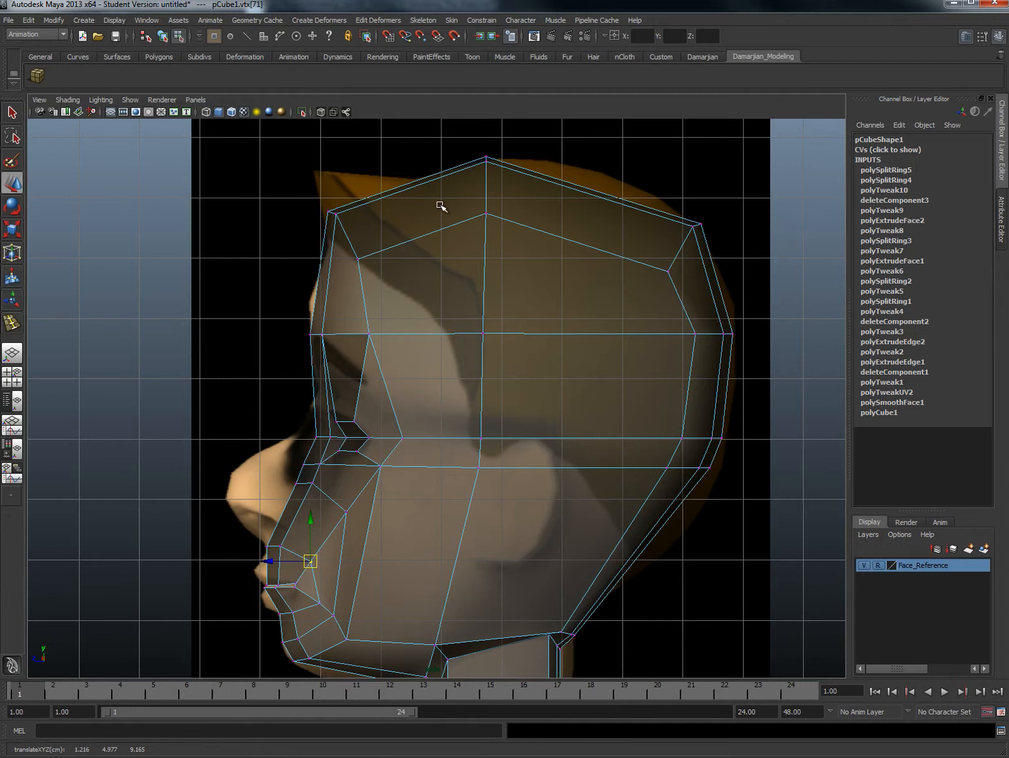
{"action": "left_click", "coordinate": [696, 228]}
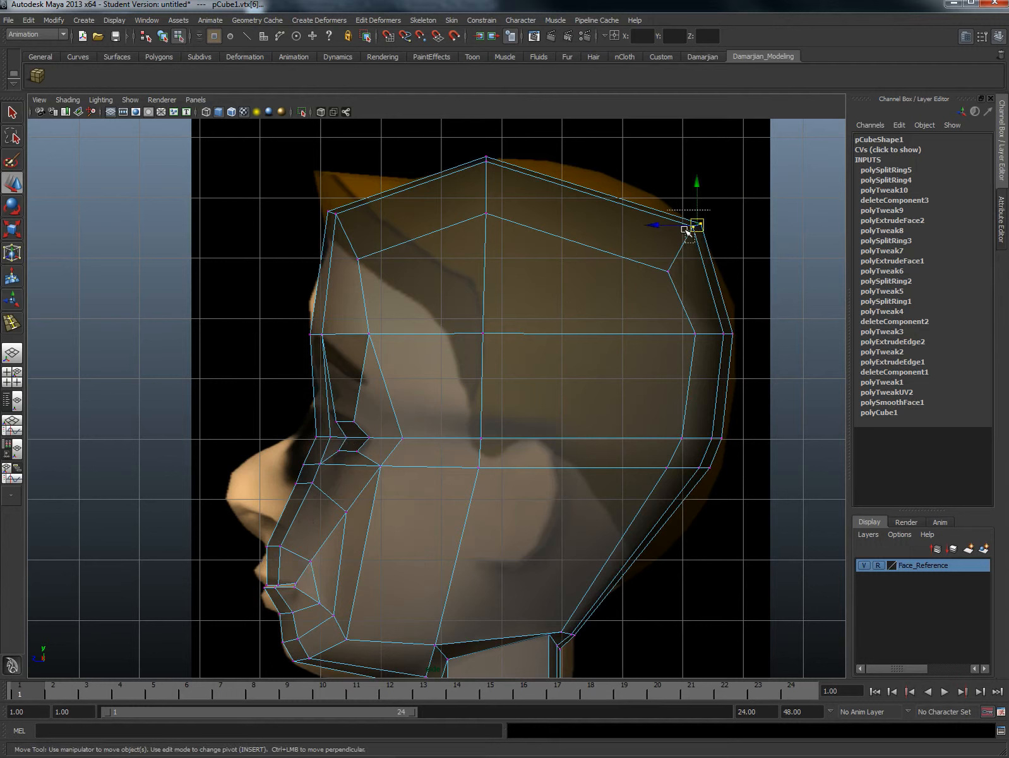
{"action": "left_click", "coordinate": [692, 228]}
{"action": "left_click_drag", "start_coordinate": [693, 228], "coordinate": [697, 231]}
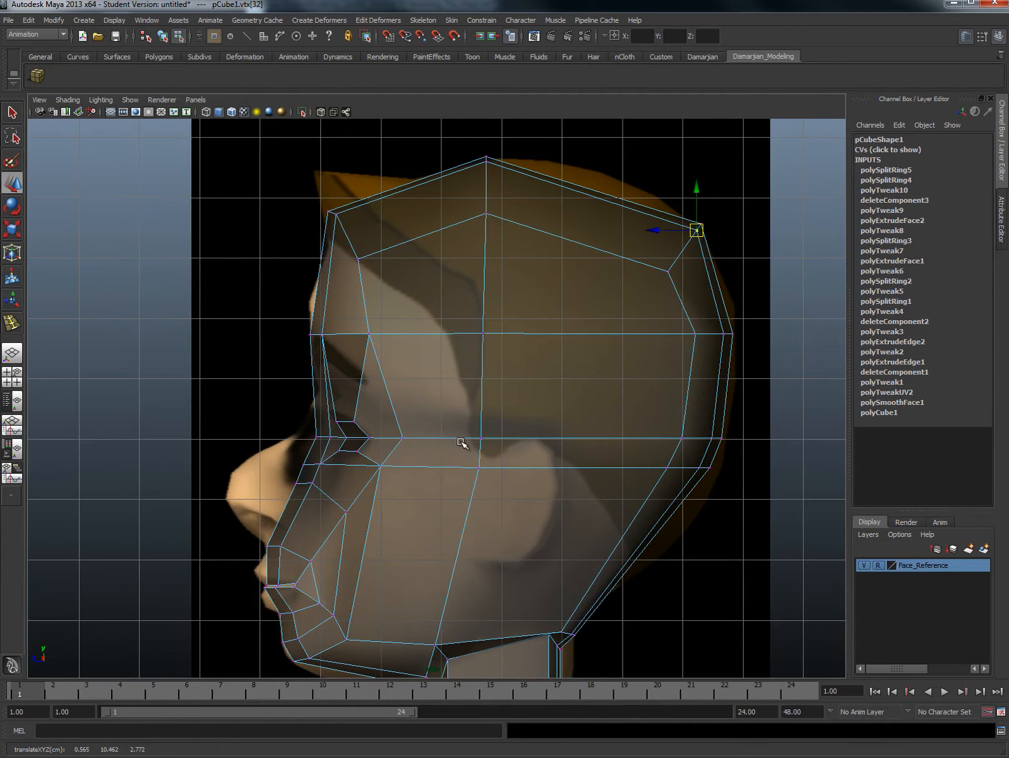
Step: Extrude the narrow nose face beside the centre line and pull it forward to the reference nose
{"action": "middle_click_drag", "start_coordinate": [371, 418], "coordinate": [406, 392], "text": "alt"}
{"action": "right_click_drag", "start_coordinate": [392, 443], "coordinate": [373, 480], "text": "alt"}
{"action": "middle_click_drag", "start_coordinate": [373, 480], "coordinate": [433, 447], "text": "alt"}
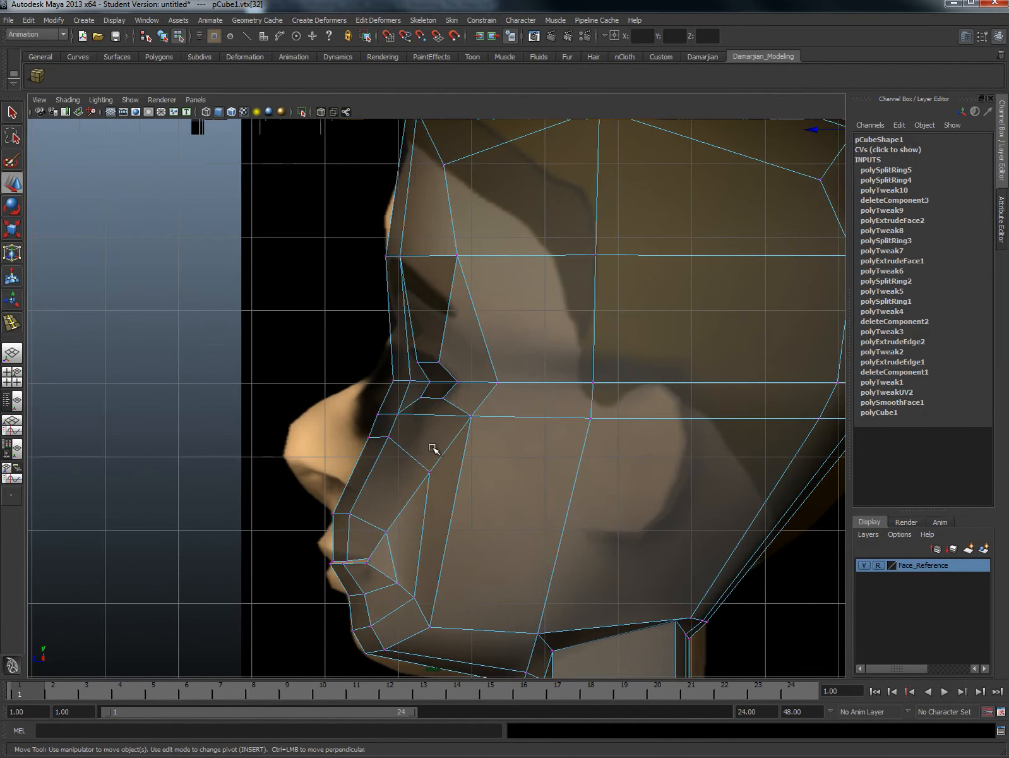
{"action": "left_click", "coordinate": [379, 414]}
{"action": "right_click_drag", "start_coordinate": [382, 437], "coordinate": [383, 465]}
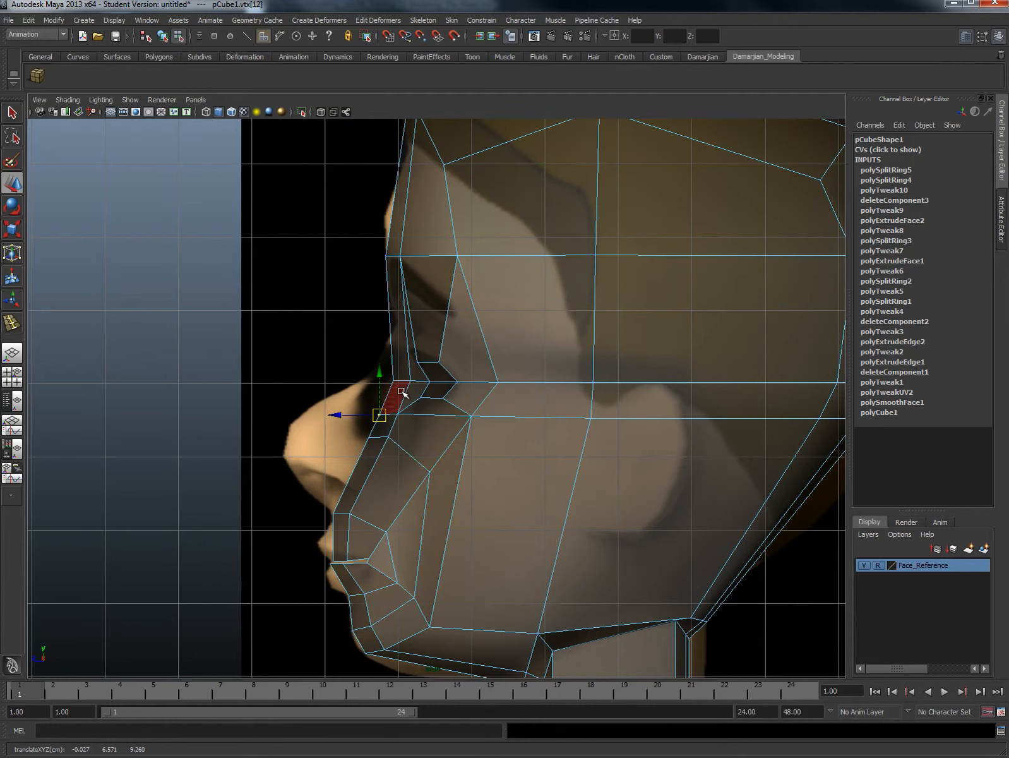
{"action": "left_click", "coordinate": [385, 431]}
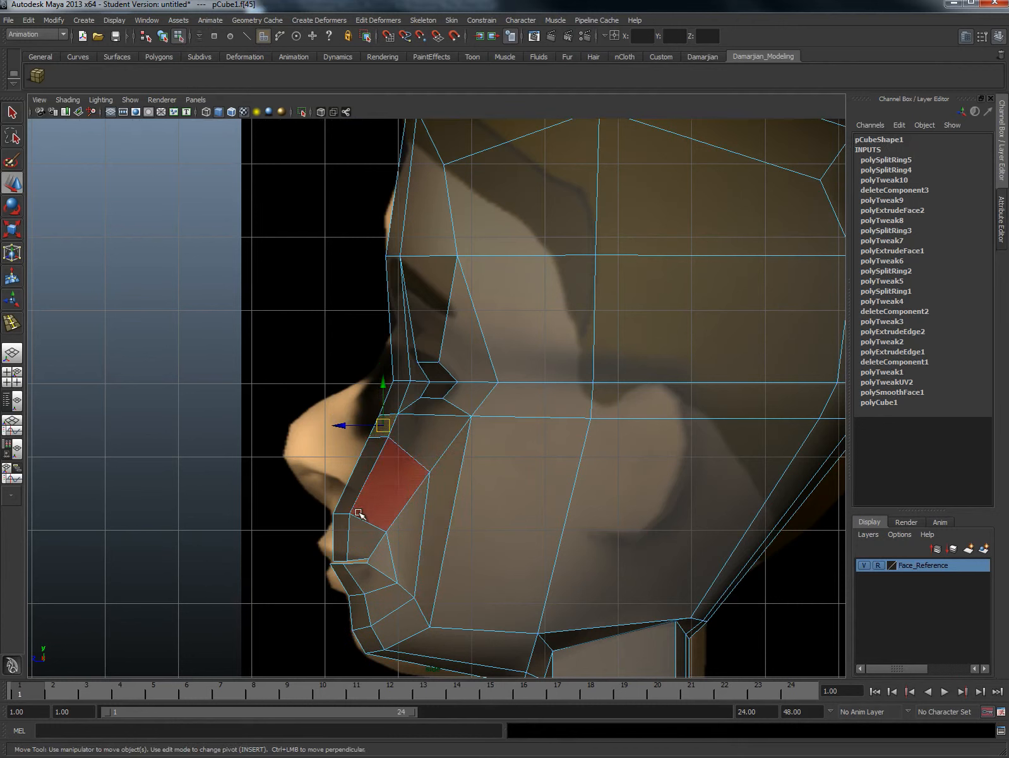
{"action": "left_click", "coordinate": [366, 462], "text": "shift"}
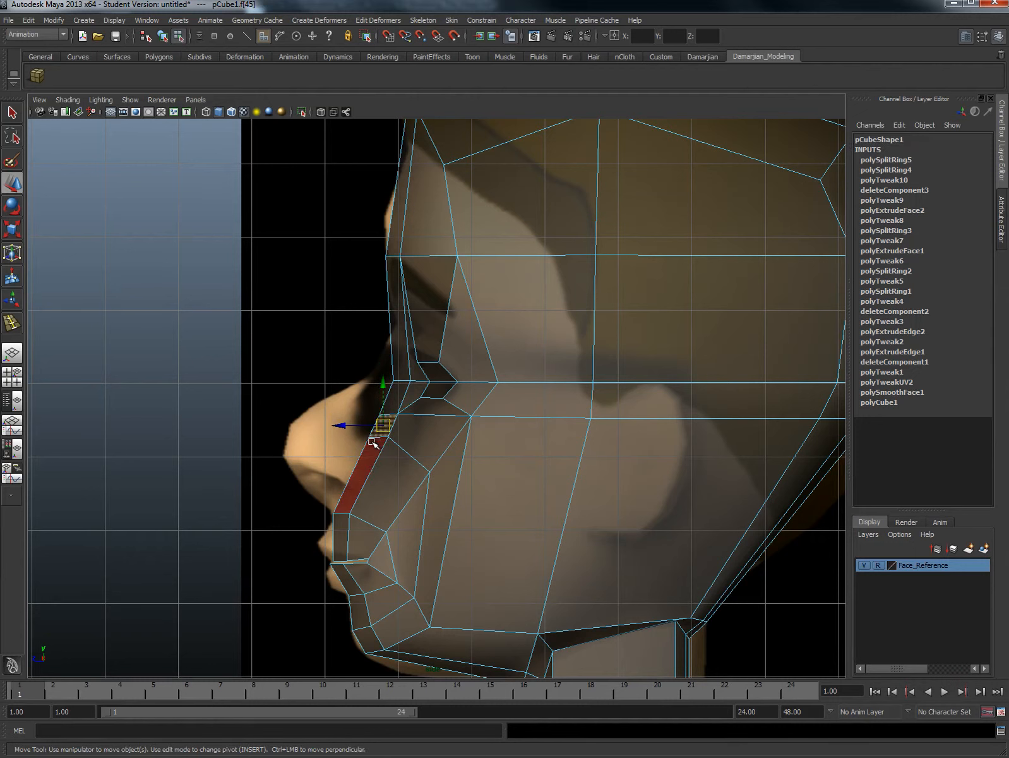
{"action": "left_click", "coordinate": [358, 468]}
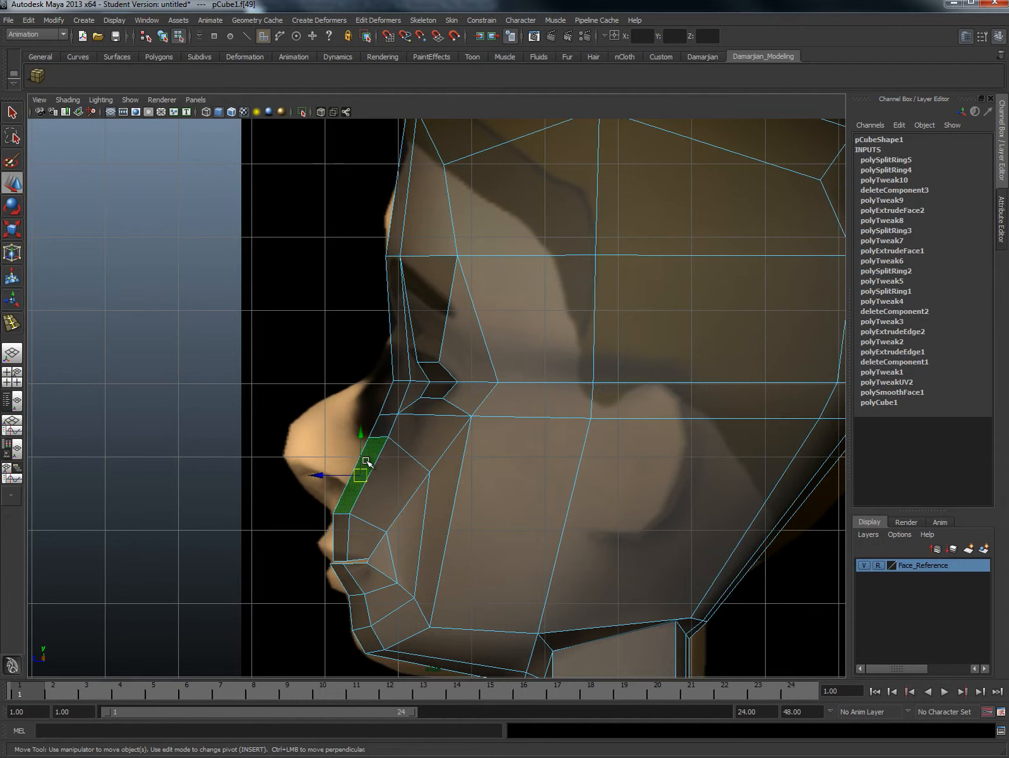
{"action": "mouse_move", "coordinate": [367, 462]}
{"action": "right_mouse_down", "text": "shift"}
{"action": "mouse_move", "coordinate": [363, 486]}
{"action": "mouse_move", "coordinate": [368, 479]}
{"action": "right_mouse_up", "text": "shift"}
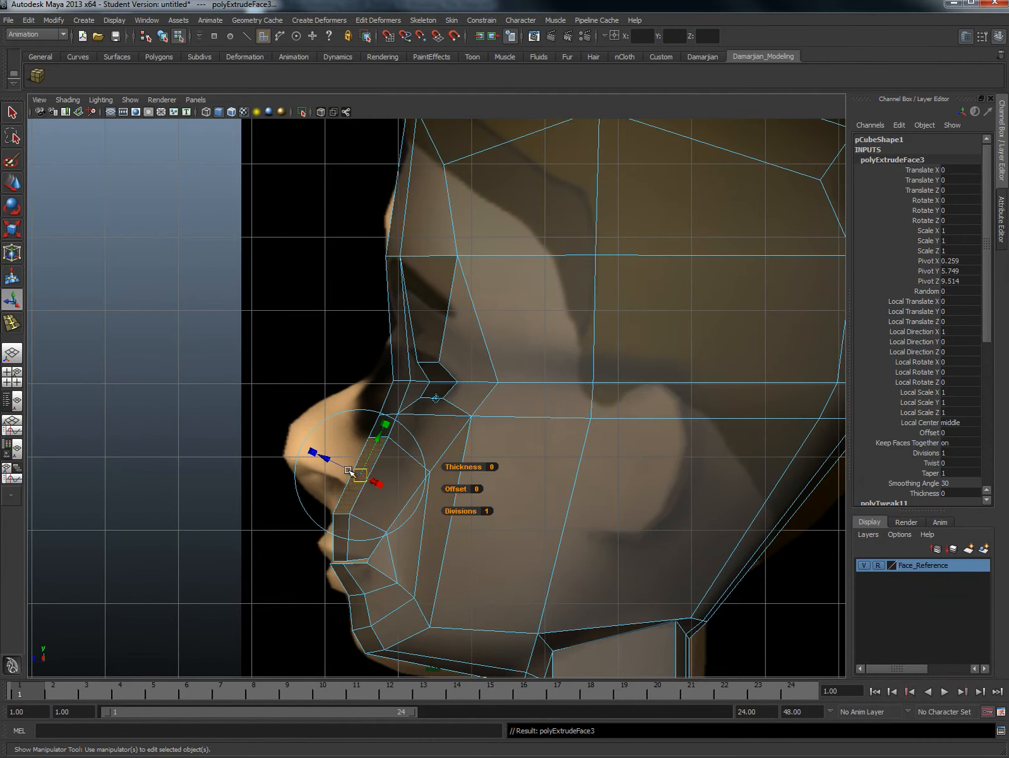
{"action": "key", "text": "w"}
{"action": "left_click_drag", "start_coordinate": [354, 474], "coordinate": [291, 438]}
Step: Shape the extruded nose's tip and upper vertices to follow the reference nose profile
{"action": "right_click_drag", "start_coordinate": [323, 411], "coordinate": [331, 420]}
{"action": "left_click_drag", "start_coordinate": [331, 417], "coordinate": [300, 426]}
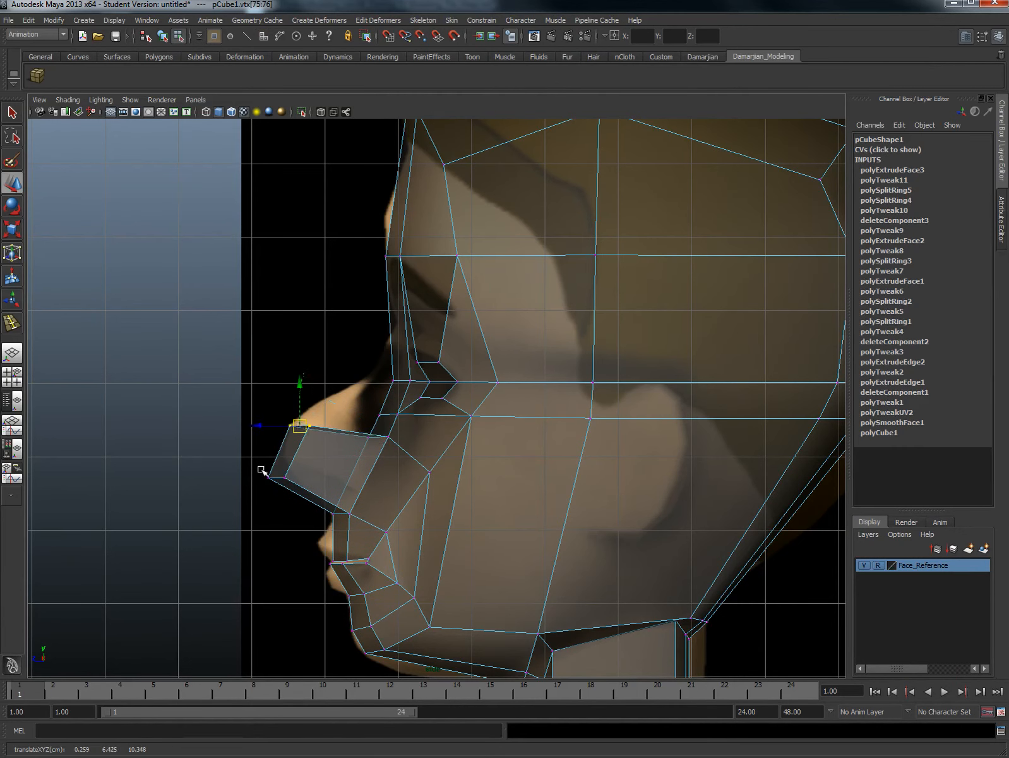
{"action": "mouse_move", "coordinate": [260, 469]}
{"action": "left_mouse_down"}
{"action": "mouse_move", "coordinate": [296, 504]}
{"action": "mouse_move", "coordinate": [277, 462]}
{"action": "mouse_move", "coordinate": [372, 477]}
{"action": "mouse_move", "coordinate": [273, 408]}
{"action": "left_mouse_up"}
{"action": "scroll", "coordinate": [393, 466], "scroll_direction": "up", "scroll_amount": 5}
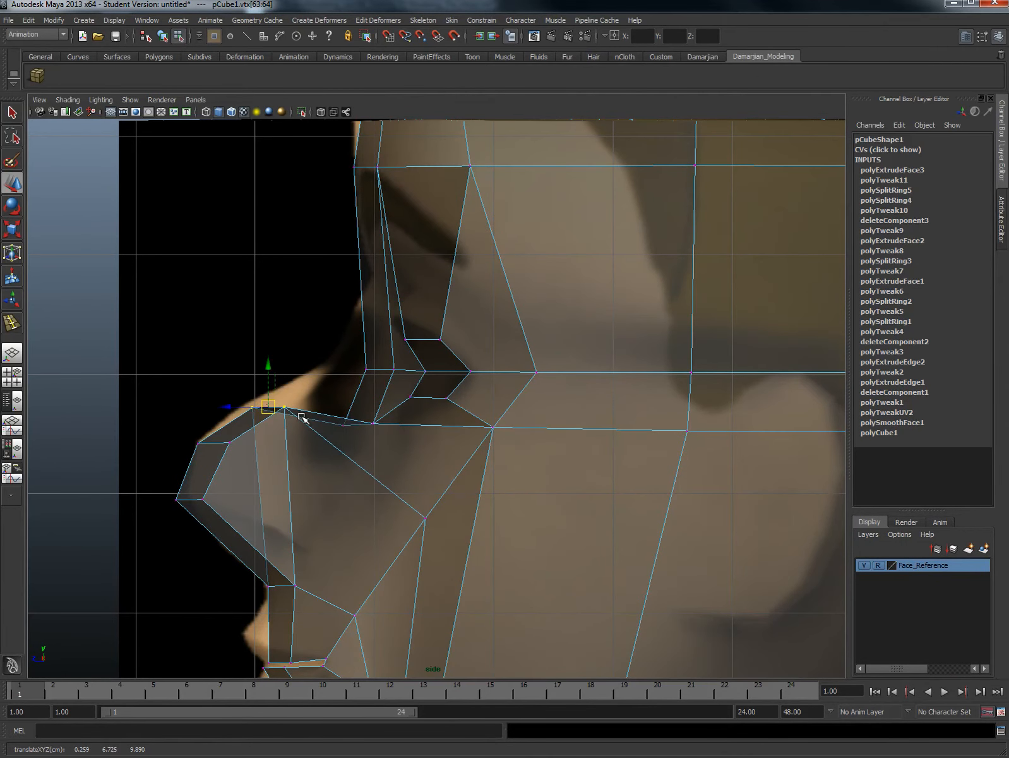
Step: Move the nasal bridge's centre-line vertices forward onto the reference profile and lower the adjacent nose-side vertex slightly
{"action": "mouse_move", "coordinate": [406, 450]}
{"action": "left_mouse_down"}
{"action": "mouse_move", "coordinate": [354, 430]}
{"action": "mouse_move", "coordinate": [303, 377]}
{"action": "left_mouse_up"}
{"action": "left_click", "coordinate": [346, 419]}
{"action": "left_click", "coordinate": [367, 369]}
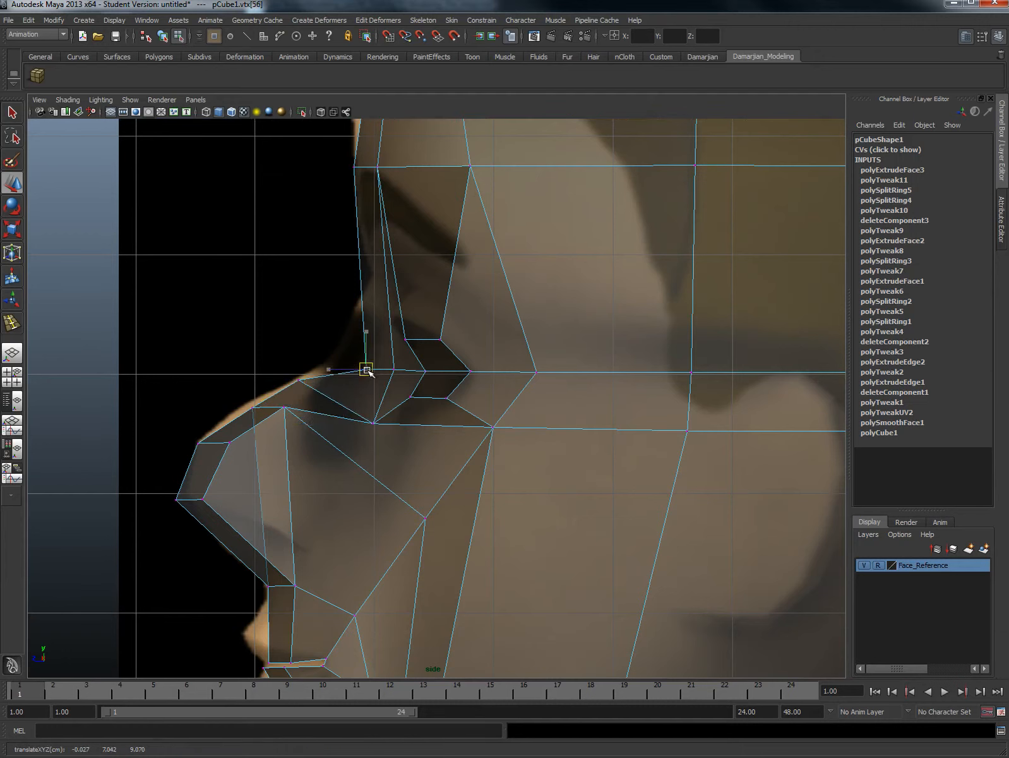
{"action": "left_click_drag", "start_coordinate": [367, 369], "coordinate": [341, 355]}
{"action": "left_click", "coordinate": [301, 379]}
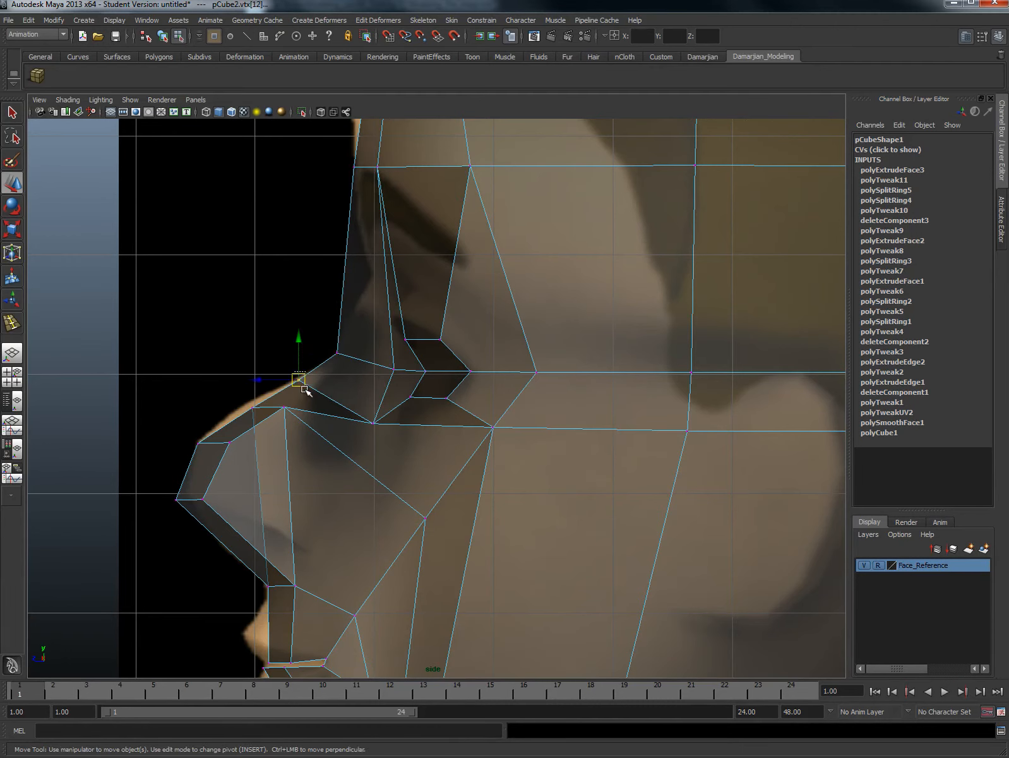
{"action": "left_click_drag", "start_coordinate": [284, 408], "coordinate": [287, 415]}
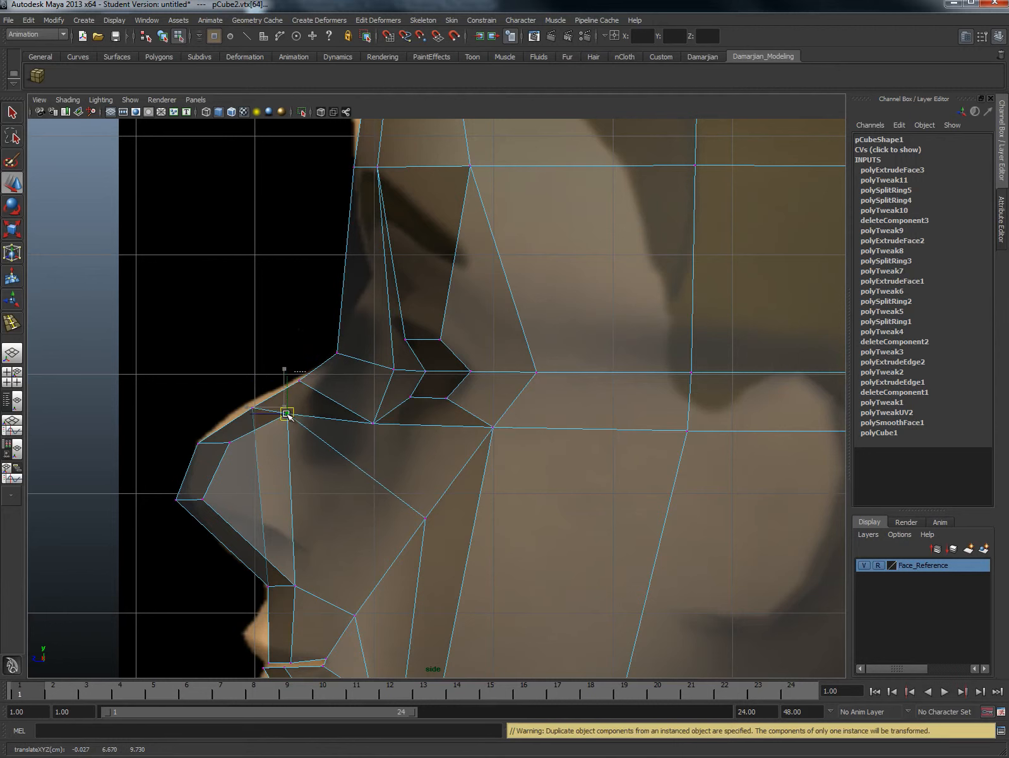
Step: Pull the two vertices beside the nasal bridge forward, and shift the upper bridge pair back slightly to the reference profile
{"action": "left_click", "coordinate": [374, 421]}
{"action": "left_click_drag", "start_coordinate": [374, 422], "coordinate": [321, 394]}
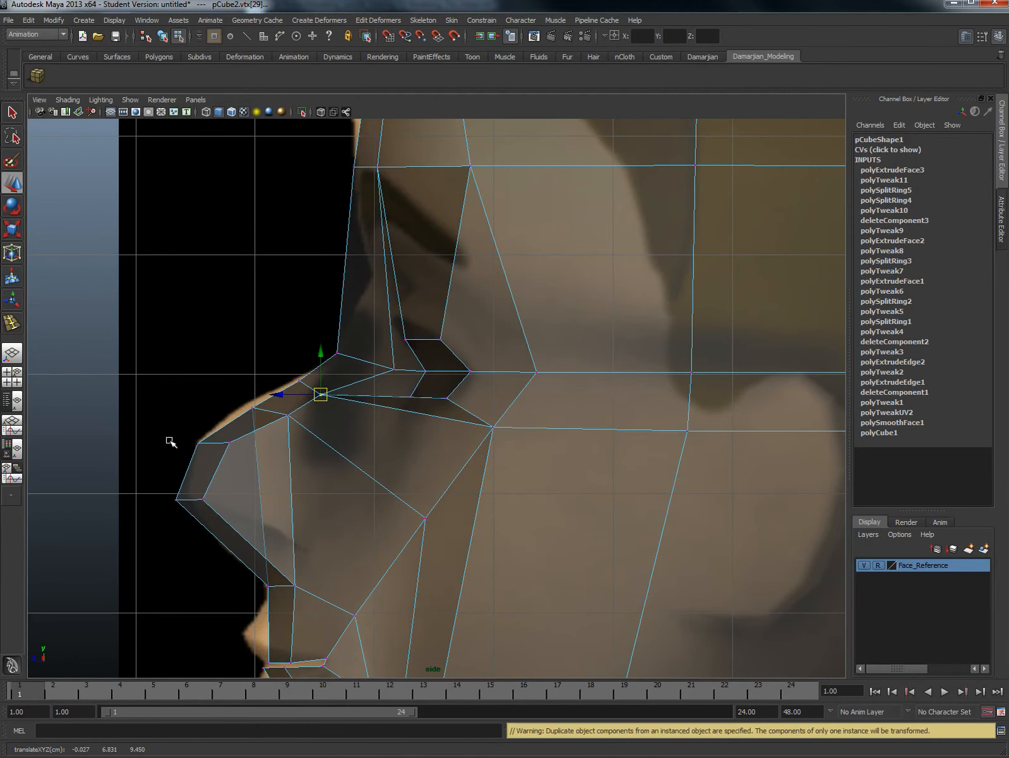
{"action": "left_click", "coordinate": [393, 369]}
{"action": "left_click_drag", "start_coordinate": [392, 368], "coordinate": [362, 359]}
{"action": "middle_click_drag", "start_coordinate": [436, 255], "coordinate": [447, 336], "text": "alt"}
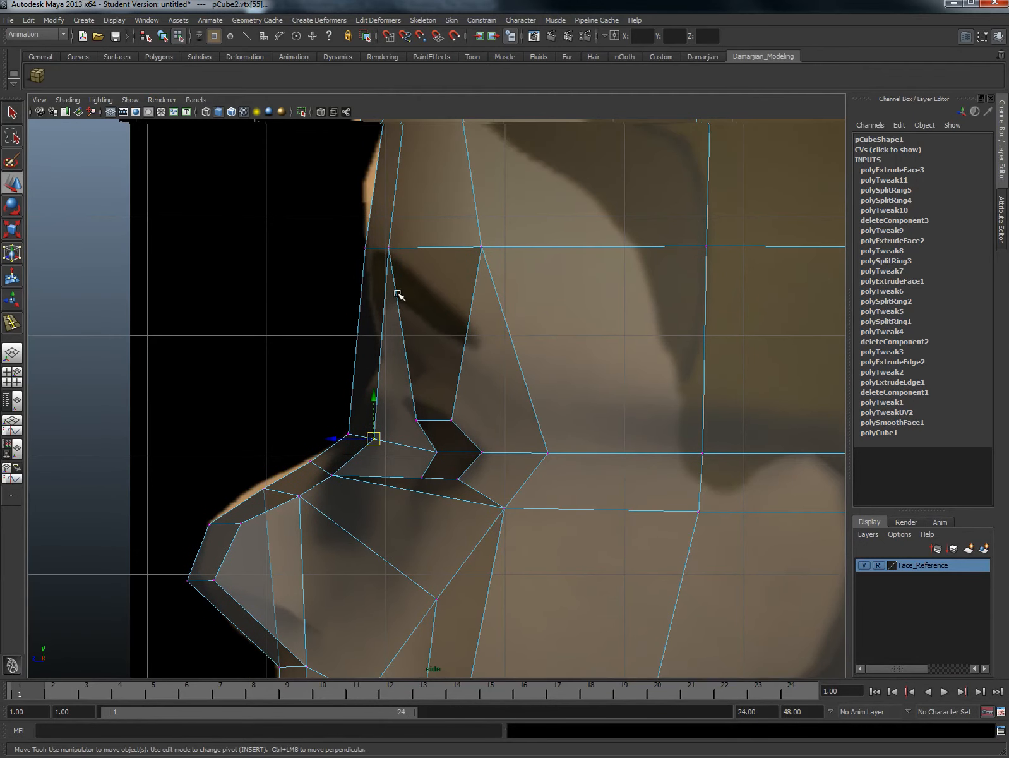
{"action": "middle_click_drag", "start_coordinate": [520, 443], "coordinate": [529, 456], "text": "alt"}
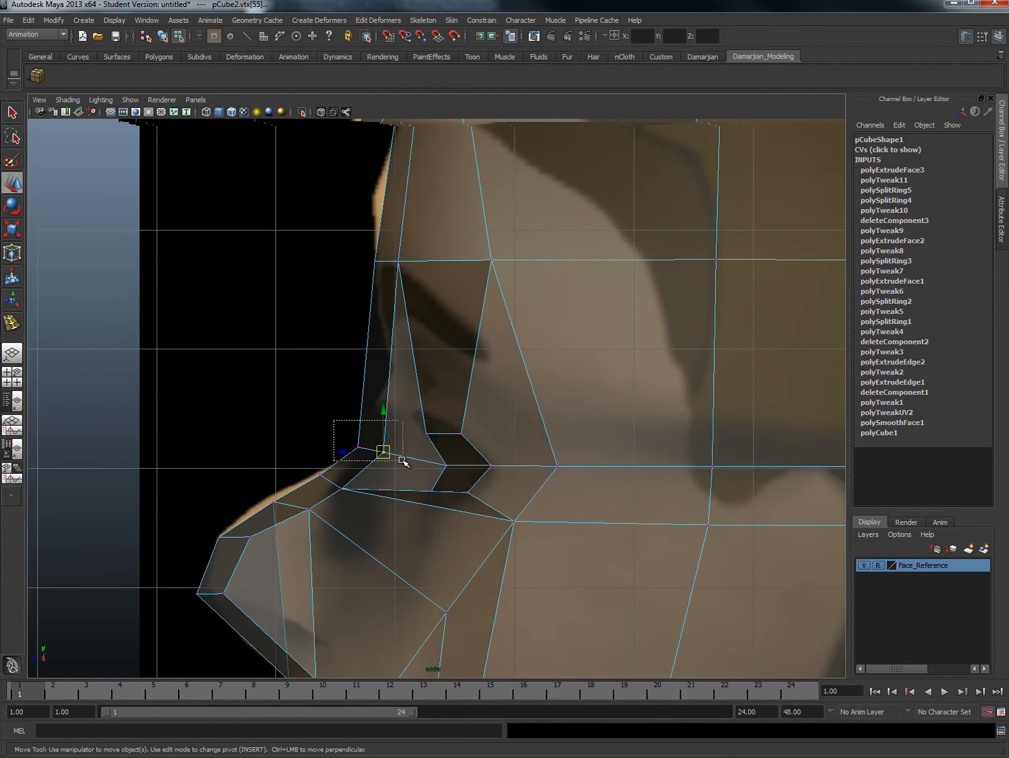
{"action": "left_click_drag", "start_coordinate": [403, 462], "coordinate": [380, 453]}
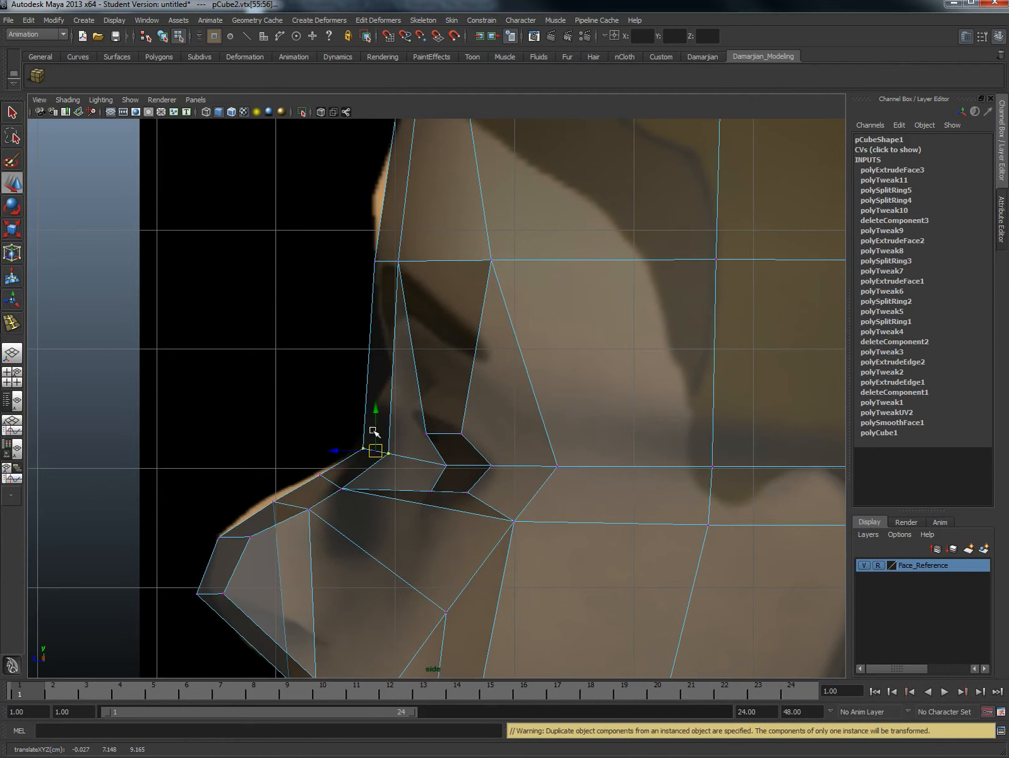
Step: Lower the centre, inner and outer brow vertices to follow the brow in the side reference
{"action": "left_click_drag", "start_coordinate": [359, 236], "coordinate": [381, 307]}
{"action": "left_click_drag", "start_coordinate": [386, 247], "coordinate": [409, 272]}
{"action": "left_click_drag", "start_coordinate": [398, 260], "coordinate": [409, 291]}
{"action": "left_click_drag", "start_coordinate": [482, 247], "coordinate": [494, 344]}
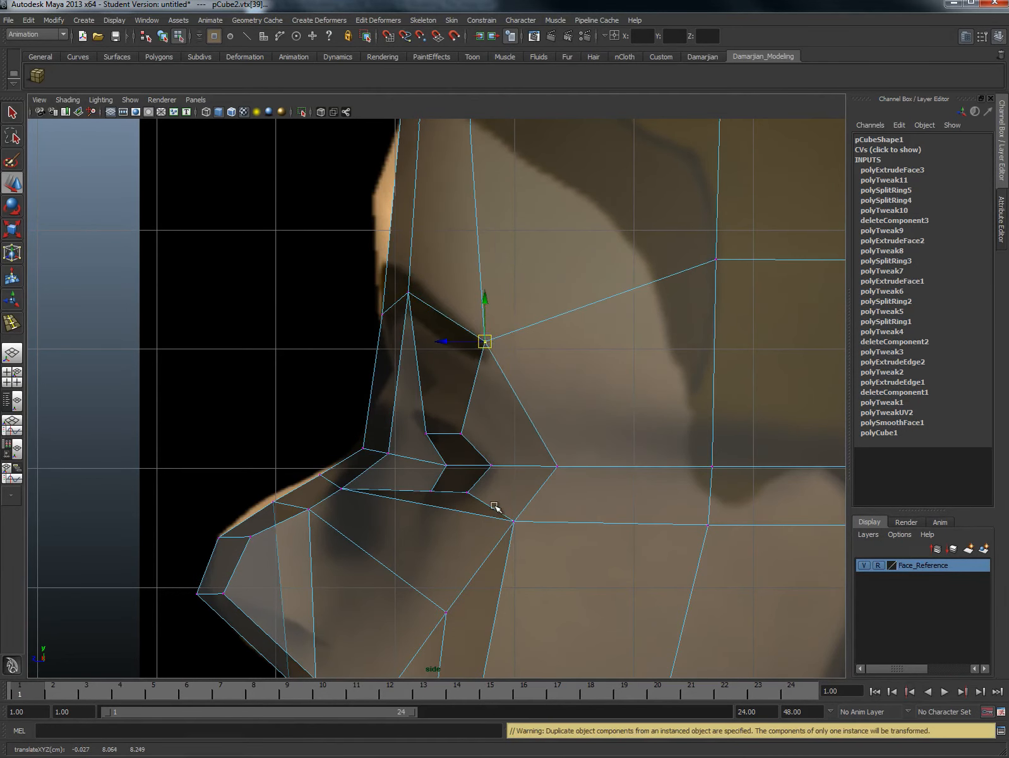
Step: Refine the outer under-eye vertex and the vertices along the nose's side and bridge in the side view
{"action": "left_click_drag", "start_coordinate": [497, 508], "coordinate": [522, 529]}
{"action": "left_click_drag", "start_coordinate": [517, 522], "coordinate": [515, 518]}
{"action": "left_click_drag", "start_coordinate": [326, 479], "coordinate": [316, 521]}
{"action": "mouse_move", "coordinate": [310, 511]}
{"action": "left_mouse_down"}
{"action": "mouse_move", "coordinate": [294, 519]}
{"action": "mouse_move", "coordinate": [303, 490]}
{"action": "left_mouse_up"}
{"action": "left_click", "coordinate": [320, 481]}
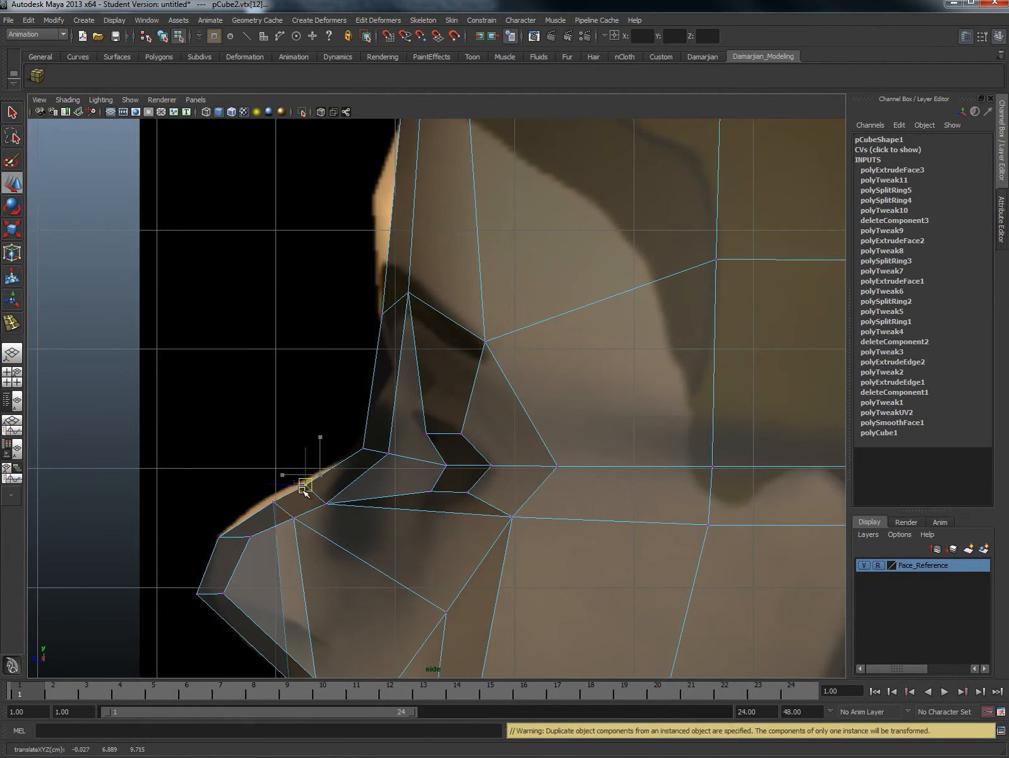
Step: In the front view, move the outer brow vertex and the outer under-eye vertex slightly inward
{"action": "scroll", "coordinate": [430, 477], "scroll_direction": "down", "scroll_amount": 4}
{"action": "middle_click_drag", "start_coordinate": [430, 477], "coordinate": [362, 466], "text": "alt"}
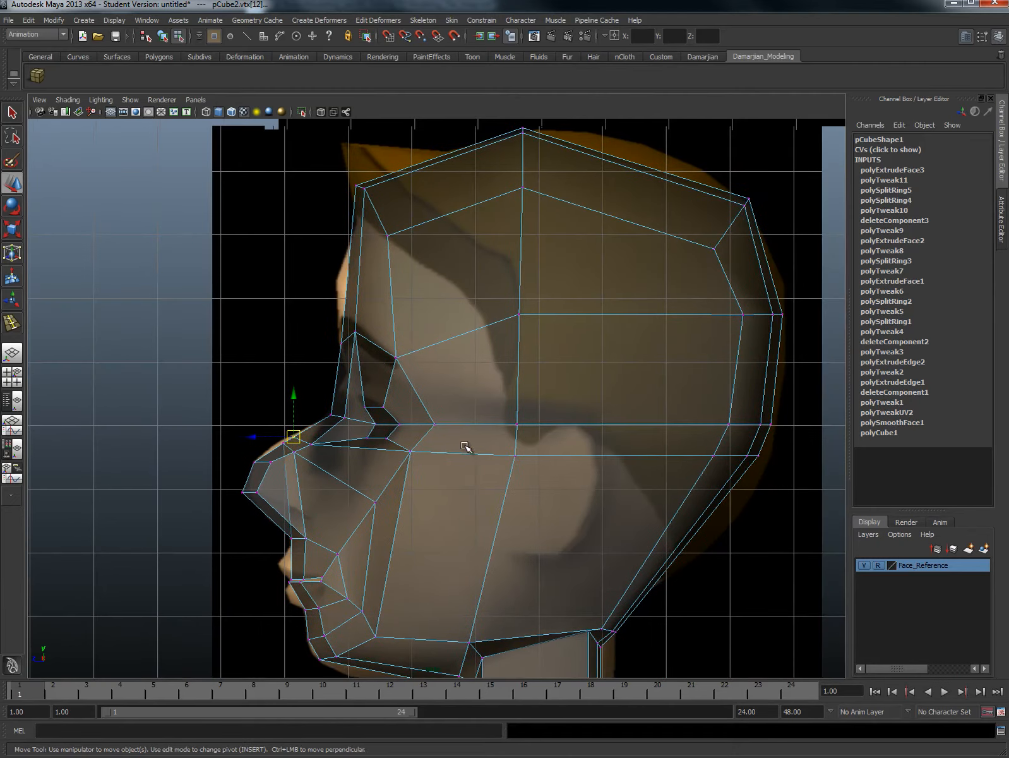
{"action": "key", "text": "space"}
{"action": "left_click_drag", "start_coordinate": [465, 446], "coordinate": [411, 443]}
{"action": "scroll", "coordinate": [487, 434], "scroll_direction": "down", "scroll_amount": 1}
{"action": "scroll", "coordinate": [372, 447], "scroll_direction": "up", "scroll_amount": 3}
{"action": "key", "text": "space"}
{"action": "left_click_drag", "start_coordinate": [446, 405], "coordinate": [467, 432]}
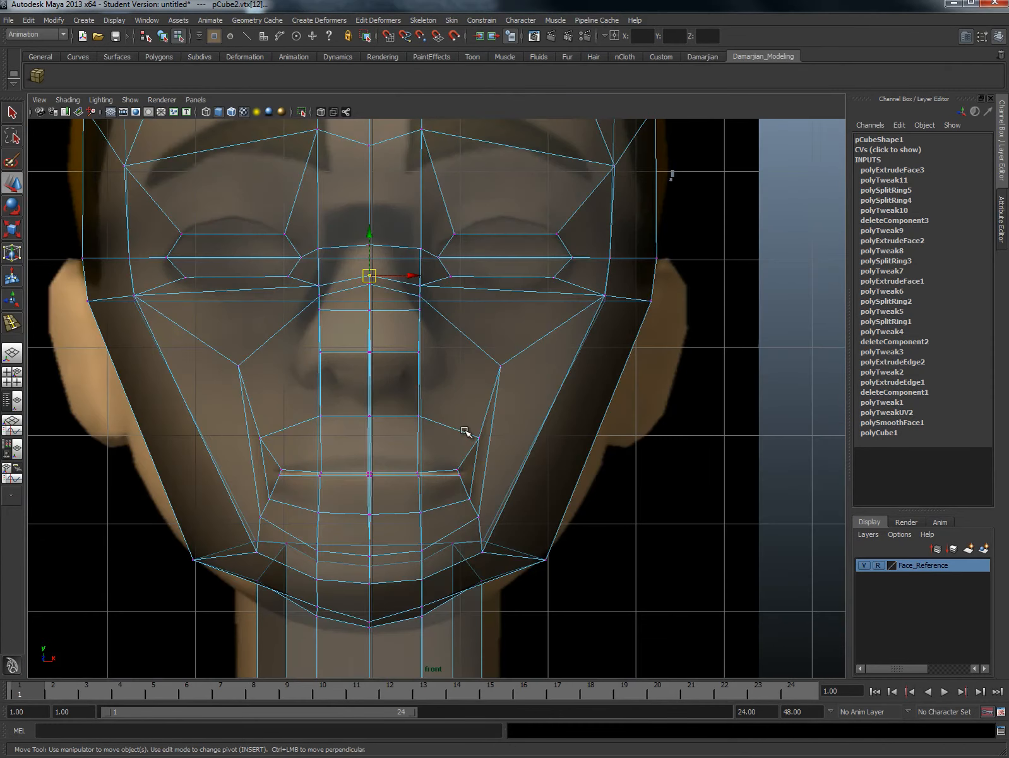
{"action": "middle_click_drag", "start_coordinate": [585, 373], "coordinate": [590, 462], "text": "alt"}
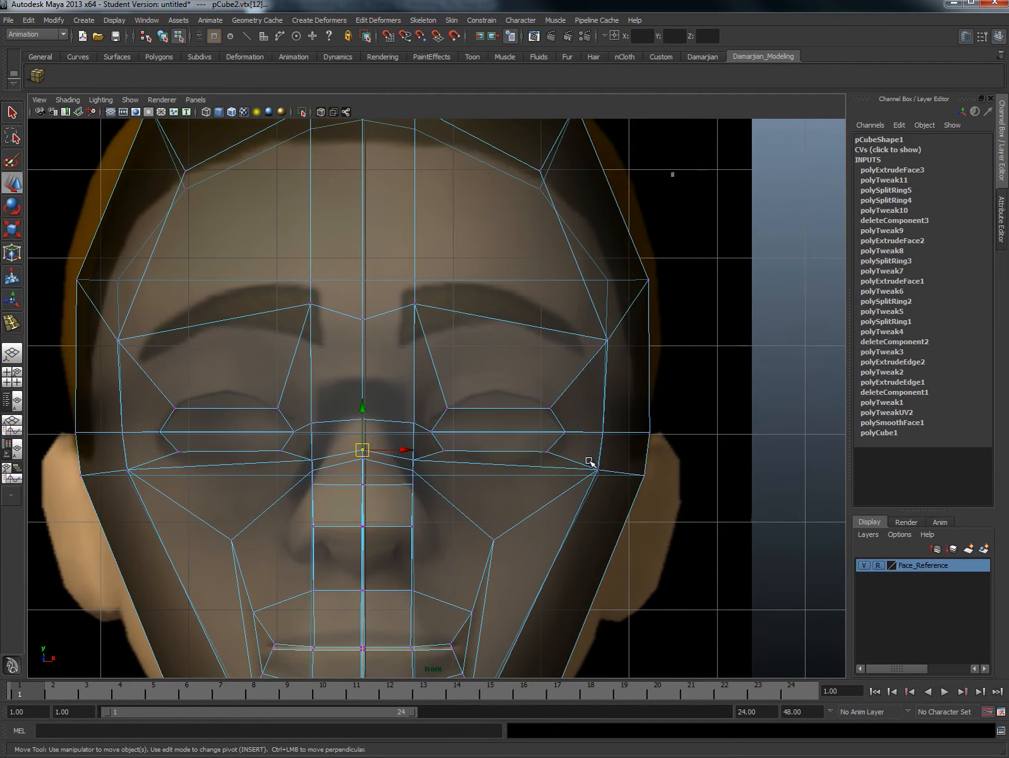
{"action": "left_click", "coordinate": [604, 339]}
{"action": "left_click_drag", "start_coordinate": [604, 341], "coordinate": [597, 342]}
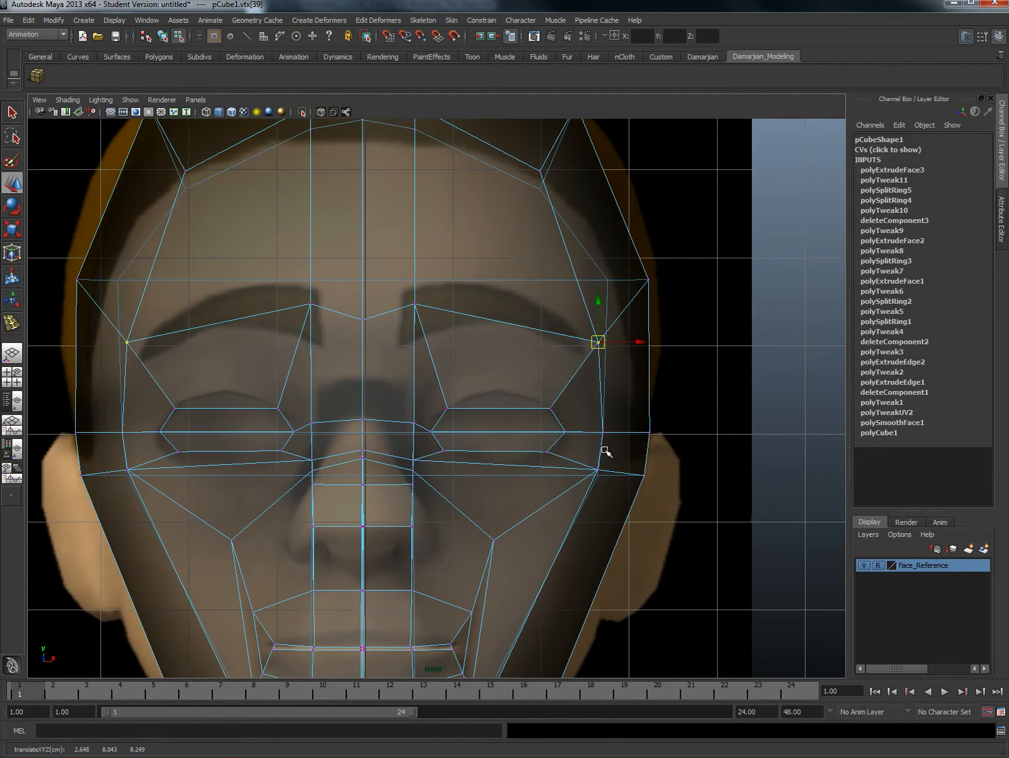
{"action": "left_click", "coordinate": [603, 432]}
{"action": "left_click_drag", "start_coordinate": [602, 434], "coordinate": [604, 479]}
{"action": "left_click_drag", "start_coordinate": [597, 473], "coordinate": [587, 478]}
Step: Adjust the outermost vertices along the side of the head near the ear to the front reference
{"action": "middle_click_drag", "start_coordinate": [585, 594], "coordinate": [588, 400], "text": "alt"}
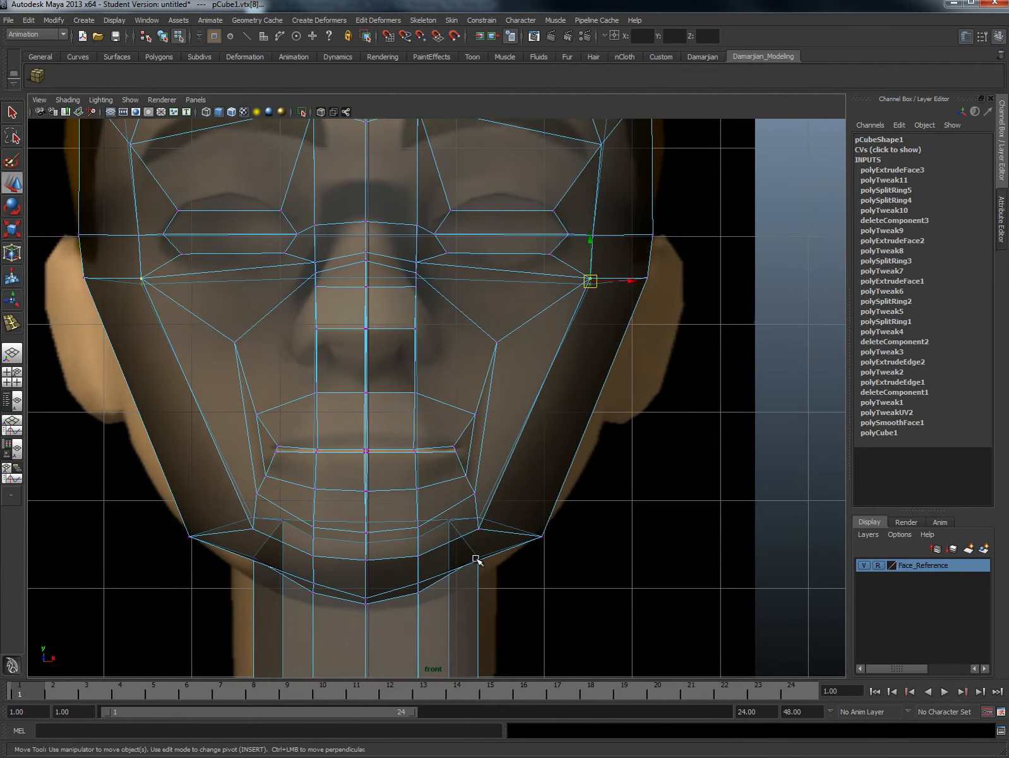
{"action": "left_click_drag", "start_coordinate": [486, 556], "coordinate": [485, 560]}
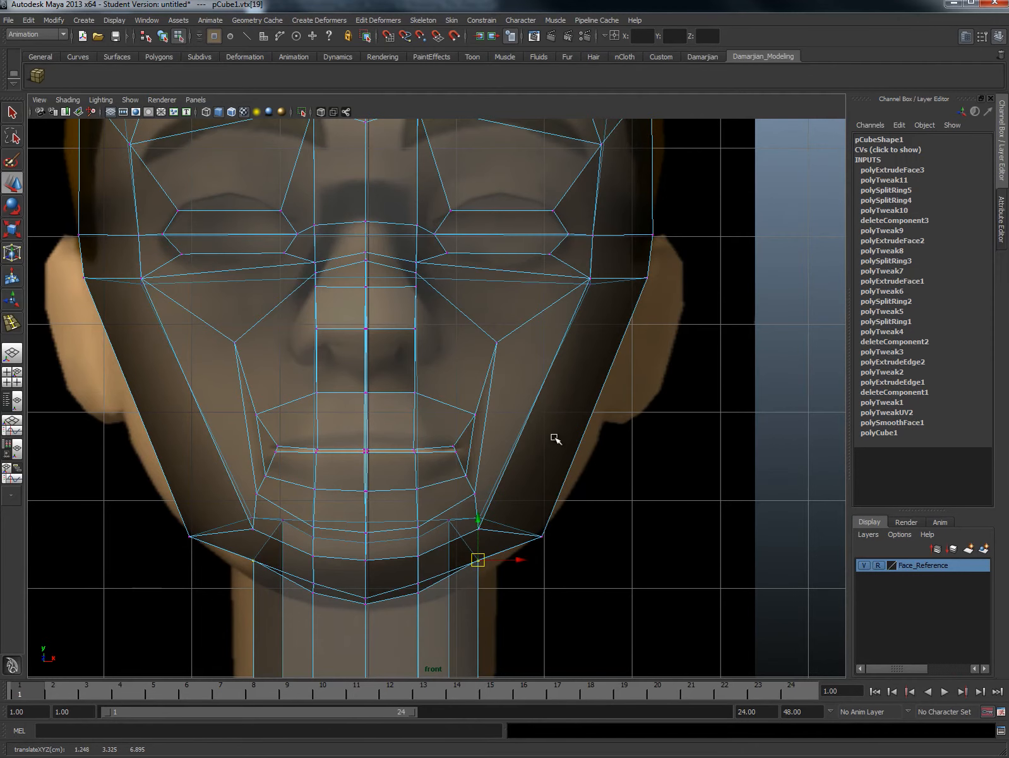
{"action": "middle_click_drag", "start_coordinate": [510, 409], "coordinate": [561, 509], "text": "alt"}
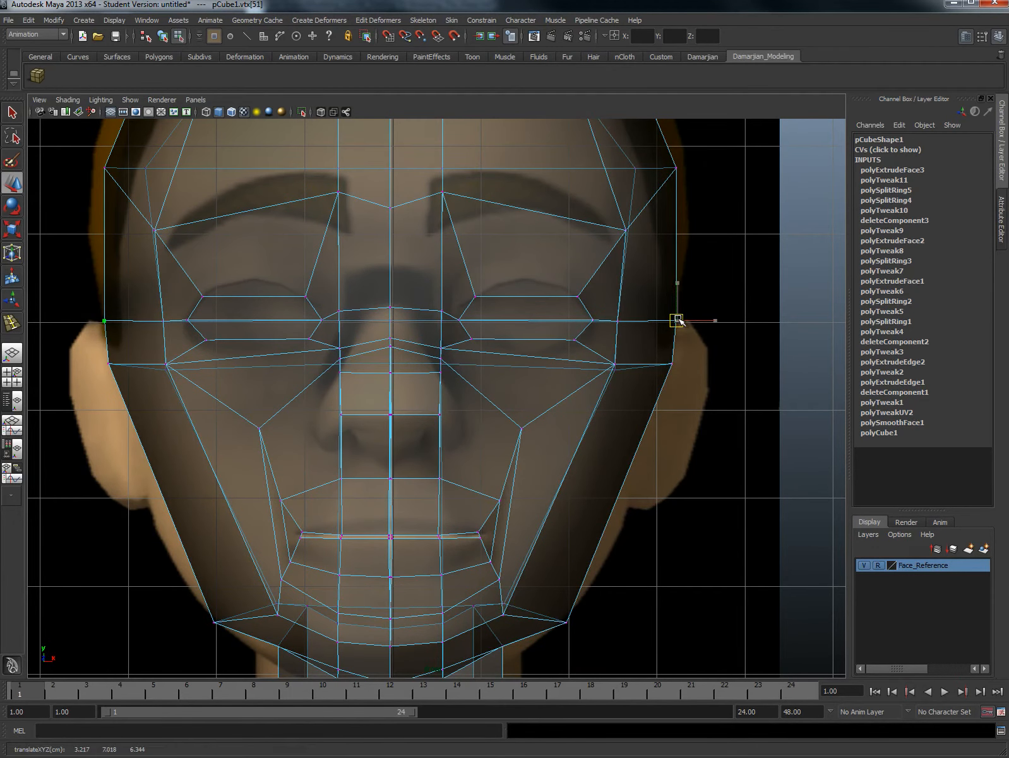
{"action": "left_click", "coordinate": [672, 365]}
{"action": "left_click_drag", "start_coordinate": [676, 372], "coordinate": [671, 373]}
Step: Insert an edge loop from the mouth corner across the cheek and scale it flat to a level line
{"action": "right_click_drag", "start_coordinate": [557, 529], "coordinate": [514, 543]}
{"action": "left_click", "coordinate": [556, 541]}
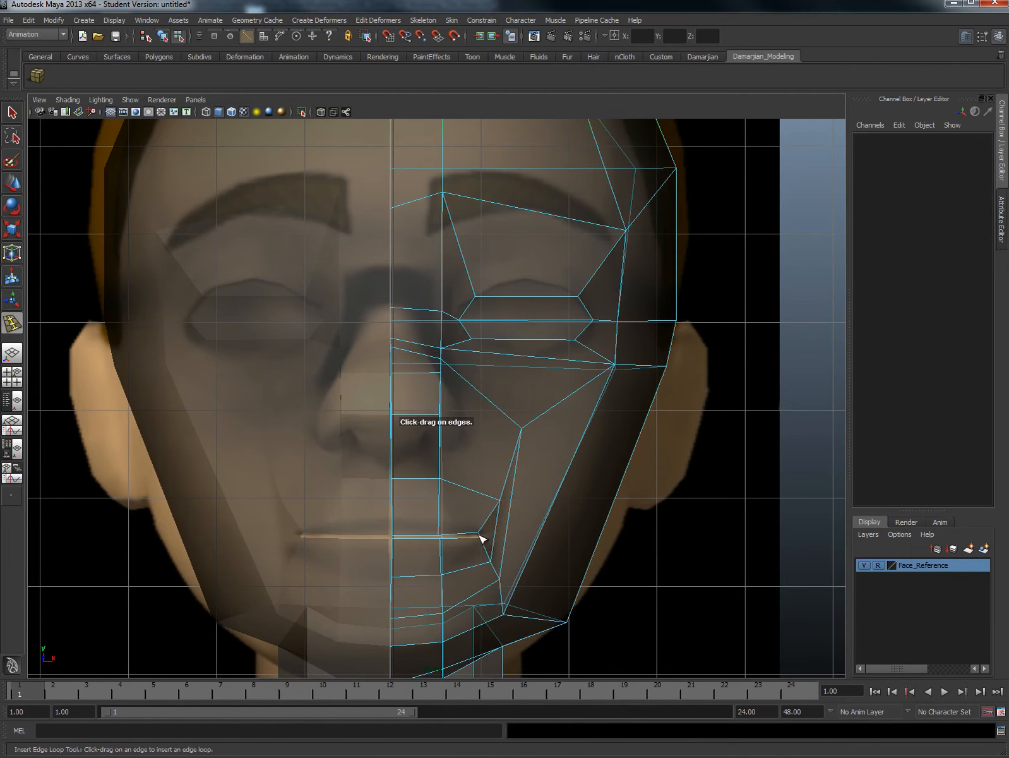
{"action": "left_click_drag", "start_coordinate": [494, 538], "coordinate": [509, 511]}
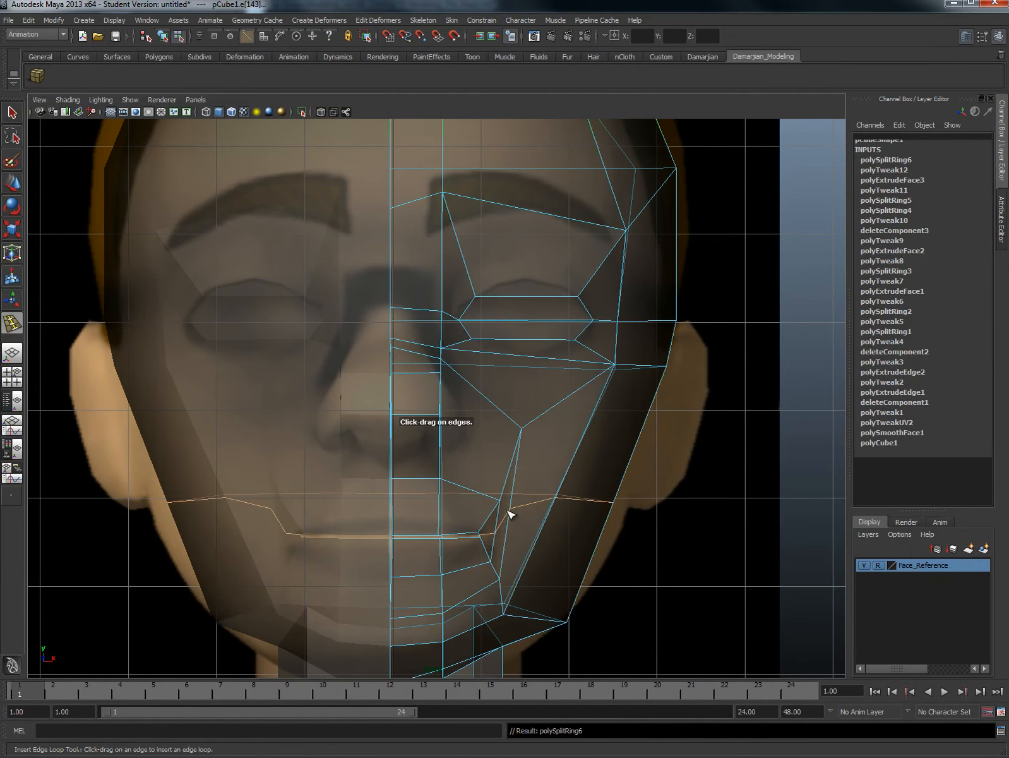
{"action": "key", "text": "r"}
{"action": "left_click_drag", "start_coordinate": [504, 574], "coordinate": [506, 499]}
{"action": "key", "text": "w"}
Step: Move the new mouth-corner vertex outward and lower the upper lip's corner vertex to narrow the mouth opening
{"action": "scroll", "coordinate": [510, 555], "scroll_direction": "up", "scroll_amount": 4}
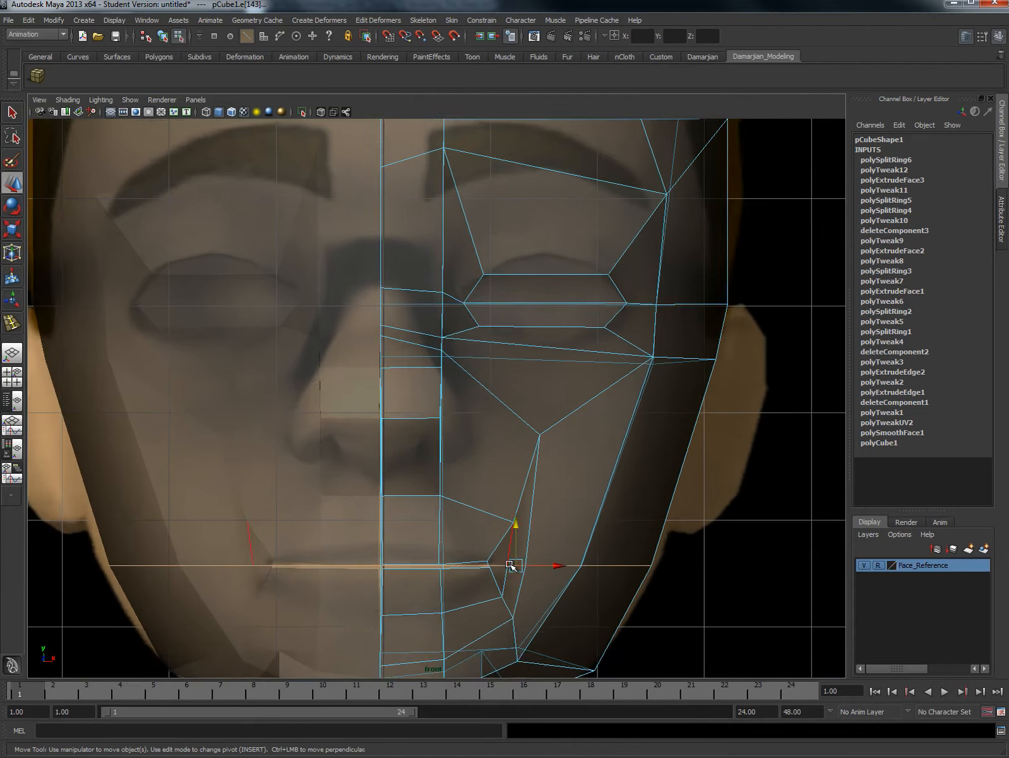
{"action": "middle_click_drag", "start_coordinate": [495, 525], "coordinate": [434, 325], "text": "alt"}
{"action": "scroll", "coordinate": [434, 396], "scroll_direction": "up", "scroll_amount": 3}
{"action": "right_click_drag", "start_coordinate": [433, 396], "coordinate": [435, 402]}
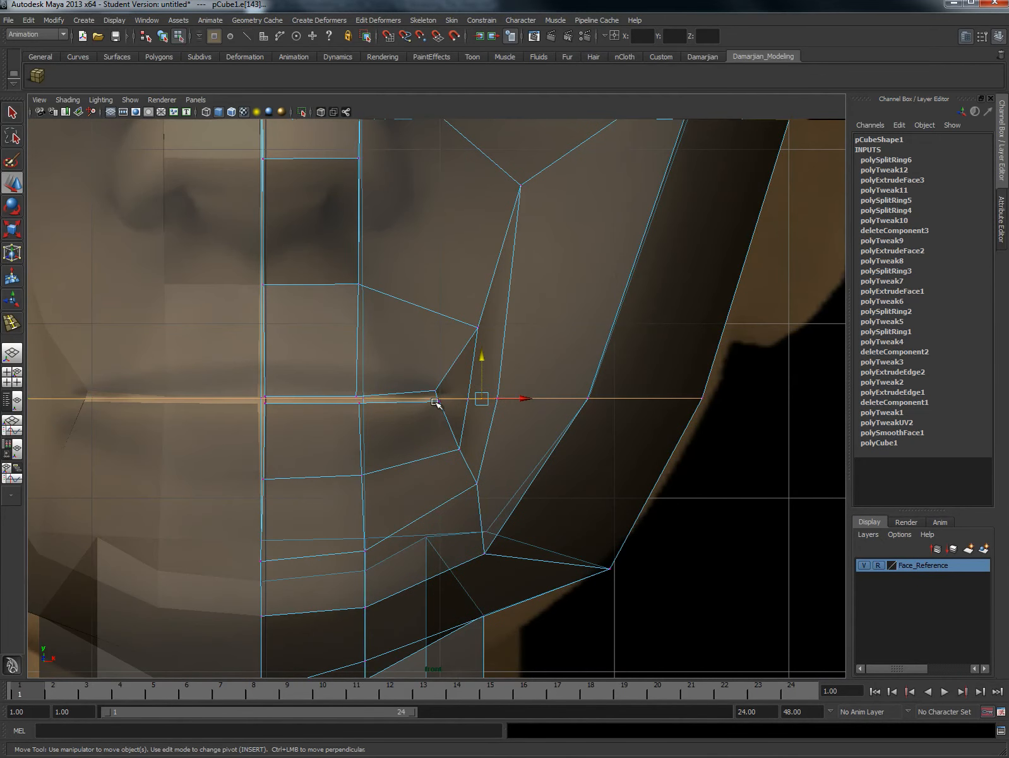
{"action": "left_click", "coordinate": [440, 399]}
{"action": "left_click_drag", "start_coordinate": [476, 403], "coordinate": [483, 403]}
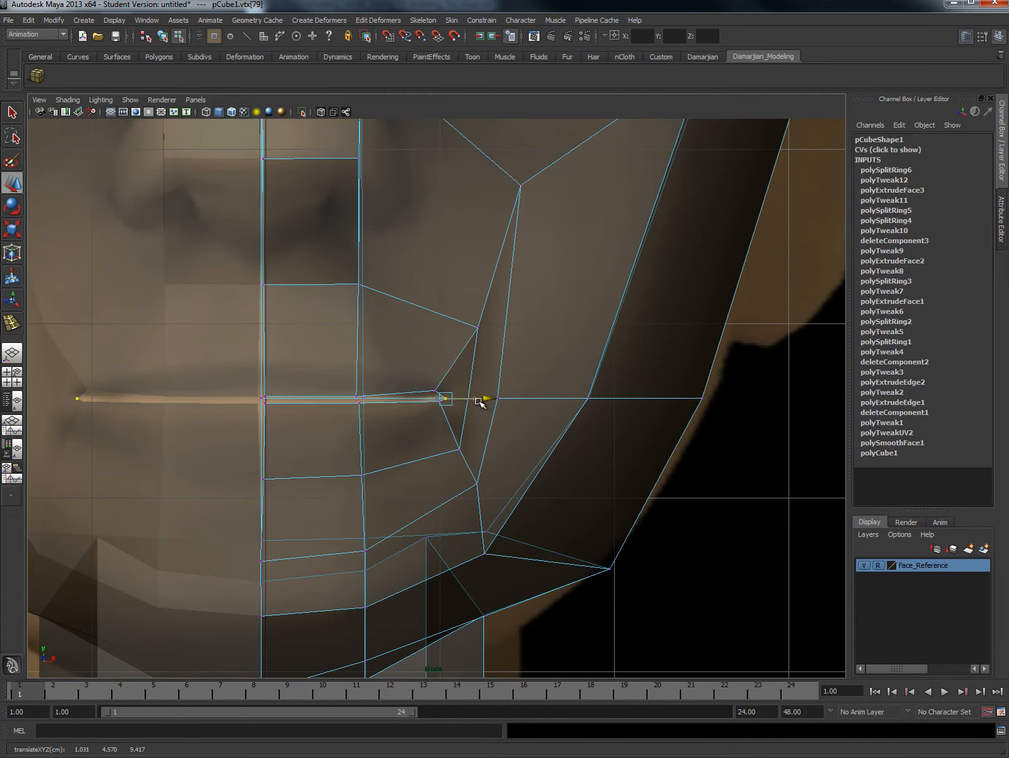
{"action": "left_click", "coordinate": [436, 390]}
{"action": "left_click_drag", "start_coordinate": [435, 348], "coordinate": [435, 353]}
Step: Spread the new loop's cheek and jaw vertices outward to round the cheek and meet the reference outline
{"action": "left_click_drag", "start_coordinate": [523, 380], "coordinate": [466, 410]}
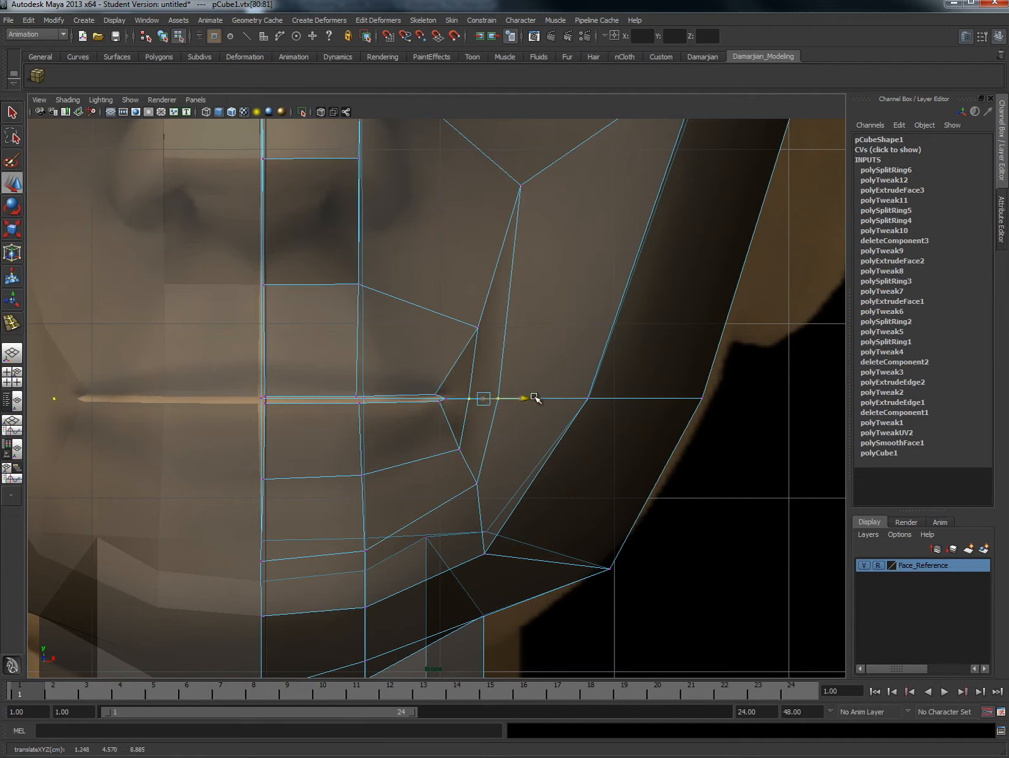
{"action": "left_click_drag", "start_coordinate": [531, 397], "coordinate": [556, 399]}
{"action": "left_click_drag", "start_coordinate": [631, 400], "coordinate": [649, 400]}
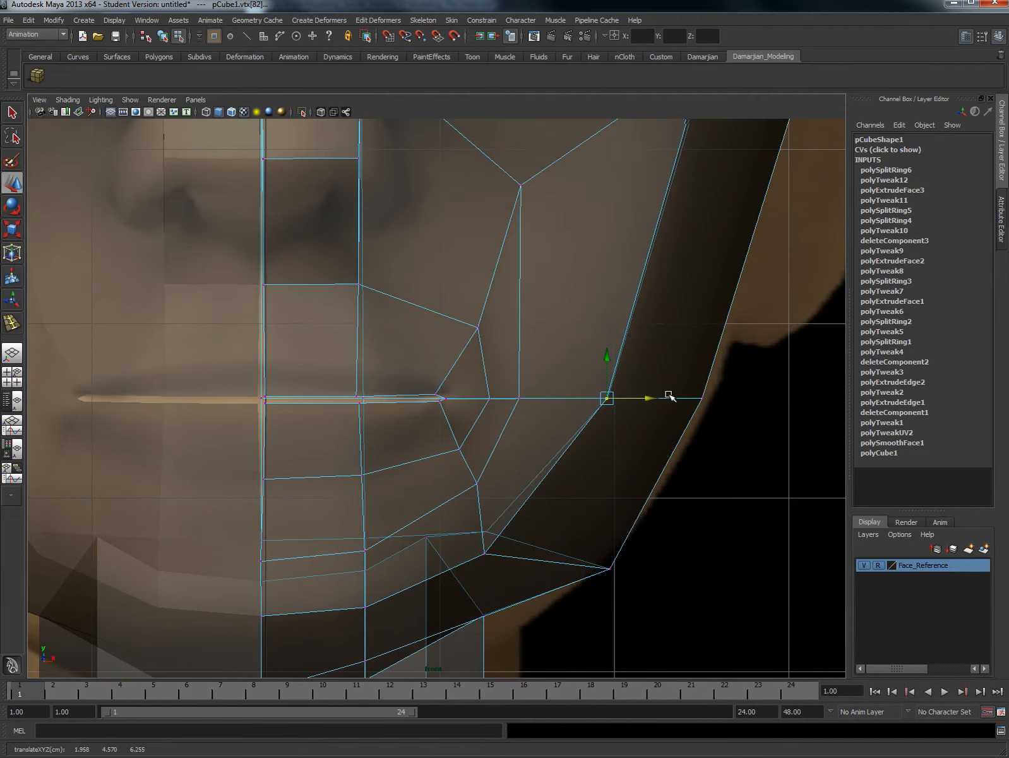
{"action": "left_click", "coordinate": [703, 399]}
{"action": "left_click_drag", "start_coordinate": [744, 400], "coordinate": [750, 399]}
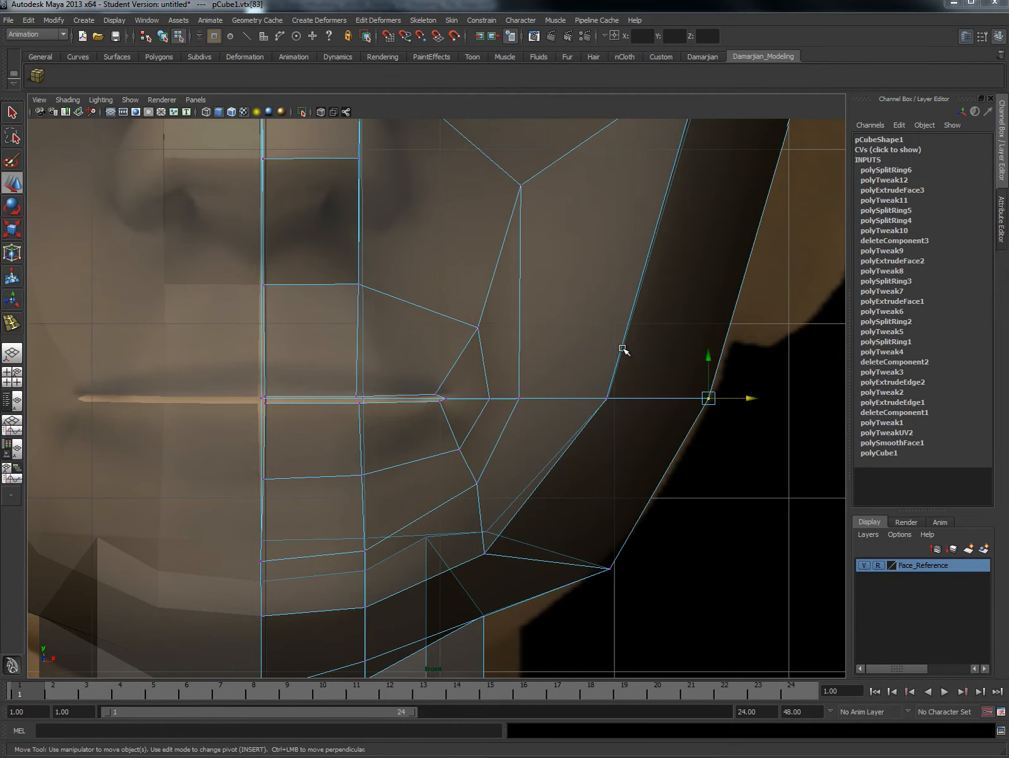
Step: In the perspective view, extrude the nose's side face outward to form the nostril wing
{"action": "scroll", "coordinate": [568, 331], "scroll_direction": "down", "scroll_amount": 5}
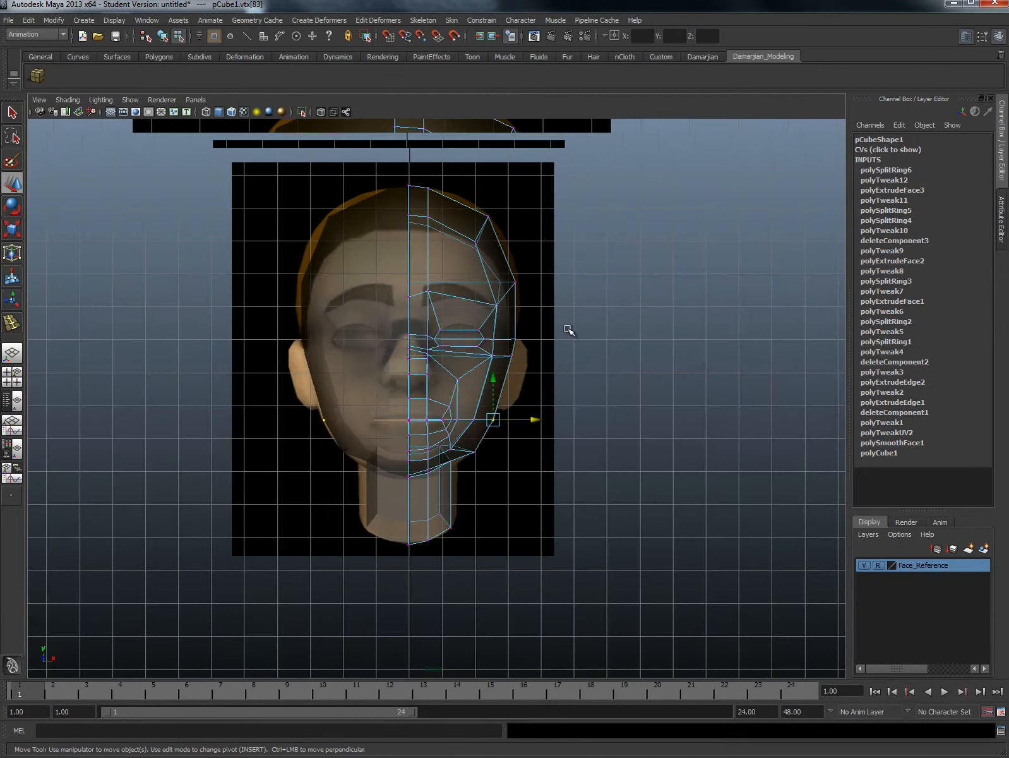
{"action": "scroll", "coordinate": [511, 315], "scroll_direction": "up", "scroll_amount": 2}
{"action": "key", "text": "space"}
{"action": "left_click_drag", "start_coordinate": [512, 316], "coordinate": [444, 383]}
{"action": "scroll", "coordinate": [504, 341], "scroll_direction": "up", "scroll_amount": 2}
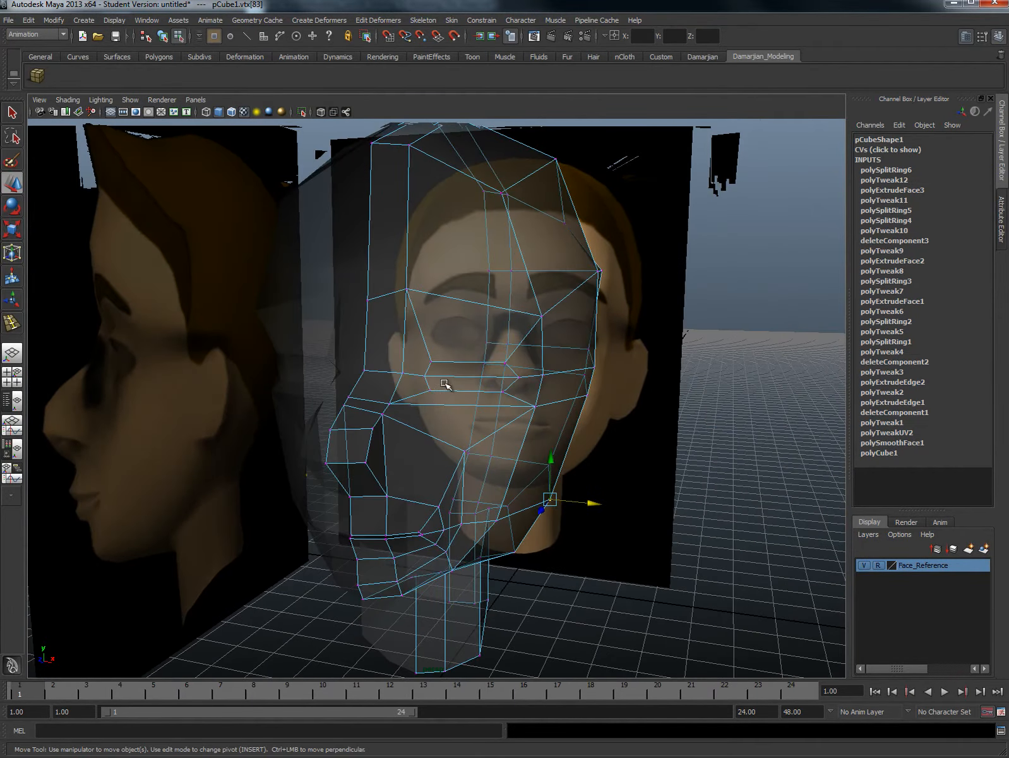
{"action": "middle_click_drag", "start_coordinate": [407, 403], "coordinate": [466, 374], "text": "alt"}
{"action": "left_click_drag", "start_coordinate": [466, 373], "coordinate": [444, 379], "text": "alt"}
{"action": "right_click_drag", "start_coordinate": [386, 400], "coordinate": [385, 425]}
{"action": "left_click", "coordinate": [385, 403]}
{"action": "right_click", "coordinate": [386, 402], "text": "shift"}
{"action": "left_click", "coordinate": [387, 428]}
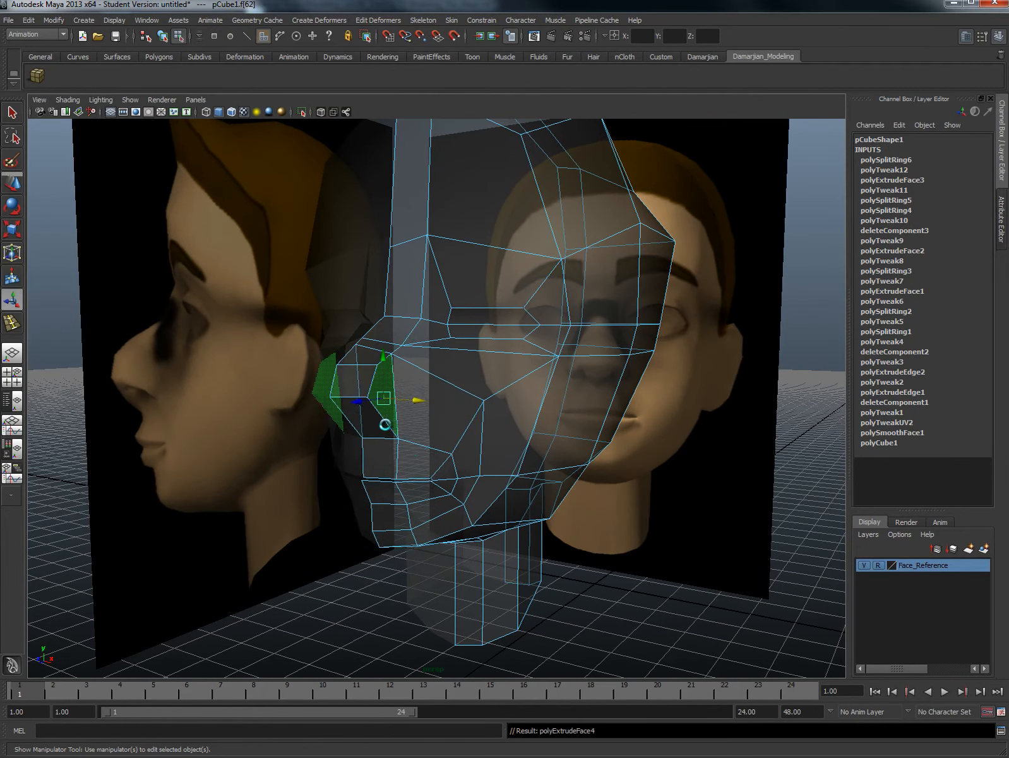
{"action": "left_click_drag", "start_coordinate": [392, 417], "coordinate": [359, 430]}
Step: Move the nose tip's side vertices inward and forward from below to taper the tip
{"action": "key", "text": "r"}
{"action": "left_click_drag", "start_coordinate": [360, 430], "coordinate": [403, 431], "text": "alt"}
{"action": "right_click_drag", "start_coordinate": [403, 430], "coordinate": [365, 420], "text": "alt"}
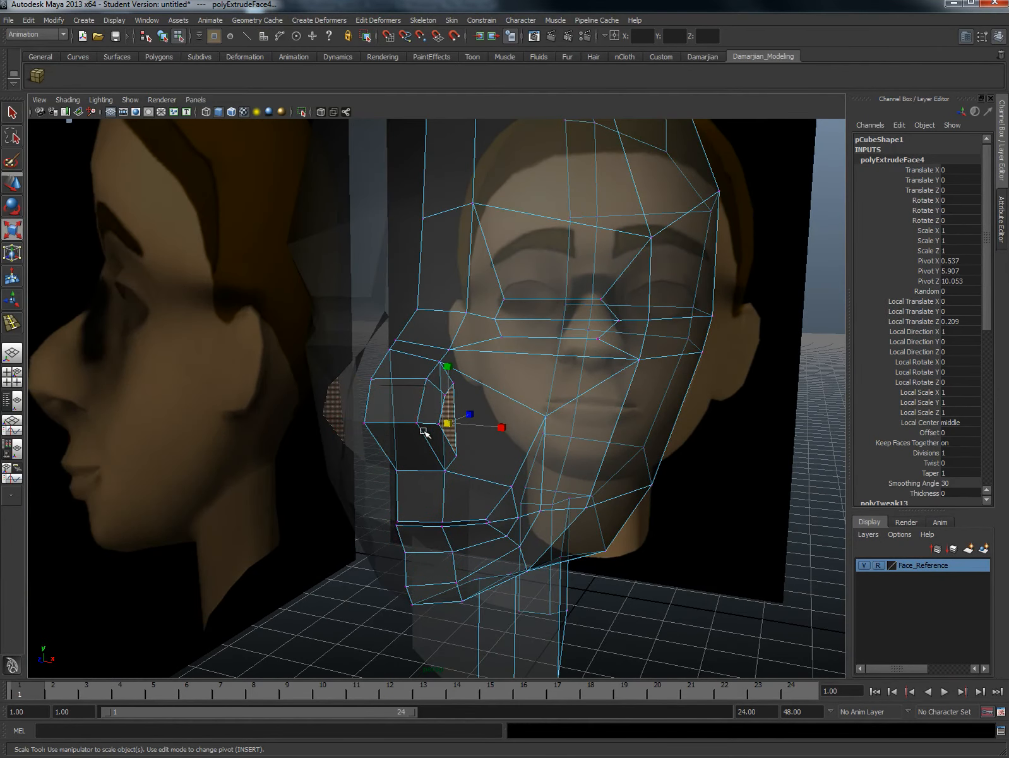
{"action": "left_click", "coordinate": [424, 431]}
{"action": "left_click_drag", "start_coordinate": [424, 431], "coordinate": [503, 442], "text": "alt"}
{"action": "key", "text": "w"}
{"action": "left_click_drag", "start_coordinate": [569, 394], "coordinate": [544, 383]}
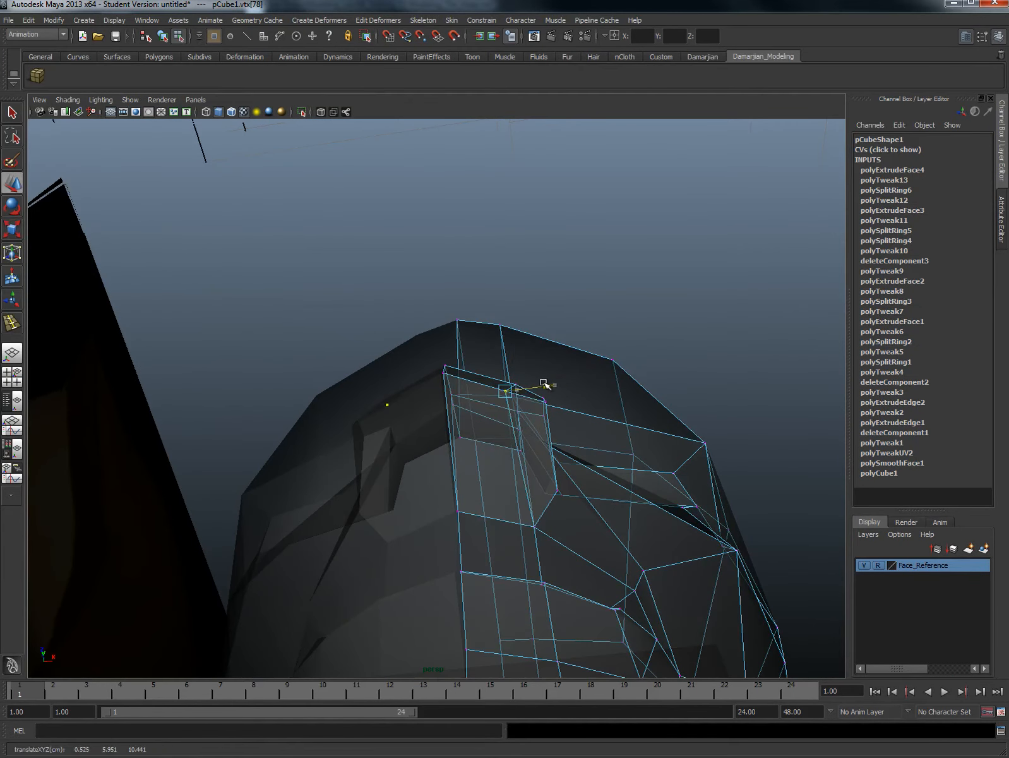
{"action": "left_click_drag", "start_coordinate": [484, 357], "coordinate": [485, 349]}
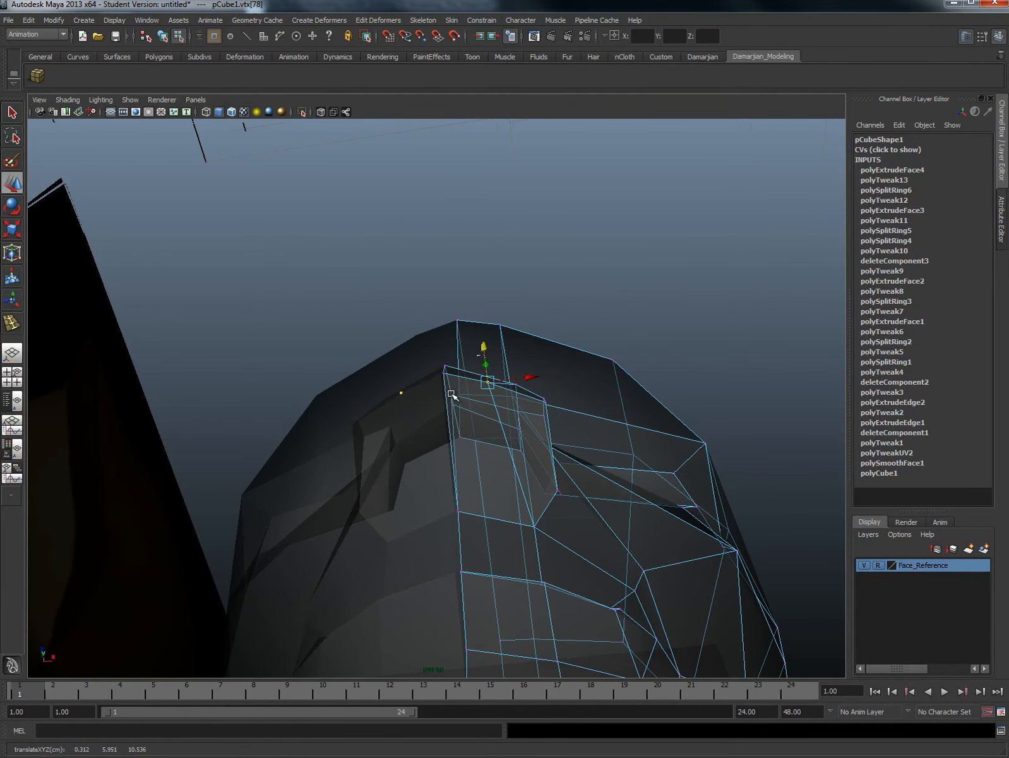
{"action": "left_click_drag", "start_coordinate": [525, 406], "coordinate": [566, 460], "text": "alt"}
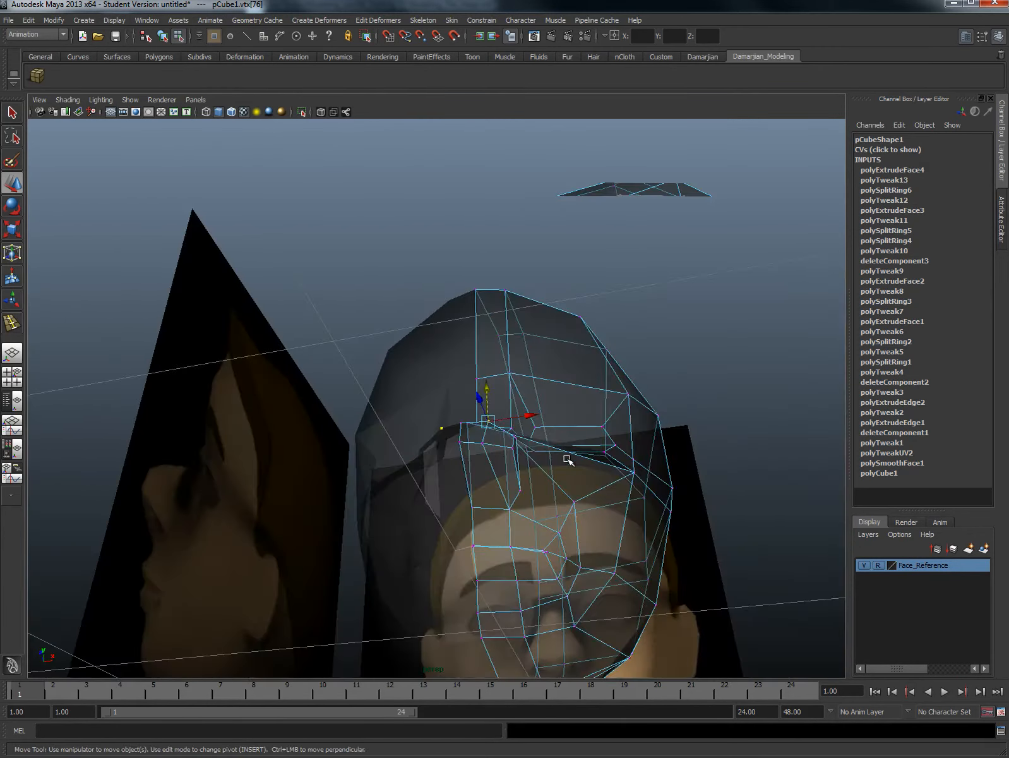
Step: Insert a vertical edge loop through the middle of the eye on the half head in the front view
{"action": "left_click_drag", "start_coordinate": [540, 505], "coordinate": [622, 410]}
{"action": "scroll", "coordinate": [453, 517], "scroll_direction": "up", "scroll_amount": 4}
{"action": "left_click", "coordinate": [573, 455]}
{"action": "right_click_drag", "start_coordinate": [622, 409], "coordinate": [659, 393]}
{"action": "left_click_drag", "start_coordinate": [659, 393], "coordinate": [619, 394], "text": "alt"}
{"action": "left_click", "coordinate": [582, 294]}
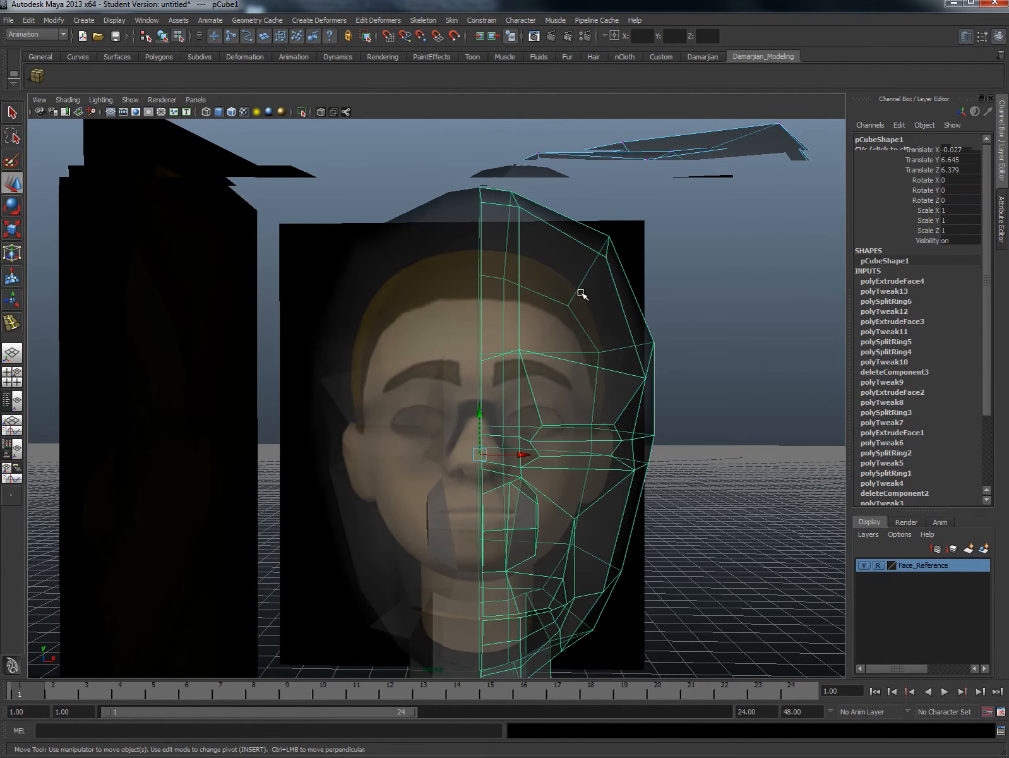
{"action": "key", "text": "space"}
{"action": "left_click_drag", "start_coordinate": [562, 488], "coordinate": [564, 513]}
{"action": "scroll", "coordinate": [500, 372], "scroll_direction": "up", "scroll_amount": 4}
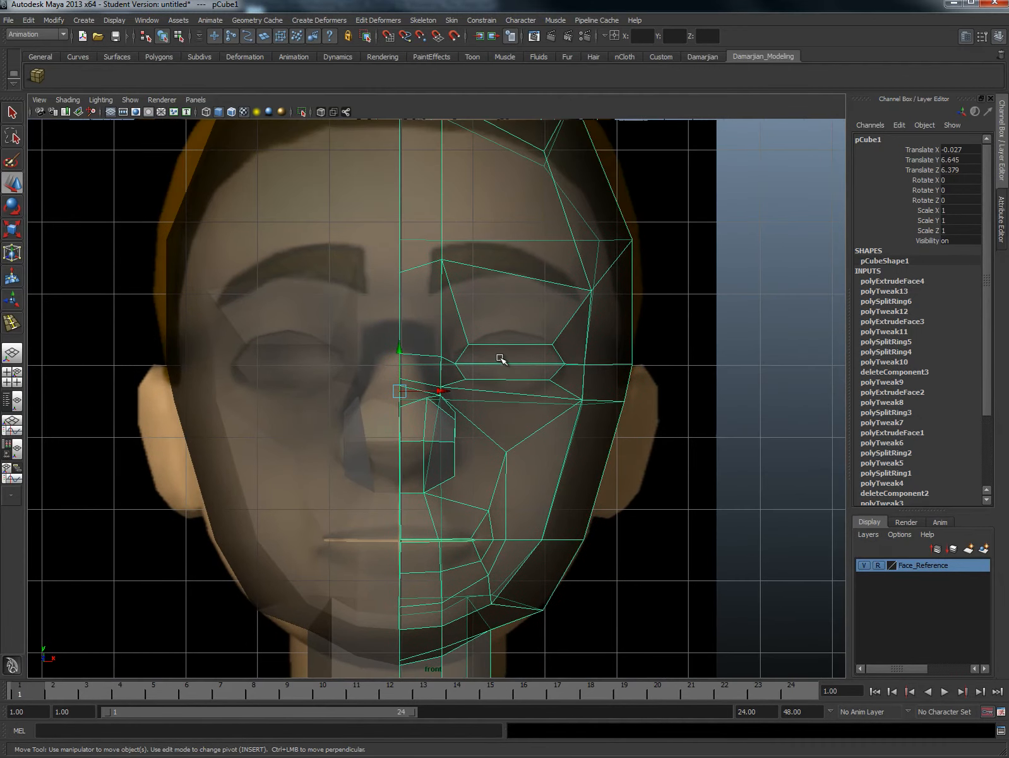
{"action": "right_click_drag", "start_coordinate": [500, 358], "coordinate": [450, 376], "text": "shift"}
{"action": "left_click_drag", "start_coordinate": [513, 346], "coordinate": [516, 352]}
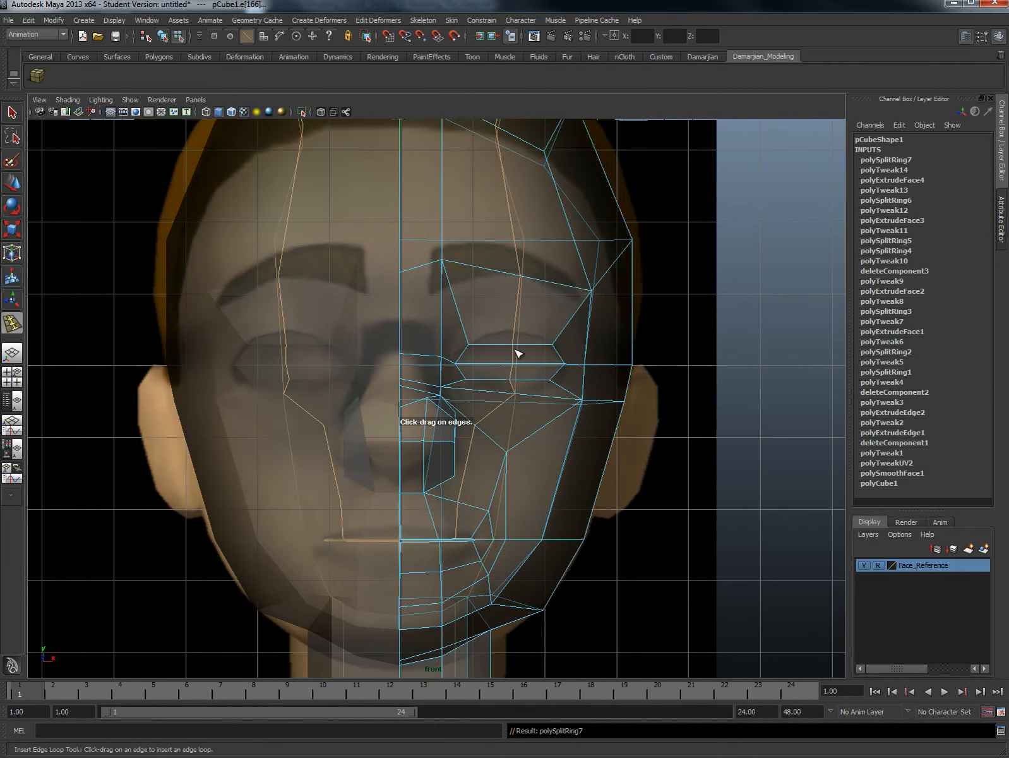
{"action": "middle_click_drag", "start_coordinate": [516, 352], "coordinate": [513, 425], "text": "alt"}
{"action": "key", "text": "w"}
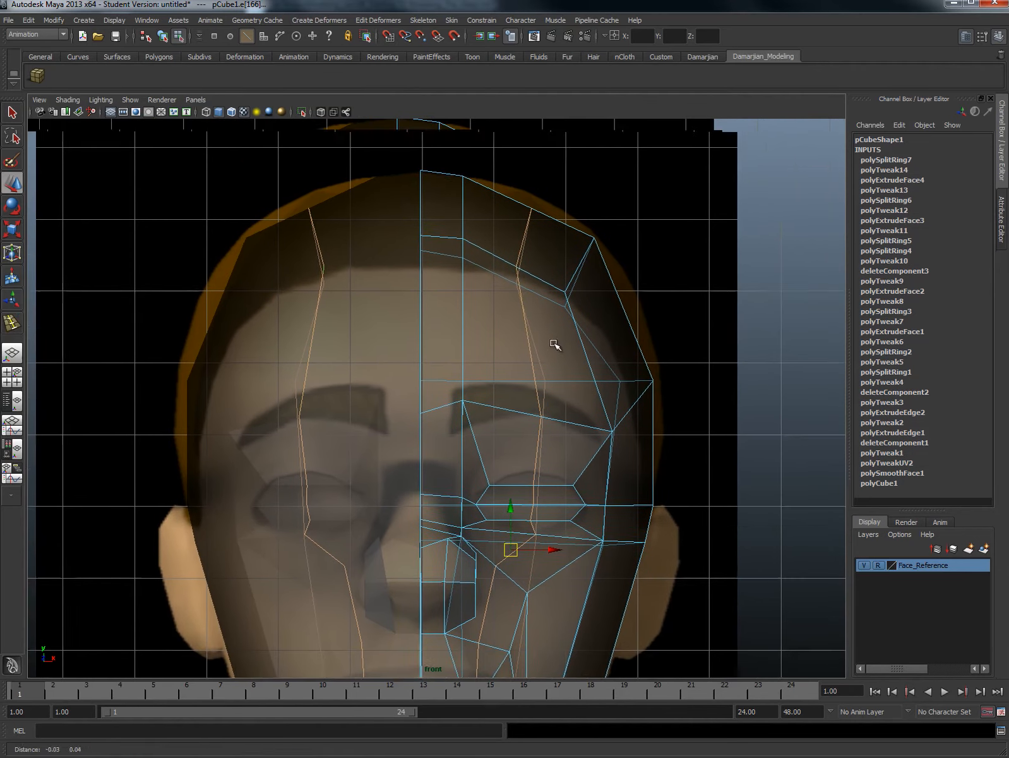
Step: In the front view, move the new loop's crown and forehead vertices outward to round the skull toward the reference outline
{"action": "right_click_drag", "start_coordinate": [514, 299], "coordinate": [462, 300]}
{"action": "left_click", "coordinate": [545, 242]}
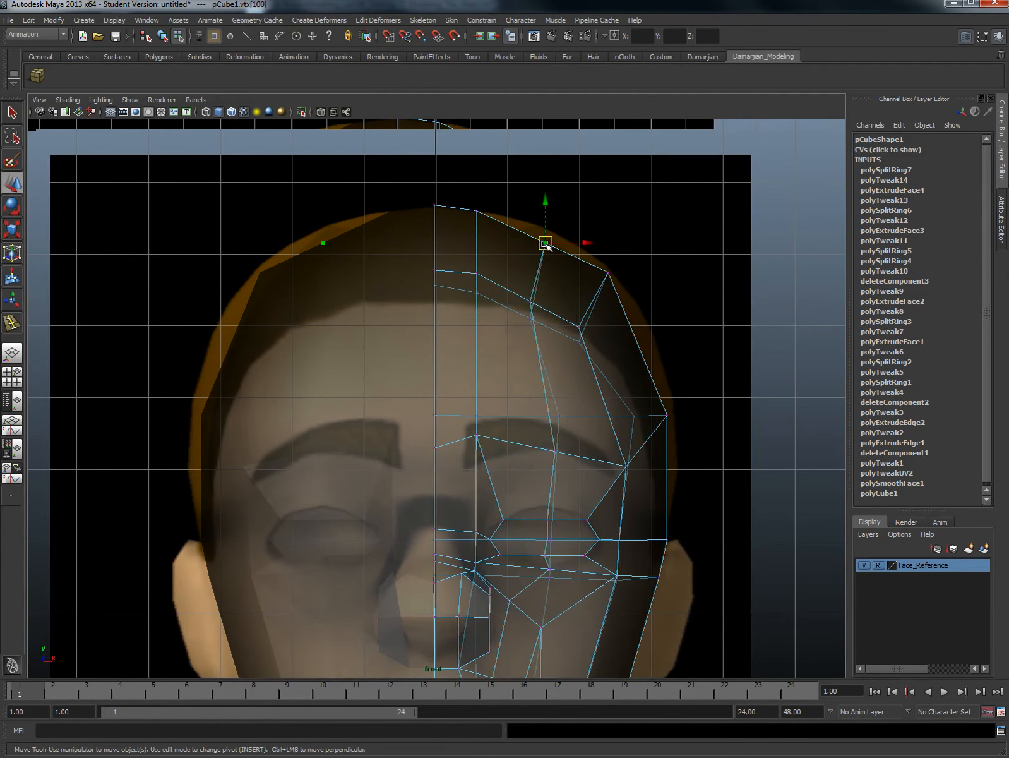
{"action": "left_click_drag", "start_coordinate": [544, 242], "coordinate": [549, 233]}
{"action": "left_click", "coordinate": [532, 305]}
{"action": "left_click_drag", "start_coordinate": [537, 311], "coordinate": [546, 319]}
{"action": "left_click_drag", "start_coordinate": [536, 308], "coordinate": [538, 300]}
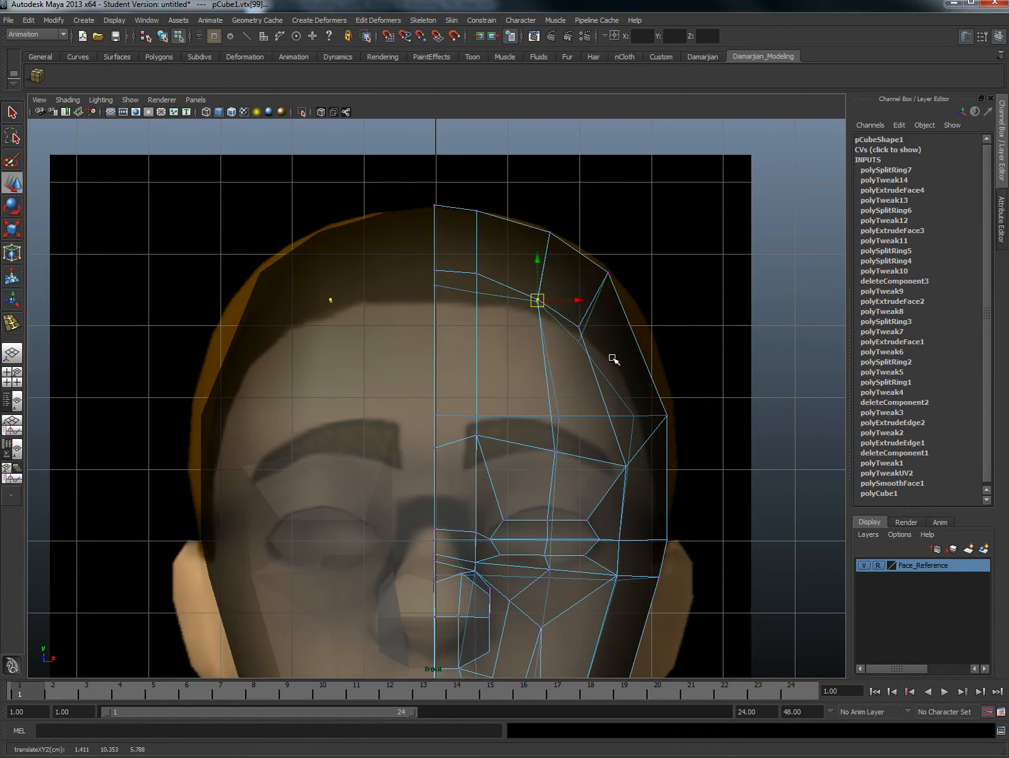
{"action": "left_click_drag", "start_coordinate": [614, 360], "coordinate": [602, 336]}
Step: Raise the loop's brow and upper-eyelid vertices and lower its lower-eyelid vertex to match the reference eye shape
{"action": "left_click", "coordinate": [553, 450]}
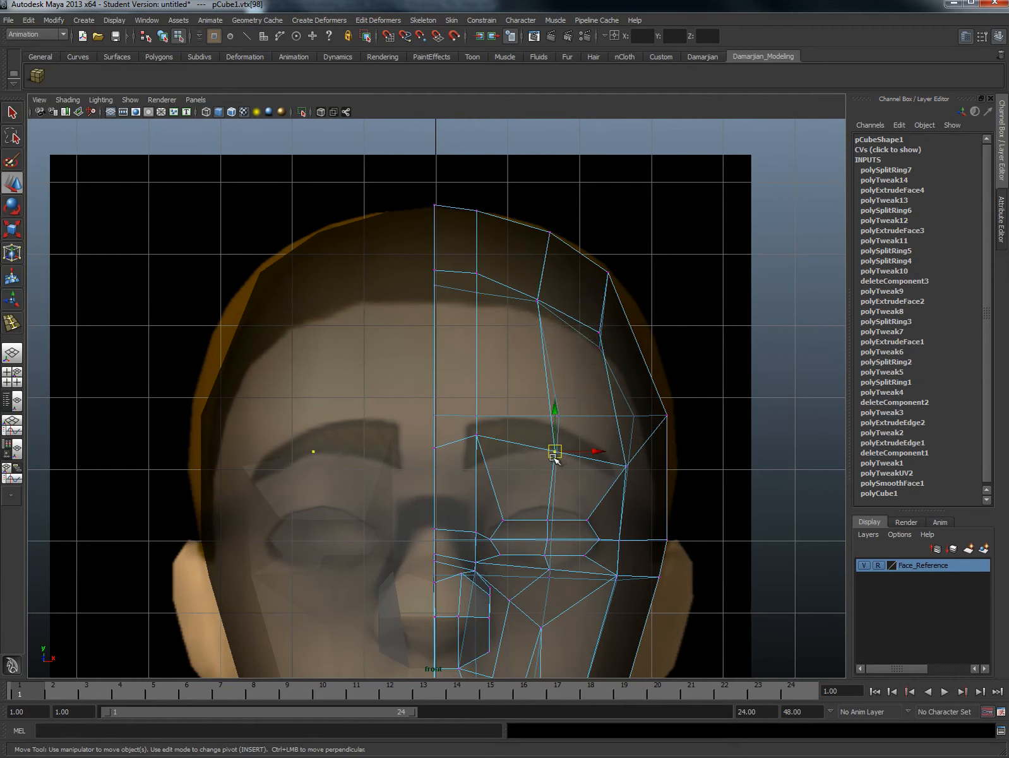
{"action": "left_click_drag", "start_coordinate": [554, 450], "coordinate": [550, 440]}
{"action": "middle_click_drag", "start_coordinate": [567, 515], "coordinate": [530, 474], "text": "alt"}
{"action": "scroll", "coordinate": [538, 517], "scroll_direction": "up", "scroll_amount": 2}
{"action": "left_click_drag", "start_coordinate": [514, 485], "coordinate": [540, 501]}
{"action": "left_click_drag", "start_coordinate": [529, 456], "coordinate": [528, 440]}
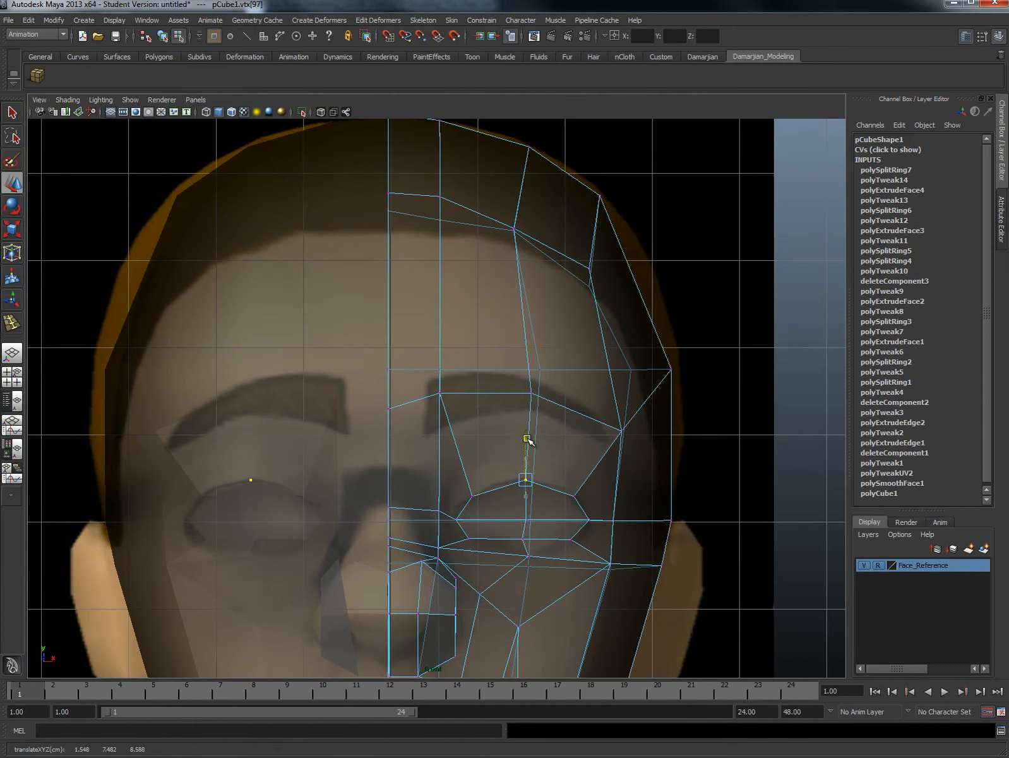
{"action": "left_click", "coordinate": [525, 537]}
{"action": "left_click_drag", "start_coordinate": [525, 537], "coordinate": [532, 552]}
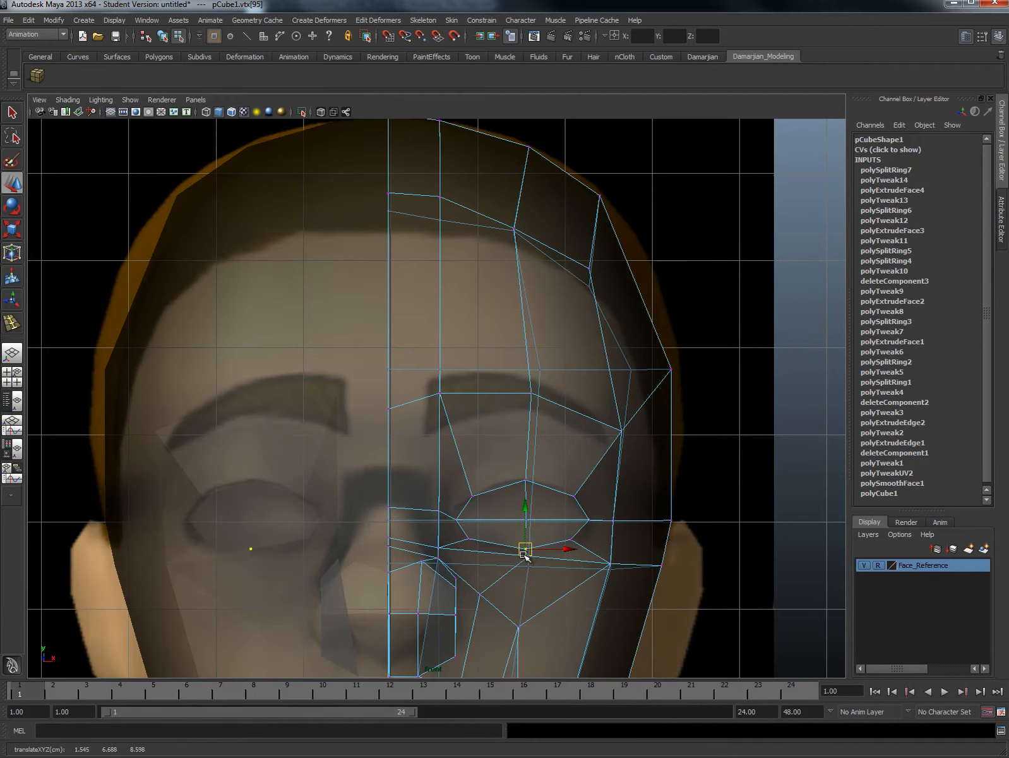
Step: Shift the inner cheek and upper-lip vertices outward to even out the spacing between the nose, mouth and cheek
{"action": "middle_click_drag", "start_coordinate": [525, 554], "coordinate": [500, 541], "text": "alt"}
{"action": "left_click", "coordinate": [501, 550]}
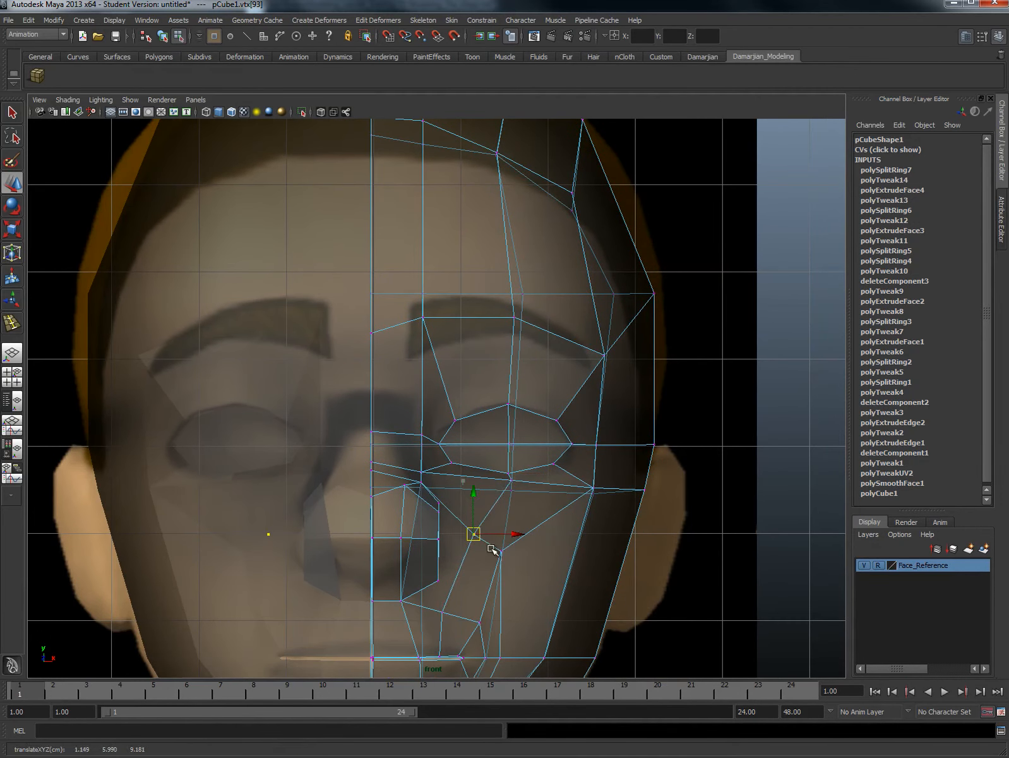
{"action": "left_click_drag", "start_coordinate": [500, 550], "coordinate": [513, 569]}
{"action": "left_click", "coordinate": [475, 533]}
{"action": "left_click_drag", "start_coordinate": [475, 533], "coordinate": [482, 531]}
{"action": "middle_click_drag", "start_coordinate": [504, 541], "coordinate": [529, 483], "text": "alt"}
{"action": "left_click_drag", "start_coordinate": [464, 550], "coordinate": [475, 546]}
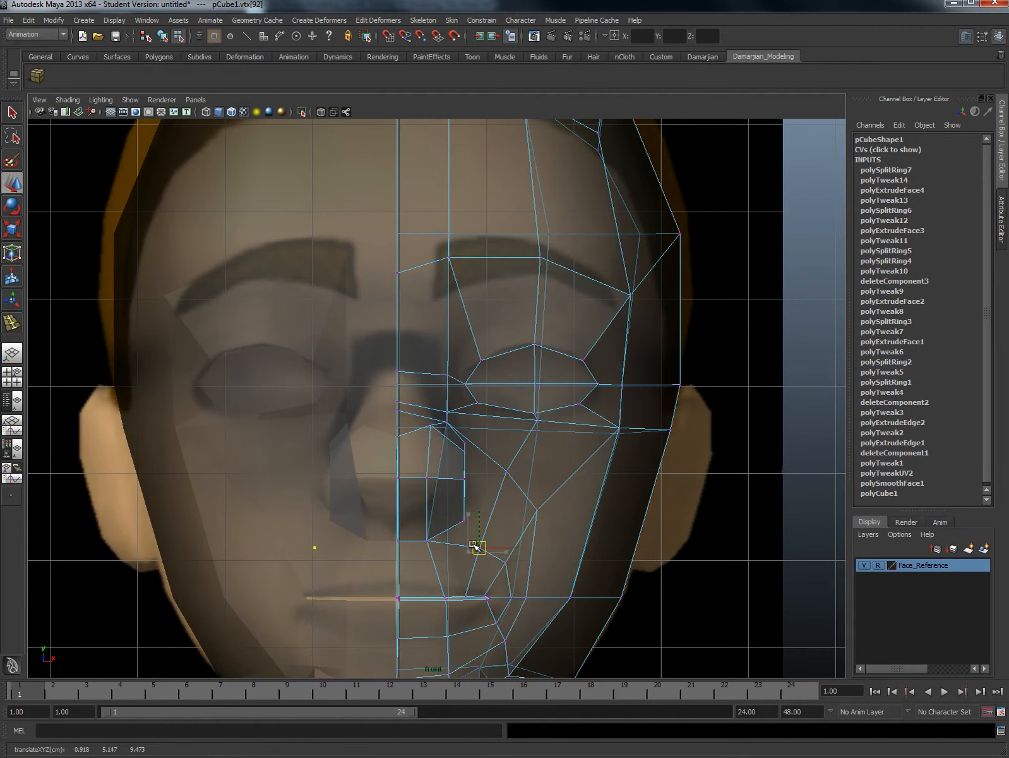
Step: Move the lower jaw vertices and the neck's outer base vertex outward to the reference jaw and neck outline
{"action": "middle_click_drag", "start_coordinate": [511, 625], "coordinate": [502, 495], "text": "alt"}
{"action": "scroll", "coordinate": [504, 515], "scroll_direction": "up", "scroll_amount": 1}
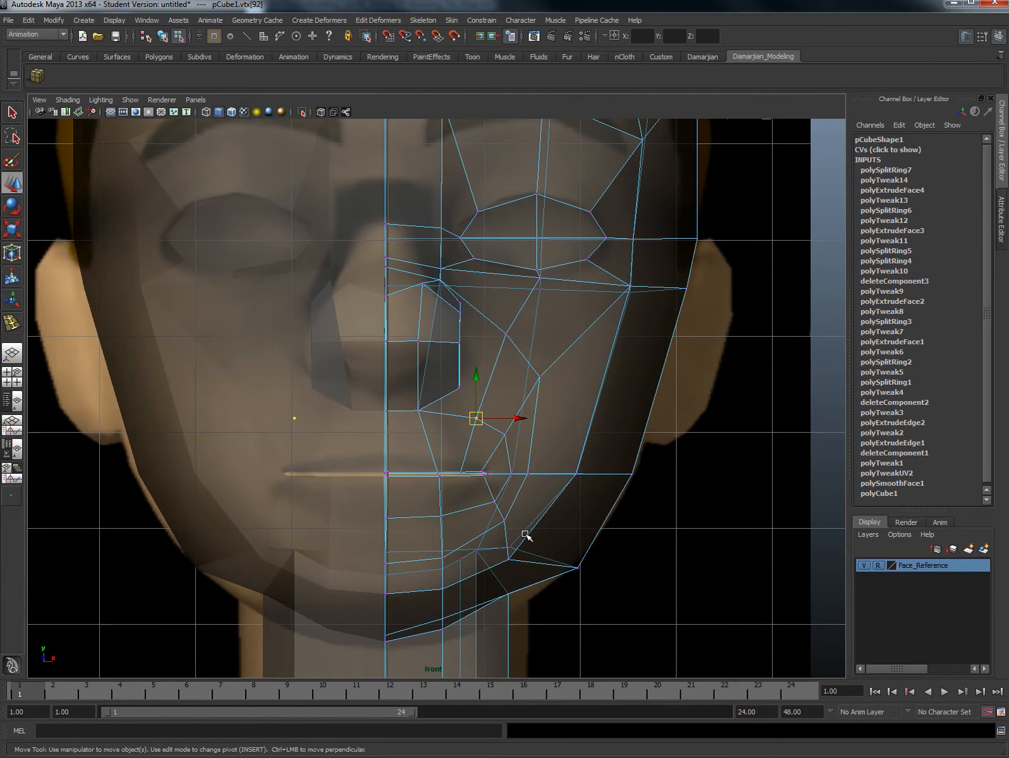
{"action": "middle_click_drag", "start_coordinate": [609, 493], "coordinate": [554, 545], "text": "alt"}
{"action": "left_click_drag", "start_coordinate": [498, 579], "coordinate": [553, 579]}
{"action": "left_click", "coordinate": [564, 588]}
{"action": "left_click", "coordinate": [495, 613]}
{"action": "left_click_drag", "start_coordinate": [496, 613], "coordinate": [496, 628]}
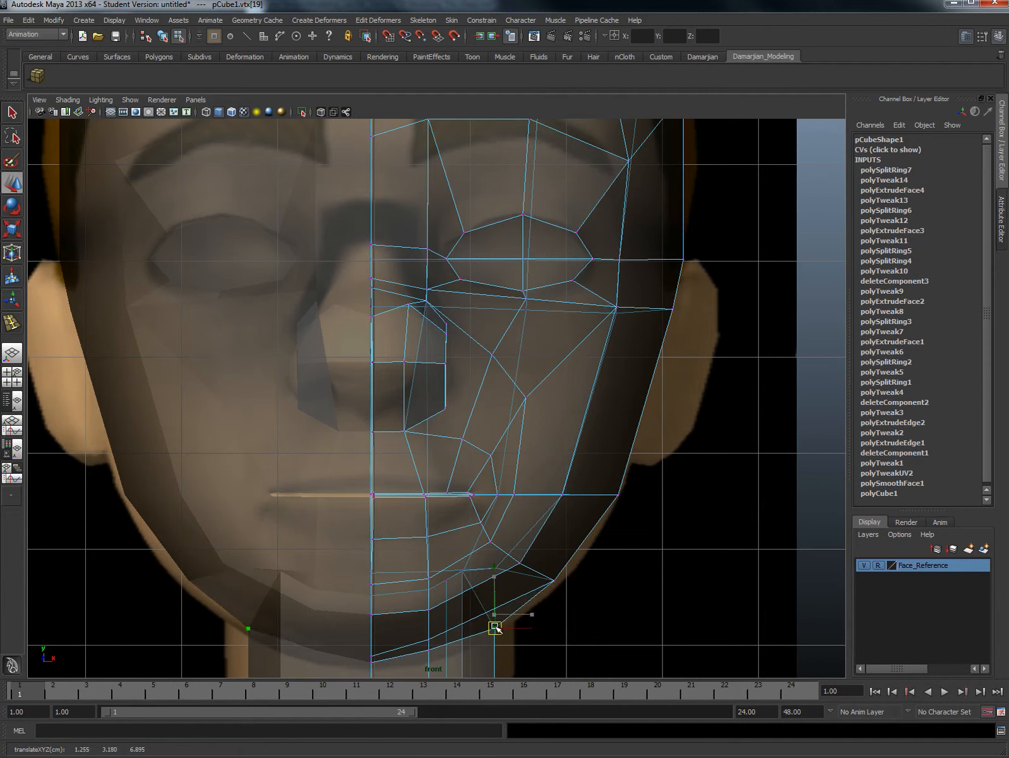
{"action": "middle_click_drag", "start_coordinate": [507, 610], "coordinate": [515, 544], "text": "alt"}
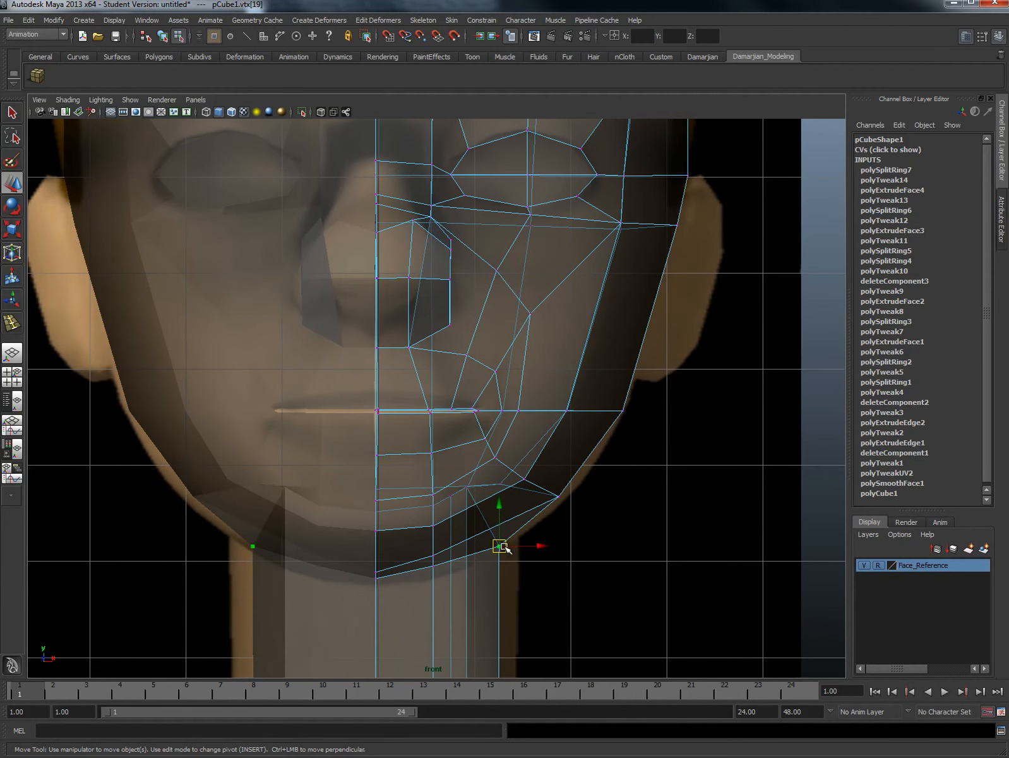
{"action": "left_click_drag", "start_coordinate": [504, 547], "coordinate": [522, 541]}
{"action": "middle_click_drag", "start_coordinate": [528, 556], "coordinate": [524, 394], "text": "alt"}
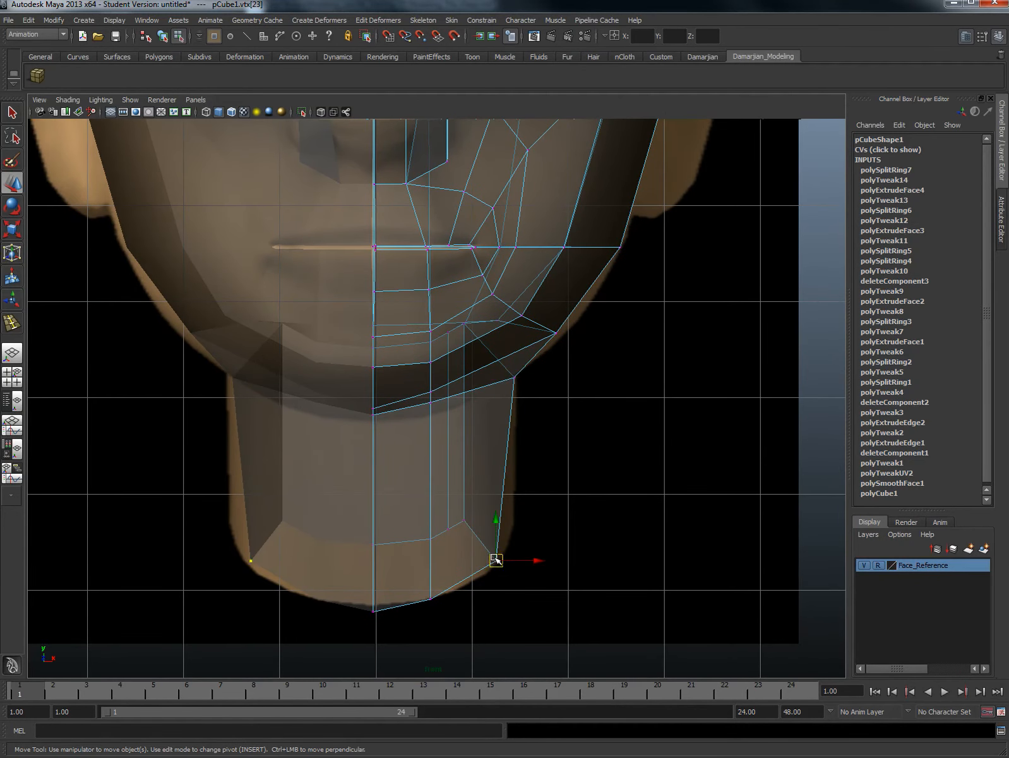
{"action": "left_click_drag", "start_coordinate": [496, 560], "coordinate": [505, 474]}
Step: In the side view, nudge the eye loop's brow vertex forward and down along the reference brow
{"action": "key", "text": "space"}
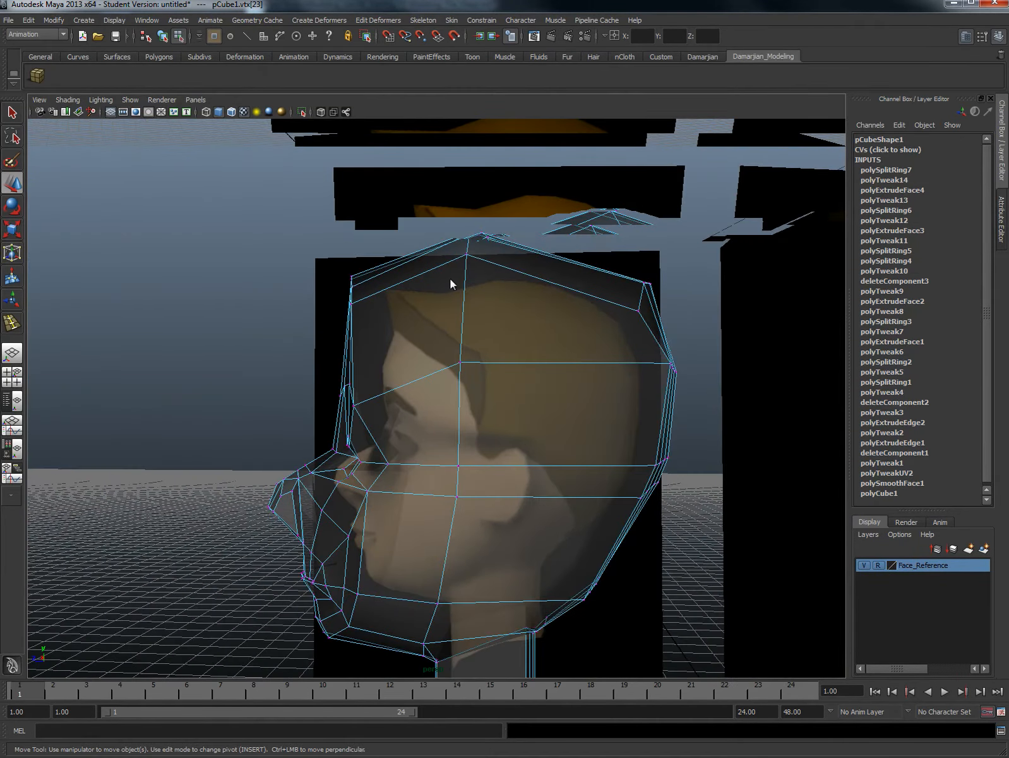
{"action": "key", "text": "space"}
{"action": "left_click_drag", "start_coordinate": [540, 410], "coordinate": [589, 409]}
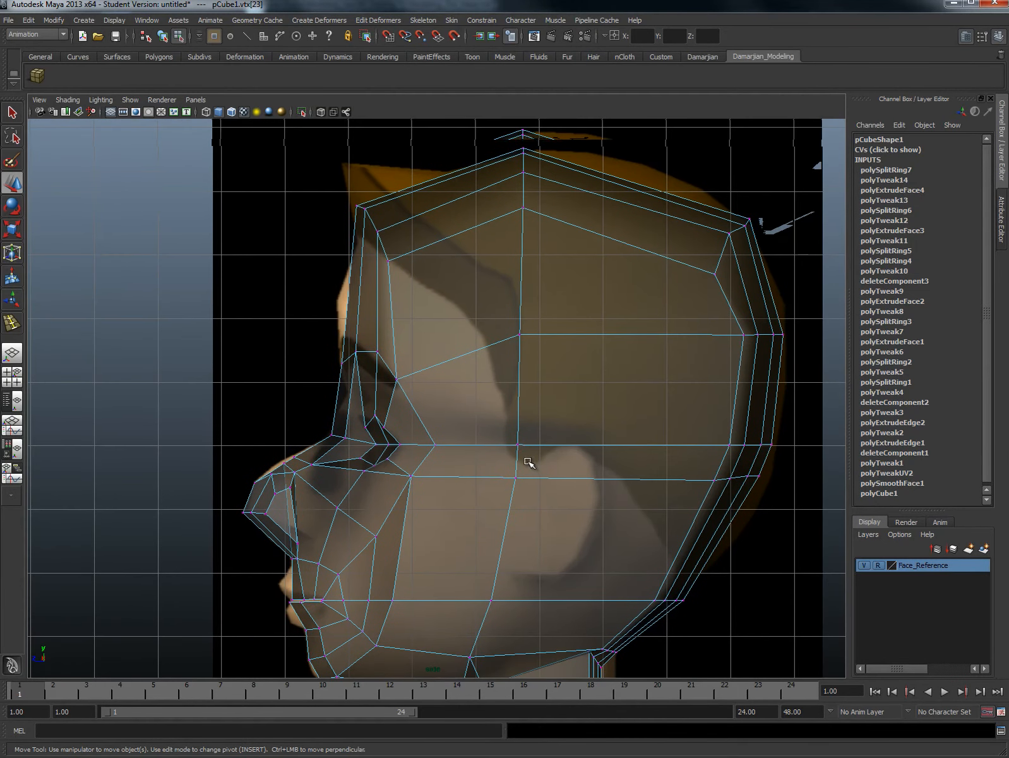
{"action": "middle_click_drag", "start_coordinate": [478, 503], "coordinate": [482, 502], "text": "alt"}
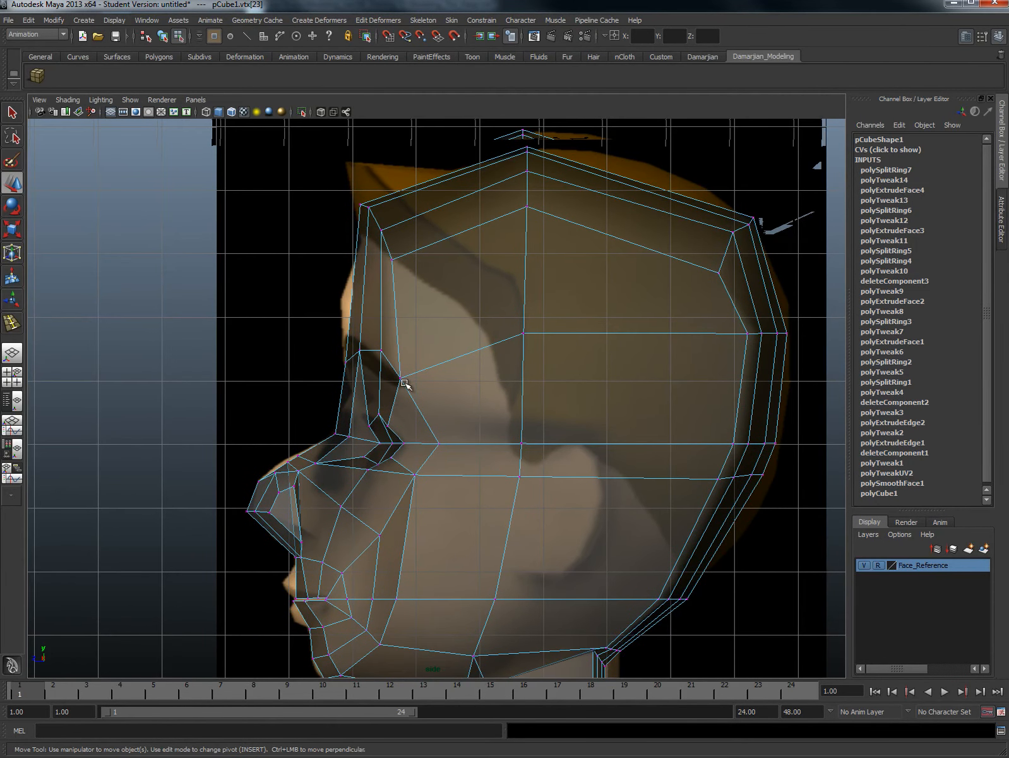
{"action": "left_click_drag", "start_coordinate": [390, 366], "coordinate": [380, 355]}
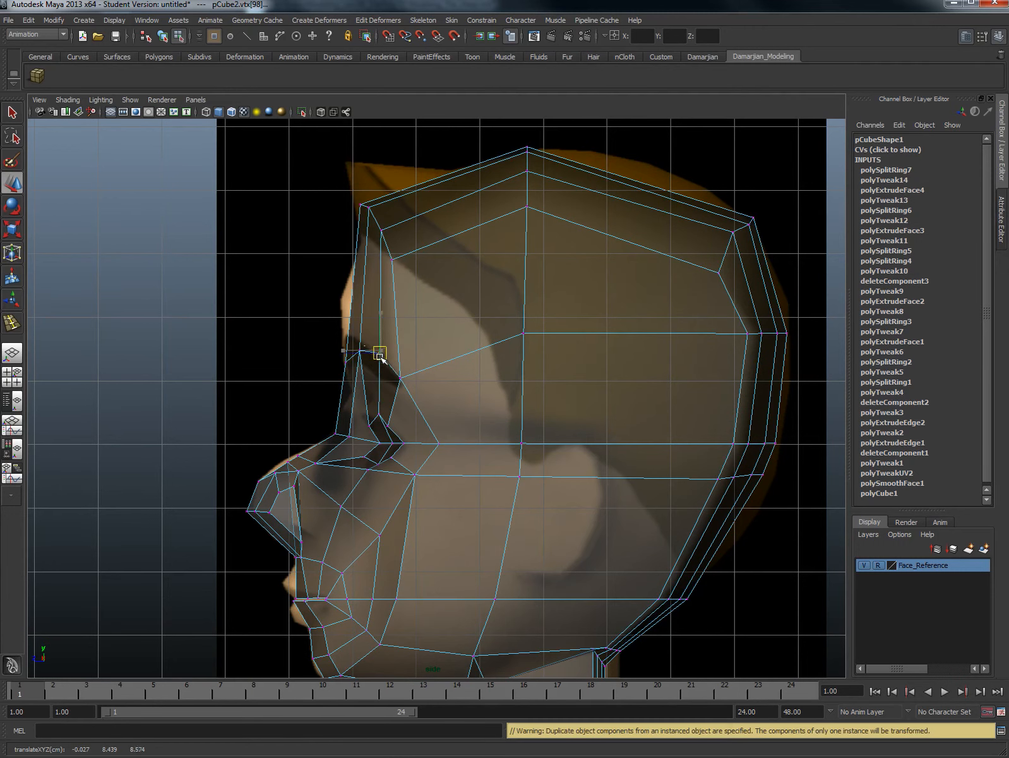
{"action": "left_click_drag", "start_coordinate": [324, 338], "coordinate": [353, 359]}
{"action": "middle_click_drag", "start_coordinate": [385, 214], "coordinate": [419, 317], "text": "alt"}
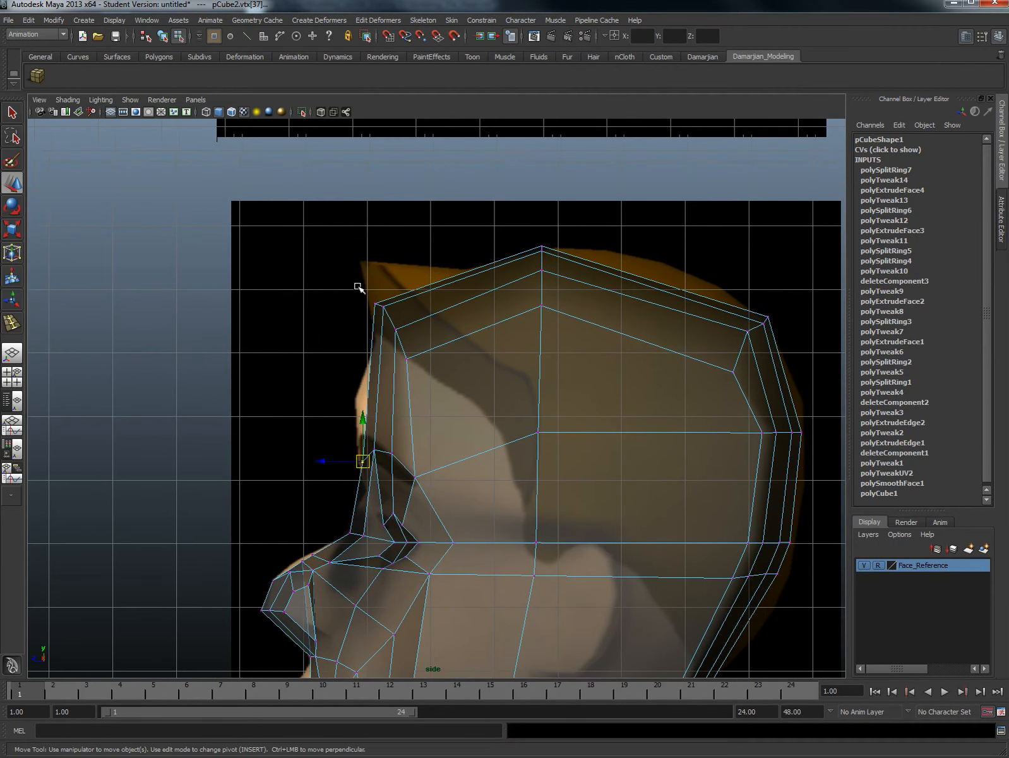
Step: Lower the front hairline vertices and shift the outer ones backward to follow the reference hairline in profile
{"action": "left_click_drag", "start_coordinate": [392, 316], "coordinate": [380, 312]}
{"action": "left_click_drag", "start_coordinate": [375, 305], "coordinate": [373, 335]}
{"action": "left_click_drag", "start_coordinate": [379, 288], "coordinate": [390, 311]}
{"action": "left_click_drag", "start_coordinate": [390, 311], "coordinate": [391, 336]}
{"action": "left_click", "coordinate": [396, 332]}
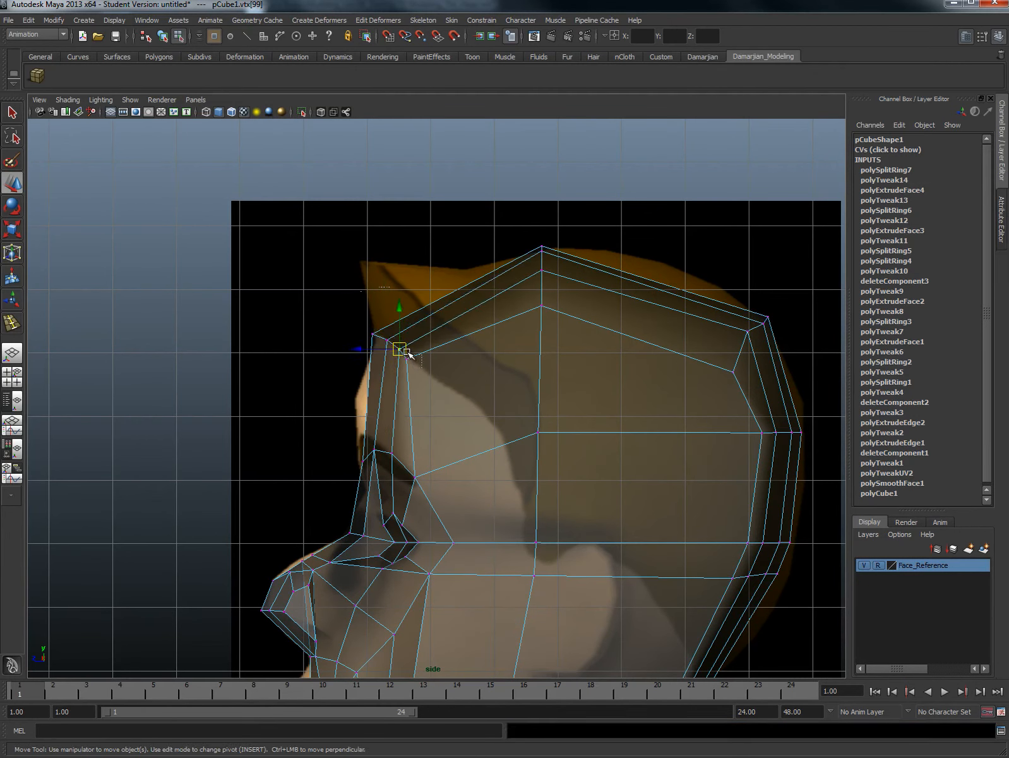
{"action": "left_click", "coordinate": [406, 357]}
{"action": "mouse_move", "coordinate": [407, 357]}
{"action": "left_mouse_down"}
{"action": "mouse_move", "coordinate": [441, 379]}
{"action": "mouse_move", "coordinate": [410, 357]}
{"action": "left_mouse_up"}
{"action": "left_click", "coordinate": [399, 349]}
{"action": "middle_click_drag", "start_coordinate": [527, 325], "coordinate": [508, 305], "text": "alt"}
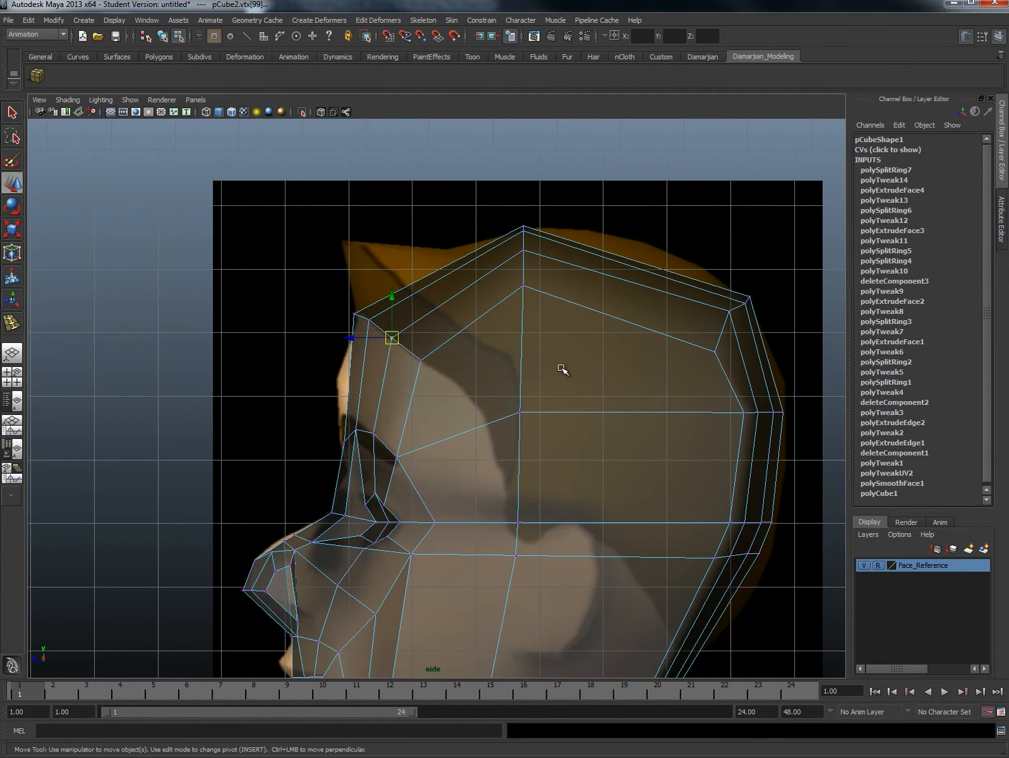
Step: Insert a vertical edge loop on the side of the head between the forehead and the middle loop
{"action": "right_click", "coordinate": [631, 384], "text": "shift"}
{"action": "right_click_drag", "start_coordinate": [633, 345], "coordinate": [576, 359]}
{"action": "left_click_drag", "start_coordinate": [460, 330], "coordinate": [466, 329]}
{"action": "key", "text": "w"}
Step: Move the new loop's crown vertices up and forward and raise its temple vertices to round the front of the skull
{"action": "right_click_drag", "start_coordinate": [446, 294], "coordinate": [406, 288]}
{"action": "mouse_move", "coordinate": [458, 260]}
{"action": "left_mouse_down"}
{"action": "mouse_move", "coordinate": [411, 311]}
{"action": "mouse_move", "coordinate": [438, 262]}
{"action": "left_mouse_up"}
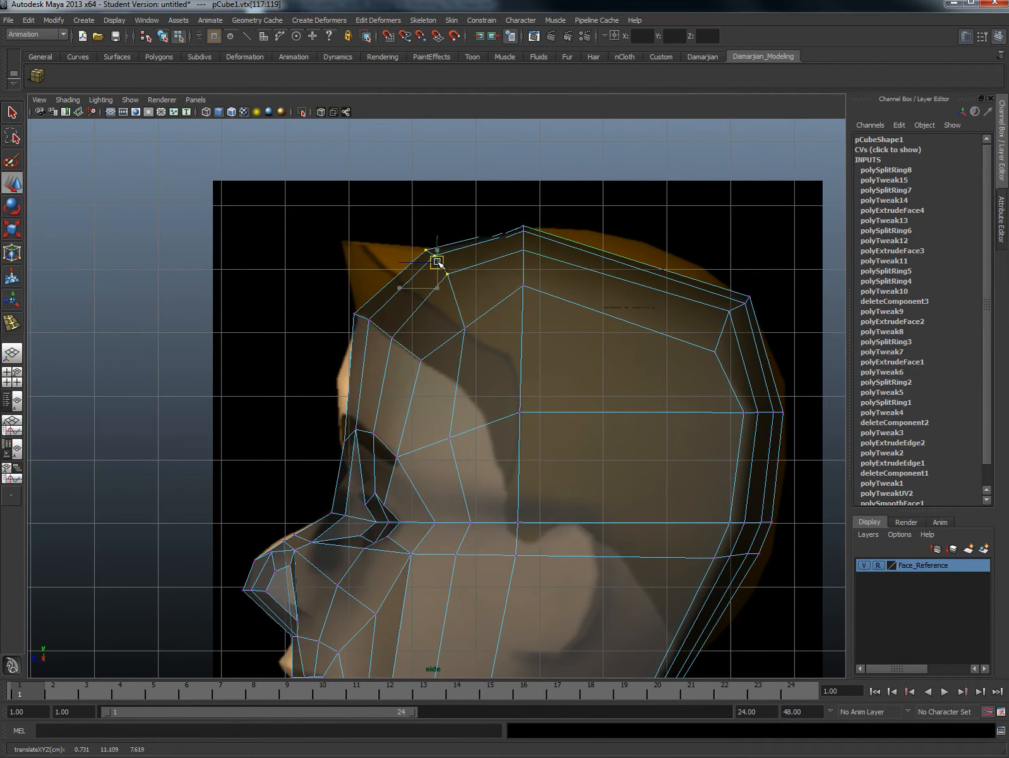
{"action": "left_click", "coordinate": [465, 328]}
{"action": "left_click_drag", "start_coordinate": [464, 329], "coordinate": [463, 316]}
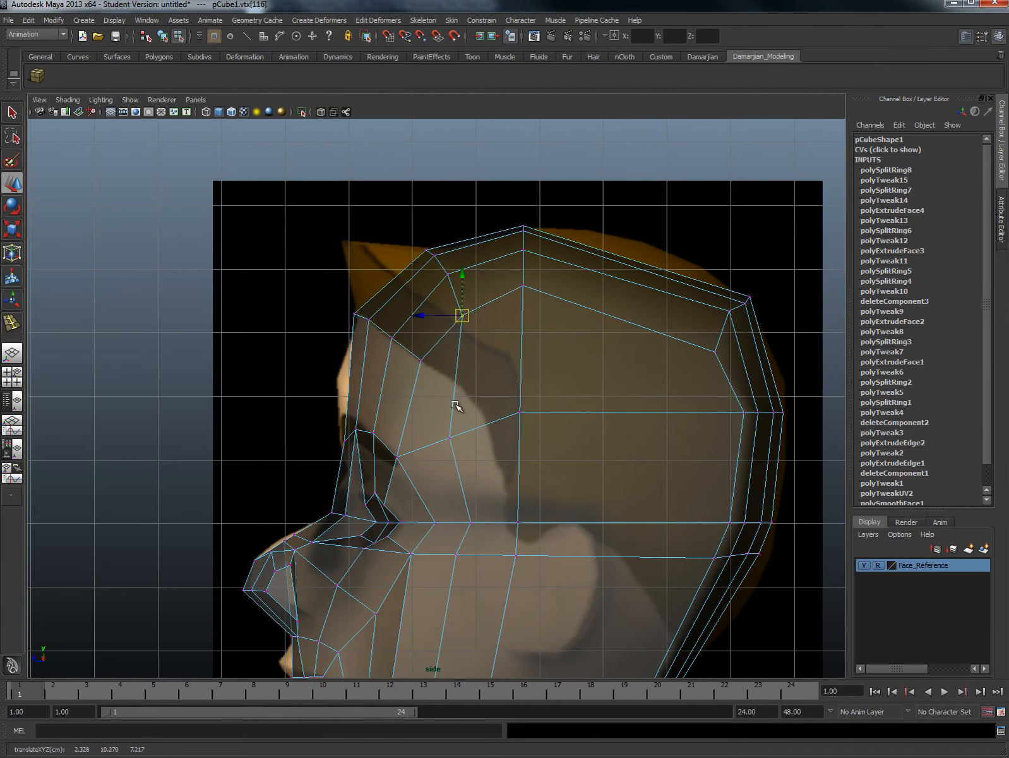
{"action": "left_click_drag", "start_coordinate": [434, 415], "coordinate": [468, 414]}
Step: Insert a vertical edge loop through the rear half of the head, behind the middle loop
{"action": "middle_click_drag", "start_coordinate": [695, 419], "coordinate": [646, 357], "text": "alt"}
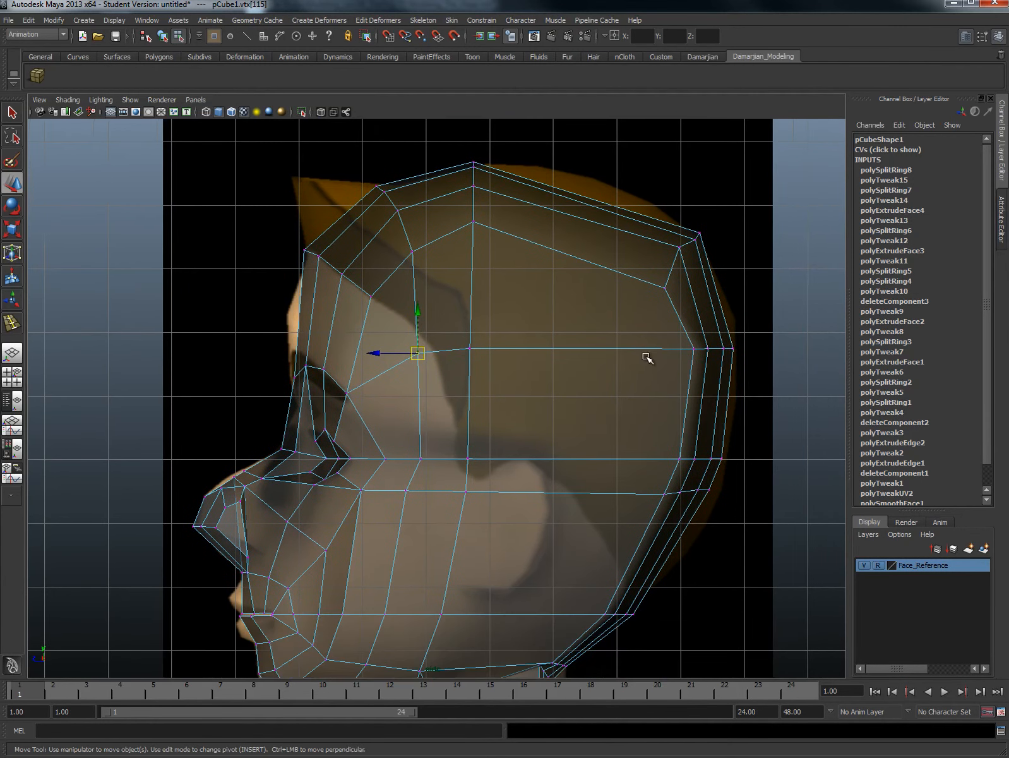
{"action": "right_click_drag", "start_coordinate": [641, 351], "coordinate": [708, 327], "text": "shift"}
{"action": "right_click_drag", "start_coordinate": [609, 360], "coordinate": [542, 375], "text": "shift"}
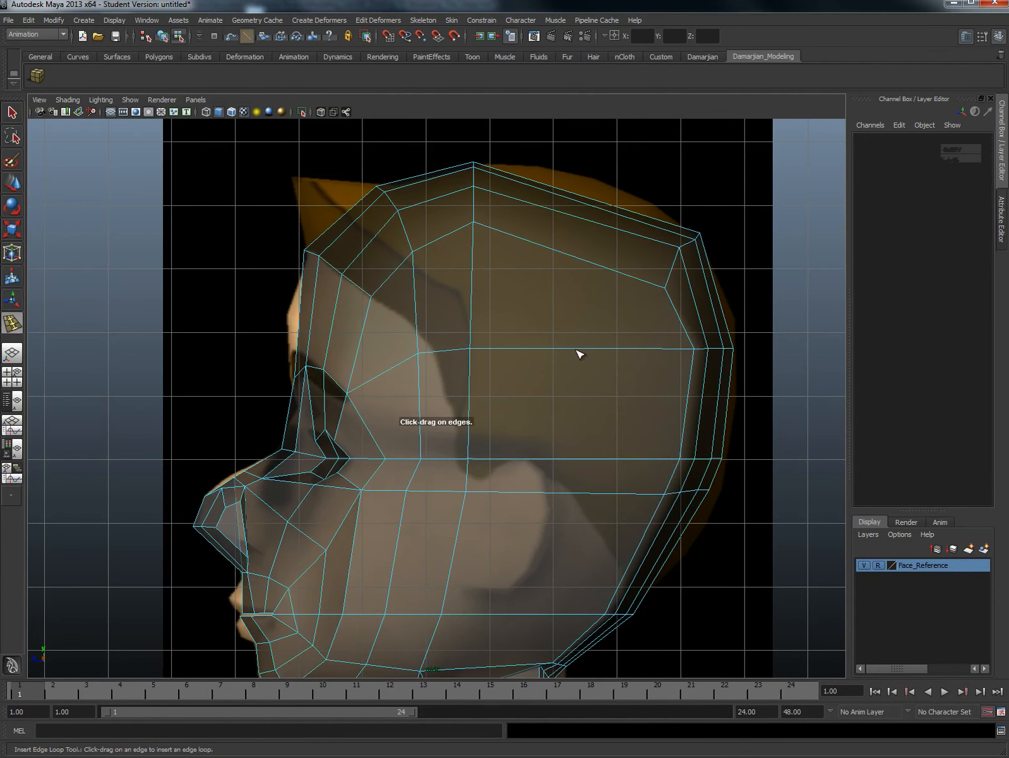
{"action": "left_click_drag", "start_coordinate": [575, 348], "coordinate": [583, 351]}
{"action": "key", "text": "w"}
Step: Raise the rear loop's crown vertices to the reference outline and adjust its vertex below the ear
{"action": "key", "text": "F9"}
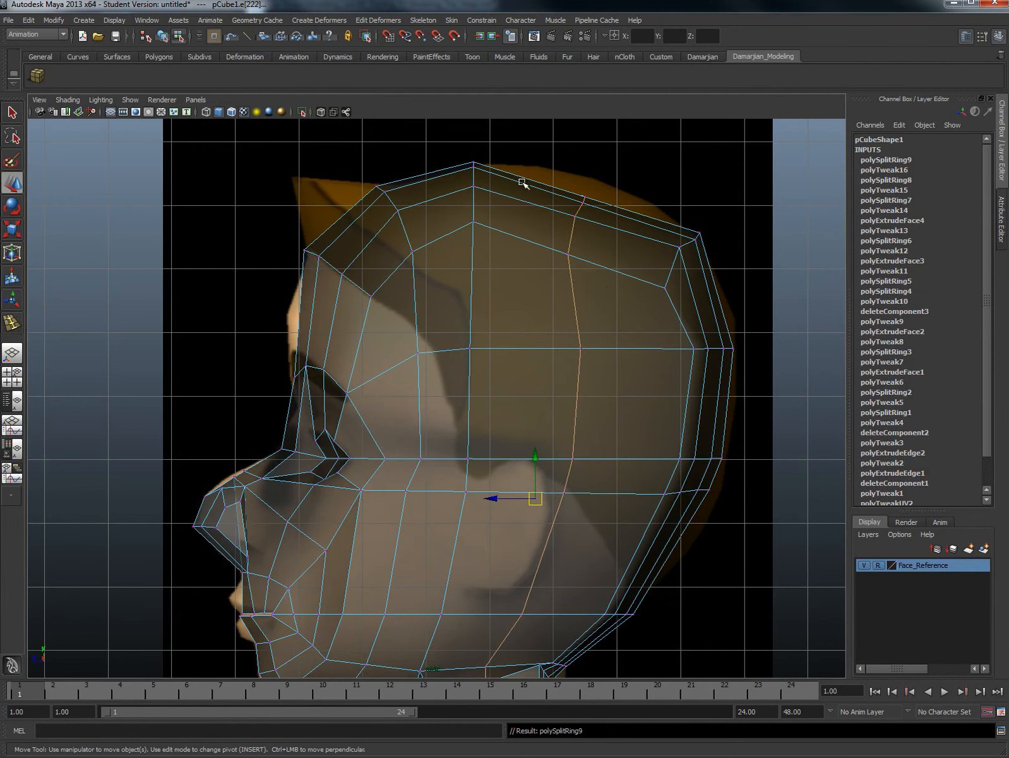
{"action": "left_click_drag", "start_coordinate": [523, 176], "coordinate": [597, 279]}
{"action": "left_click_drag", "start_coordinate": [574, 227], "coordinate": [581, 207]}
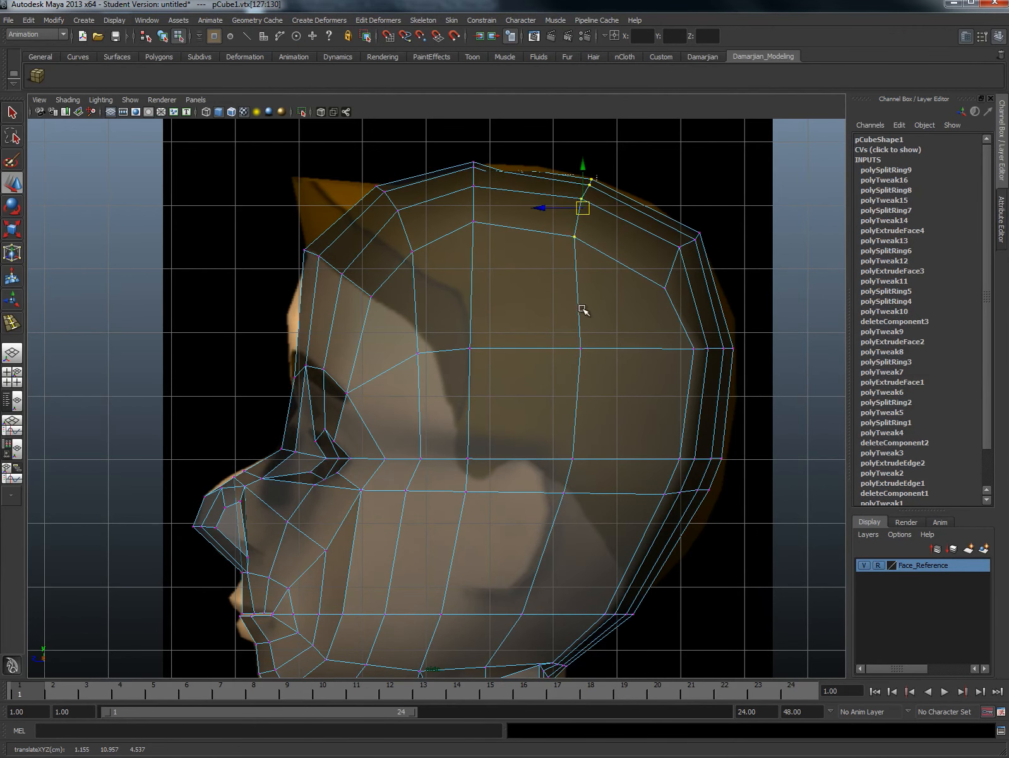
{"action": "middle_click_drag", "start_coordinate": [590, 439], "coordinate": [585, 371], "text": "alt"}
{"action": "middle_click_drag", "start_coordinate": [554, 455], "coordinate": [570, 431], "text": "alt"}
{"action": "left_click_drag", "start_coordinate": [518, 494], "coordinate": [538, 534]}
{"action": "left_click_drag", "start_coordinate": [534, 520], "coordinate": [536, 517]}
Step: Extrude the two side faces over the reference ear and scale them inward to form the ear base
{"action": "right_click_drag", "start_coordinate": [518, 449], "coordinate": [522, 480]}
{"action": "left_click", "coordinate": [523, 452]}
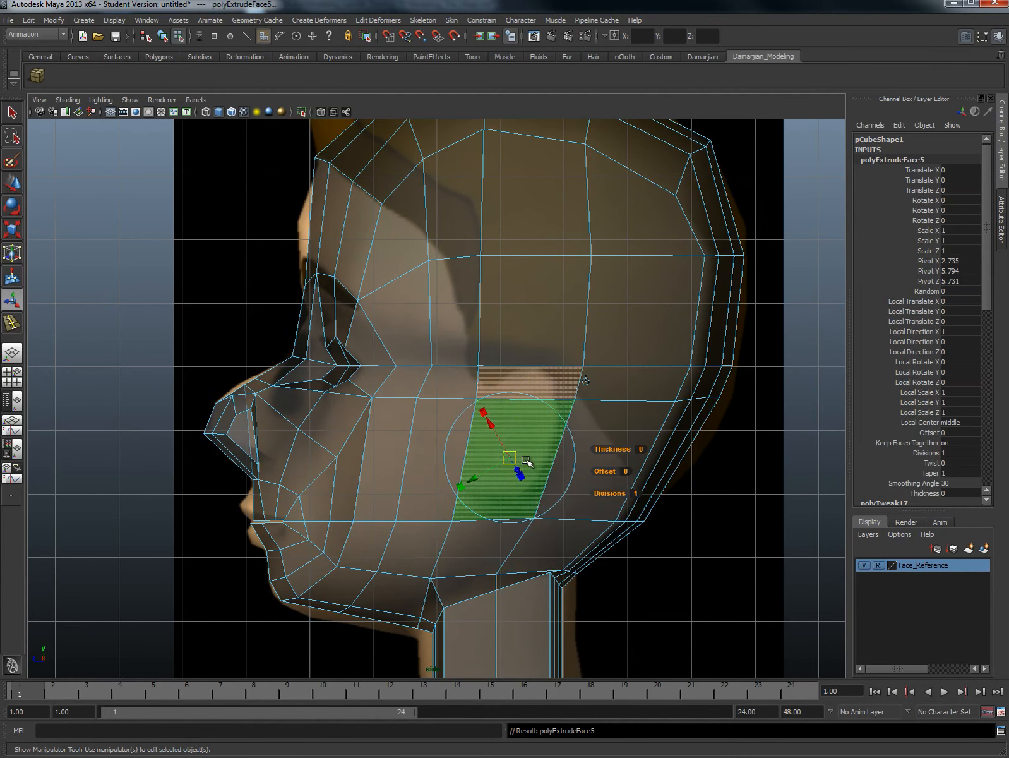
{"action": "key", "text": "r"}
{"action": "left_click_drag", "start_coordinate": [519, 443], "coordinate": [559, 401]}
{"action": "key", "text": "space"}
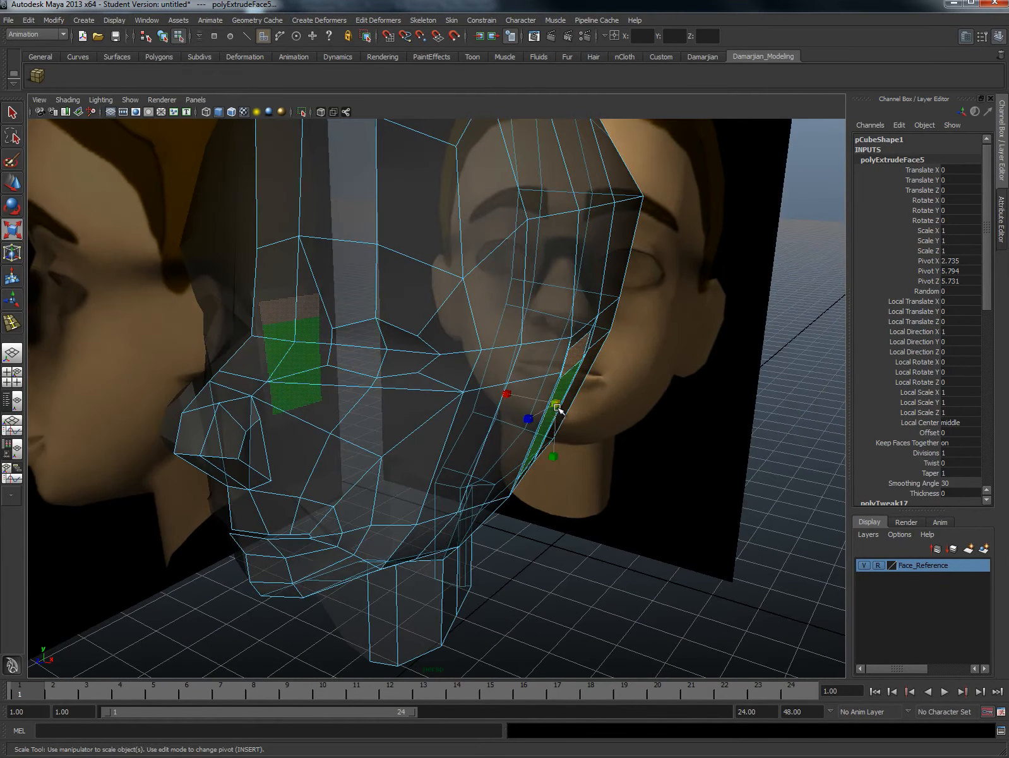
{"action": "key", "text": "w"}
{"action": "left_click_drag", "start_coordinate": [546, 451], "coordinate": [557, 450]}
Step: Extrude the ear faces again and pull them outward from the head by 0.405
{"action": "right_click_drag", "start_coordinate": [542, 417], "coordinate": [566, 447], "text": "shift"}
{"action": "left_click_drag", "start_coordinate": [560, 470], "coordinate": [484, 437]}
{"action": "key", "text": "e"}
{"action": "right_click_drag", "start_coordinate": [484, 437], "coordinate": [532, 414], "text": "alt"}
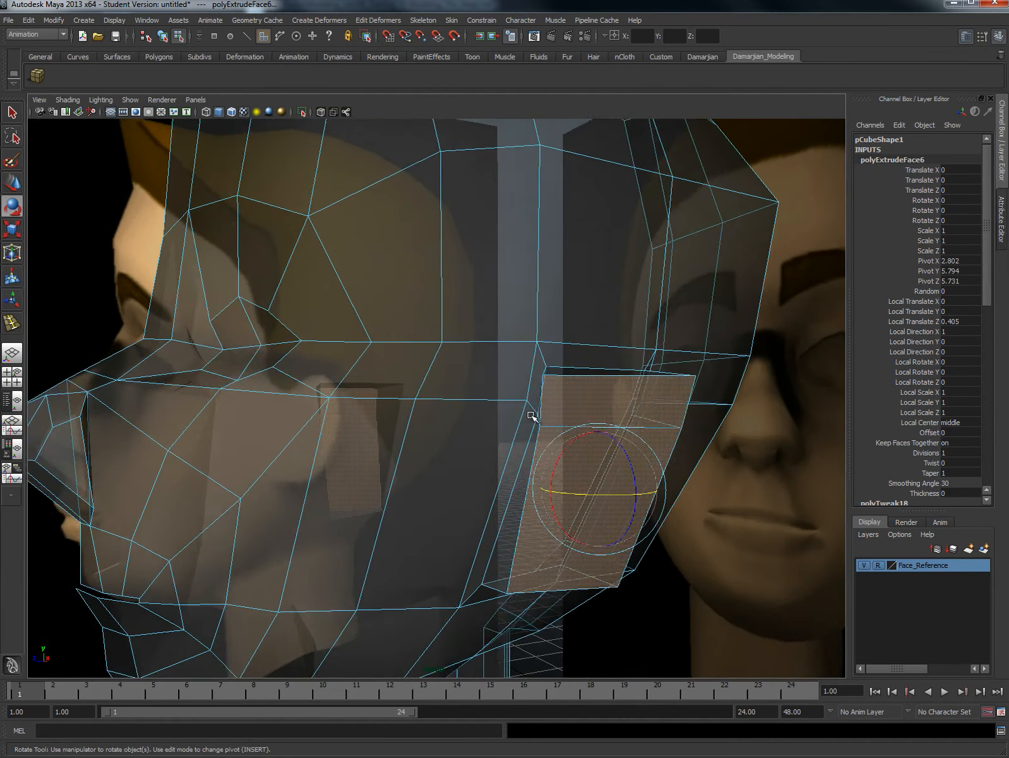
{"action": "middle_click_drag", "start_coordinate": [532, 414], "coordinate": [506, 451], "text": "alt"}
{"action": "left_click_drag", "start_coordinate": [500, 466], "coordinate": [514, 453], "text": "alt"}
Step: Merge the vertex pairs along the ear's front edge to attach that edge to the head
{"action": "right_click_drag", "start_coordinate": [530, 440], "coordinate": [492, 436]}
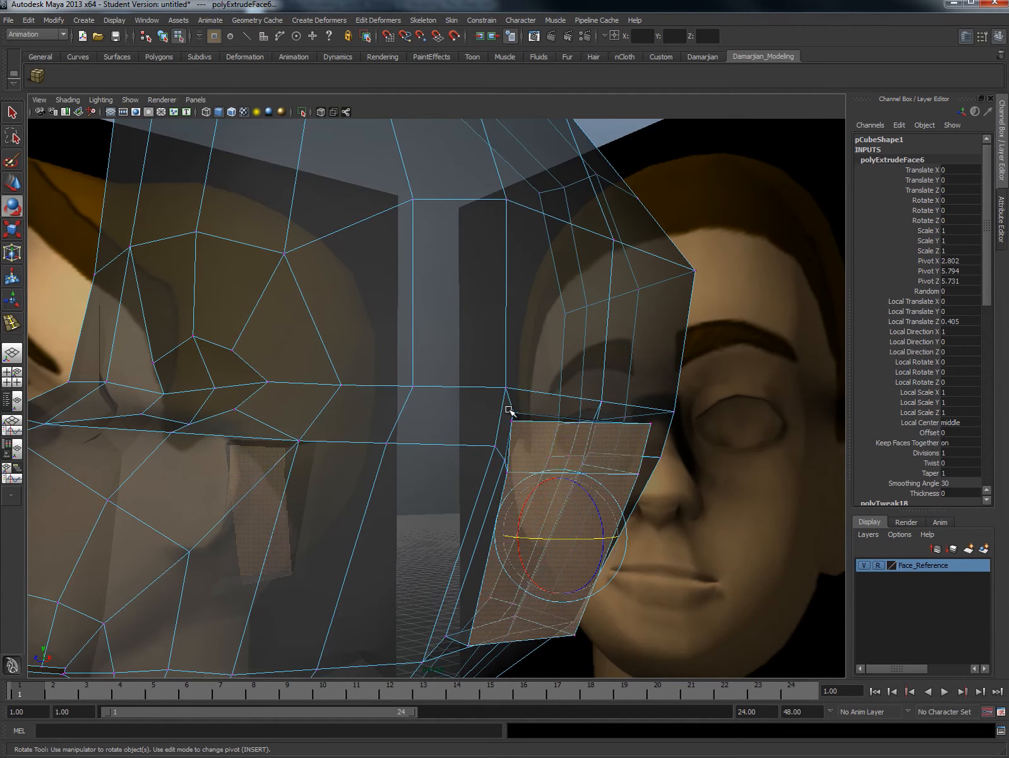
{"action": "left_click_drag", "start_coordinate": [507, 408], "coordinate": [517, 447]}
{"action": "key", "text": "w"}
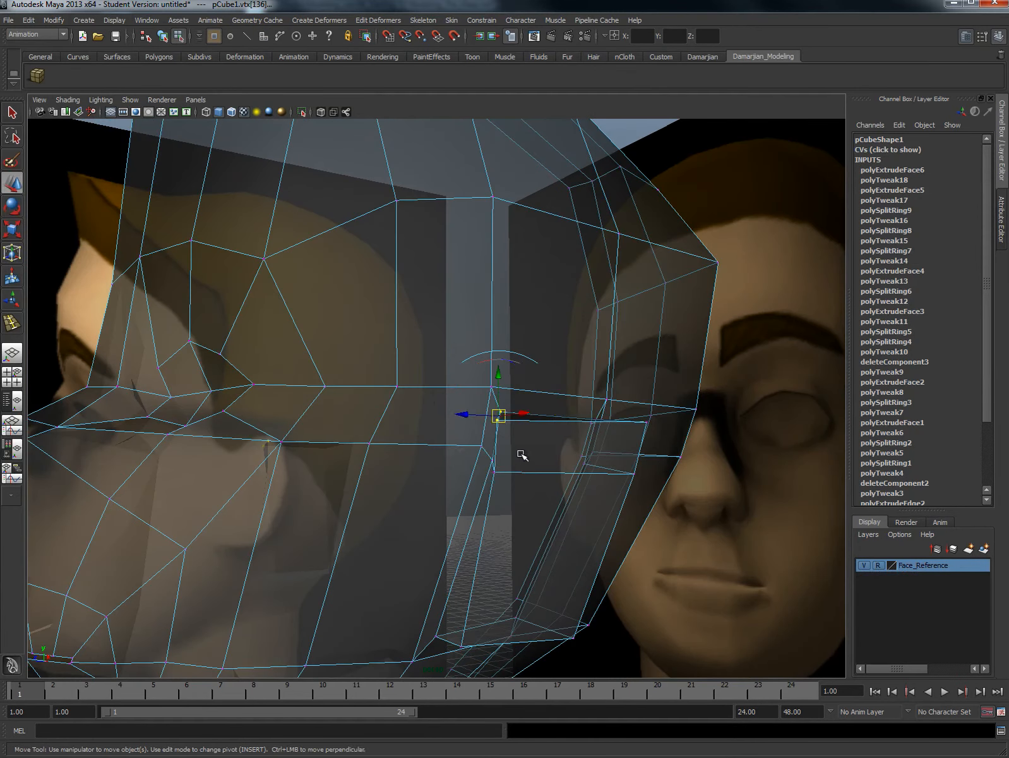
{"action": "right_click_drag", "start_coordinate": [504, 425], "coordinate": [530, 387], "text": "shift"}
{"action": "left_click_drag", "start_coordinate": [502, 414], "coordinate": [503, 447], "text": "alt"}
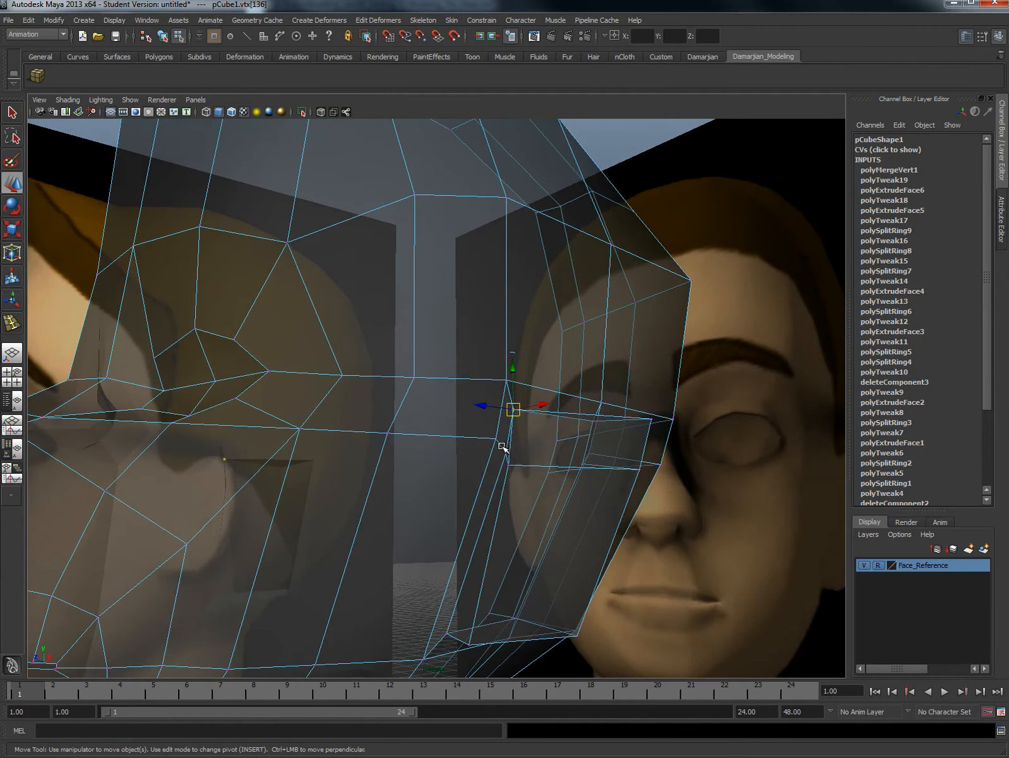
{"action": "key", "text": "g"}
{"action": "left_click_drag", "start_coordinate": [513, 534], "coordinate": [488, 552], "text": "alt"}
{"action": "left_click_drag", "start_coordinate": [464, 612], "coordinate": [472, 615]}
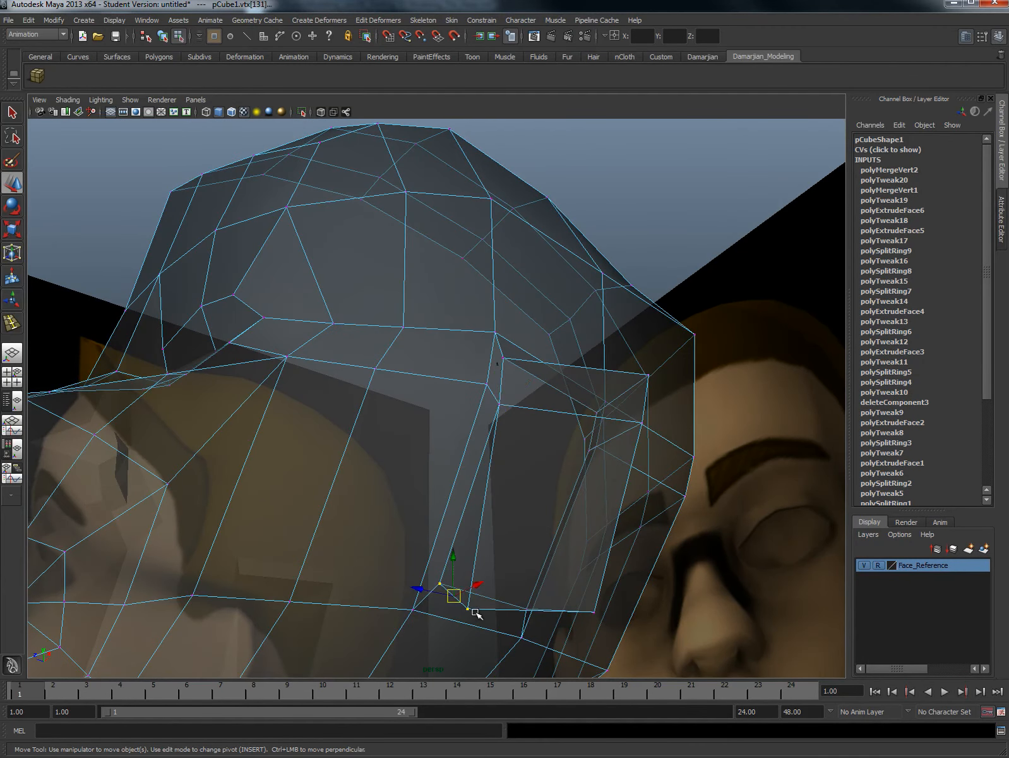
{"action": "key", "text": "g"}
Step: Reposition the ear's back and lower vertices in the perspective and side views to shape its rim and lobe
{"action": "left_click_drag", "start_coordinate": [523, 544], "coordinate": [490, 443], "text": "alt"}
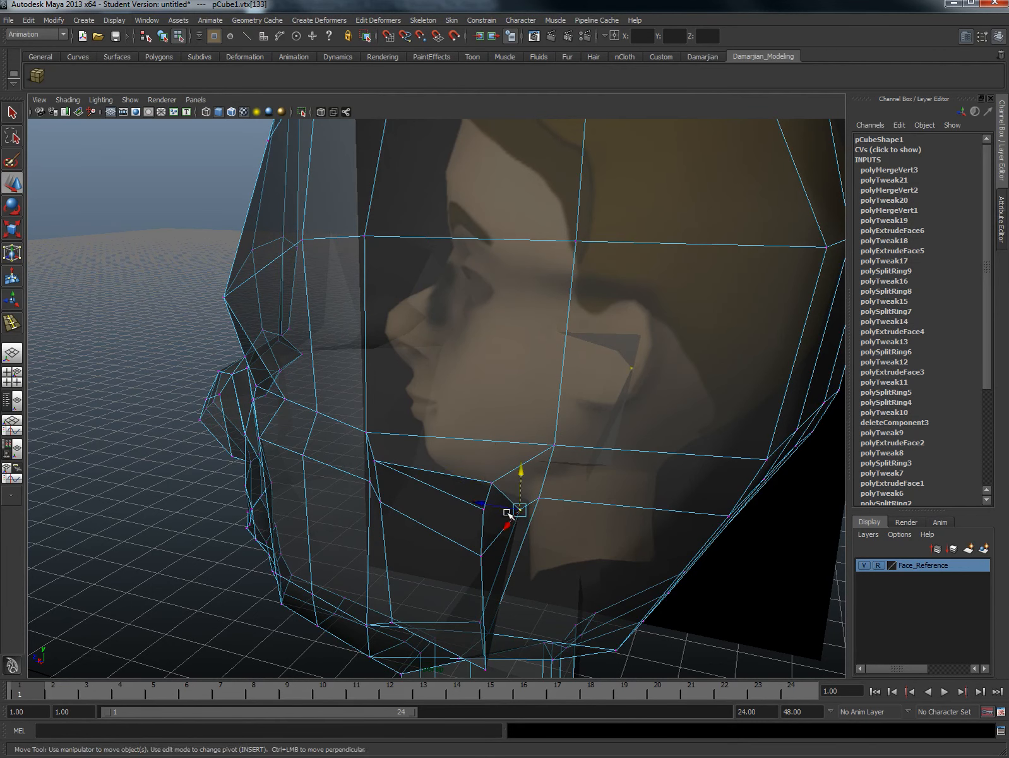
{"action": "left_click_drag", "start_coordinate": [509, 513], "coordinate": [460, 600]}
{"action": "left_click", "coordinate": [450, 577]}
{"action": "left_click_drag", "start_coordinate": [567, 538], "coordinate": [566, 503], "text": "alt"}
{"action": "left_click_drag", "start_coordinate": [520, 456], "coordinate": [541, 490]}
{"action": "left_click_drag", "start_coordinate": [541, 491], "coordinate": [581, 512], "text": "alt"}
{"action": "key", "text": "space"}
{"action": "scroll", "coordinate": [532, 541], "scroll_direction": "up", "scroll_amount": 4}
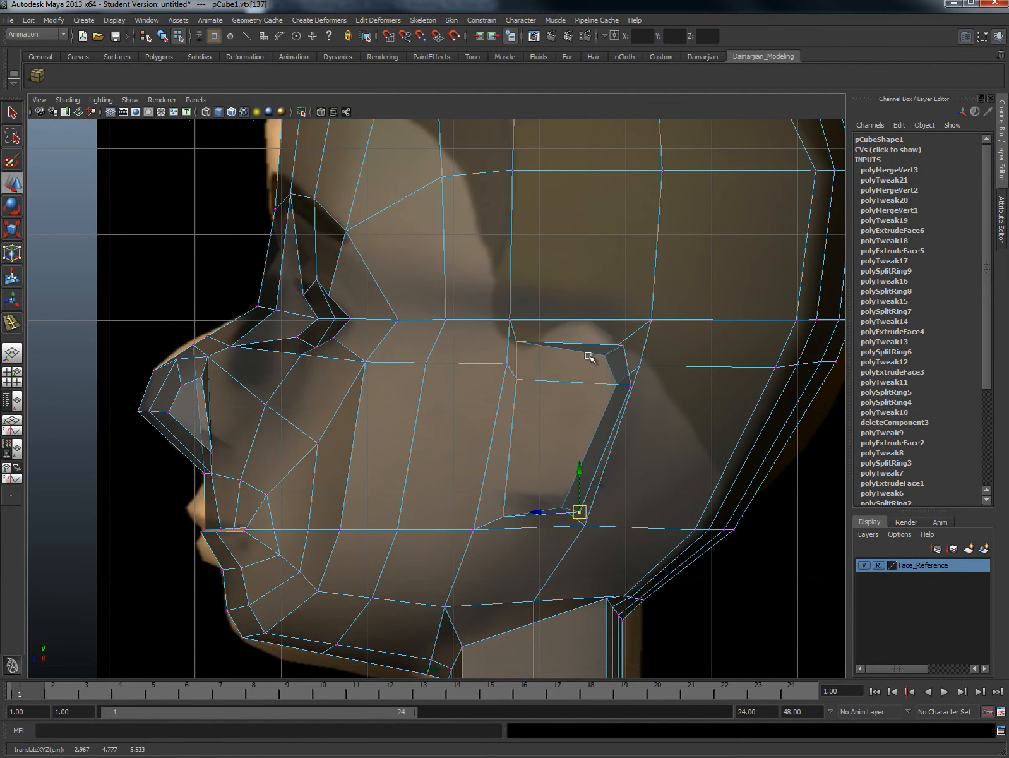
{"action": "left_click", "coordinate": [582, 527]}
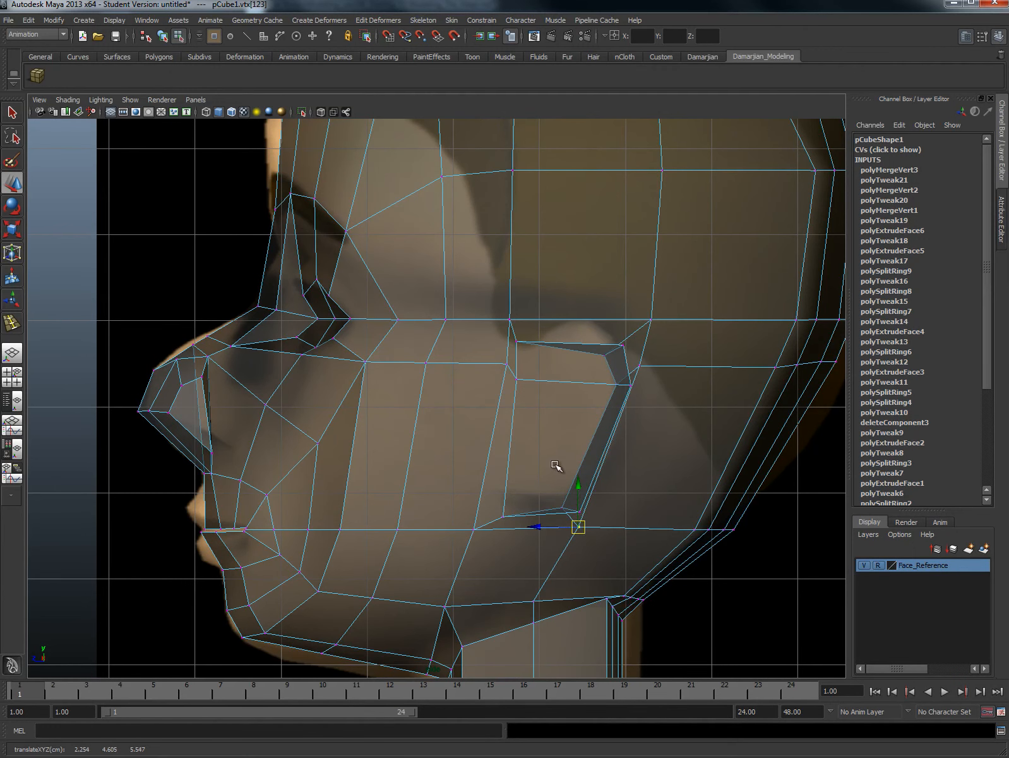
Step: Insert an edge loop running vertically through the middle of the ear's outer faces
{"action": "mouse_move", "coordinate": [556, 466]}
{"action": "right_mouse_down"}
{"action": "mouse_move", "coordinate": [608, 447]}
{"action": "mouse_move", "coordinate": [566, 464]}
{"action": "right_mouse_up"}
{"action": "left_click", "coordinate": [574, 383]}
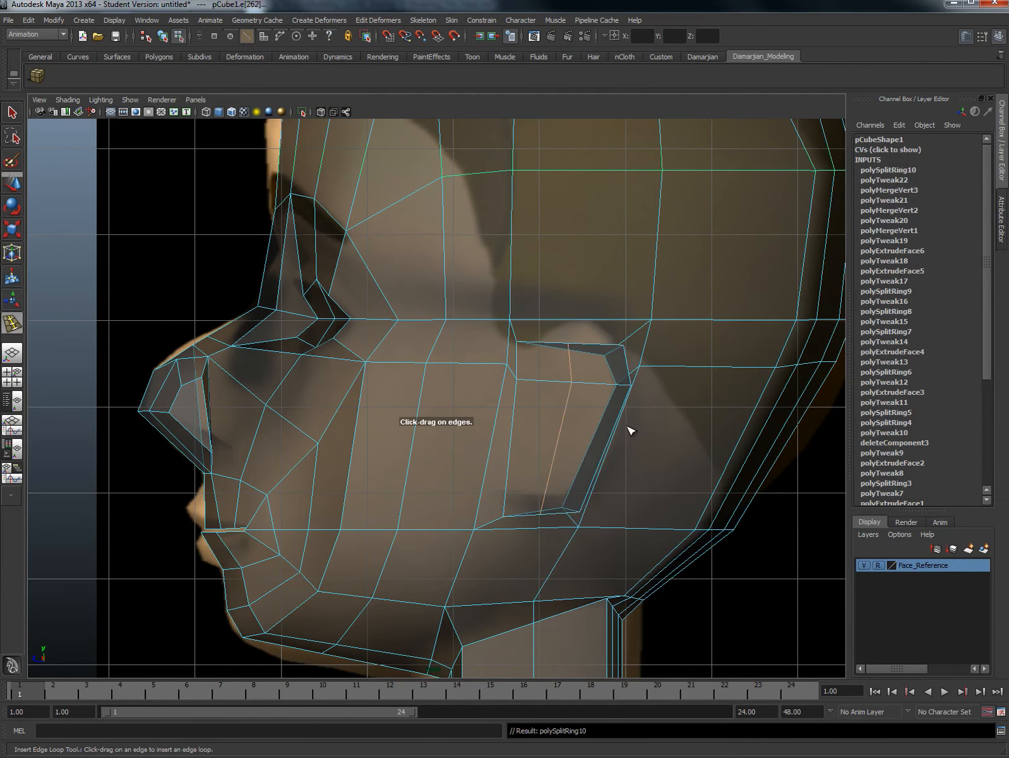
Step: Raise the ear's top middle vertex to the reference outline and move its lower front vertex up and back in the side view
{"action": "key", "text": "w"}
{"action": "right_click_drag", "start_coordinate": [571, 357], "coordinate": [513, 353]}
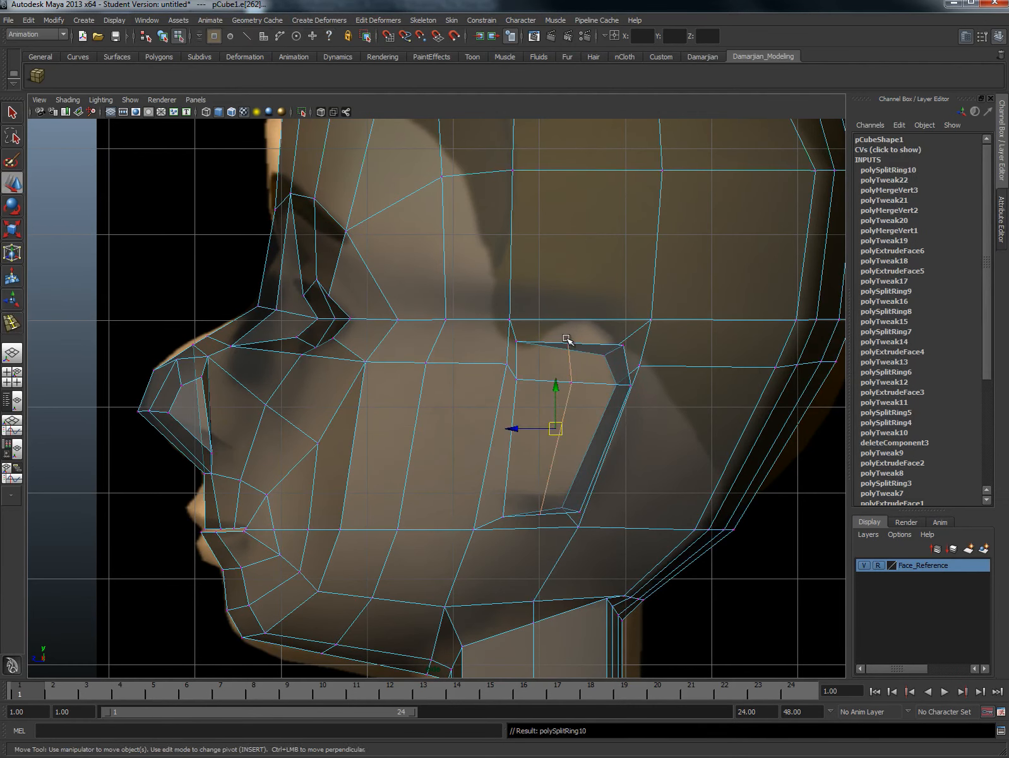
{"action": "left_click", "coordinate": [568, 342]}
{"action": "left_click_drag", "start_coordinate": [570, 319], "coordinate": [569, 286]}
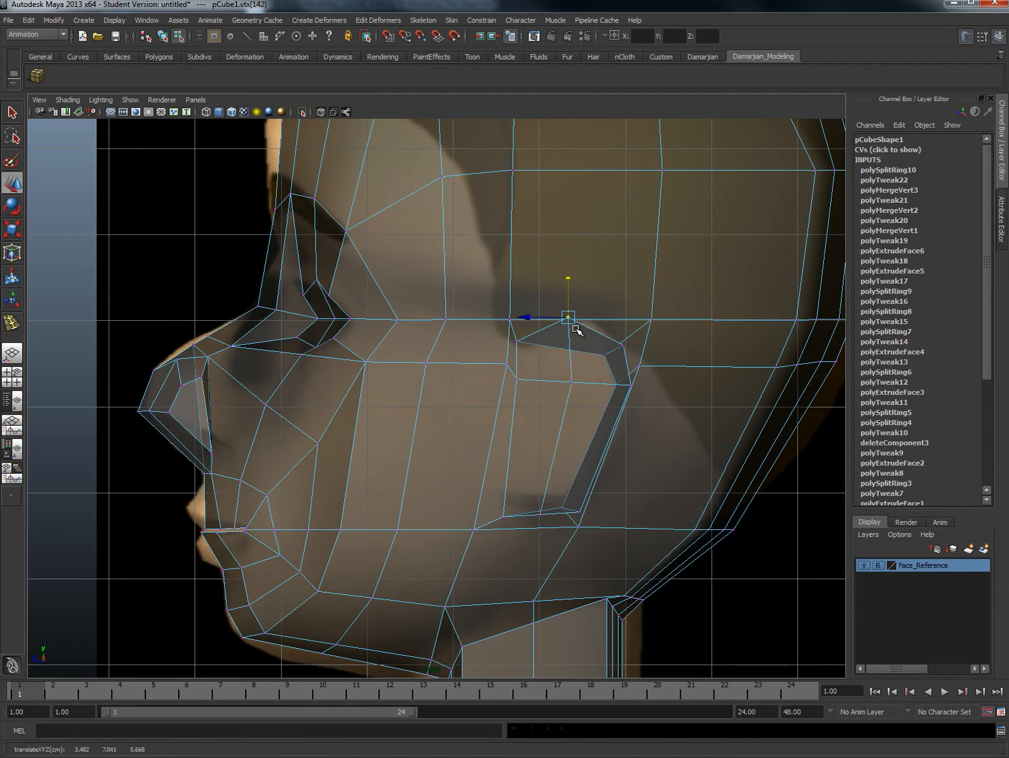
{"action": "left_click", "coordinate": [532, 516]}
{"action": "left_click", "coordinate": [500, 515]}
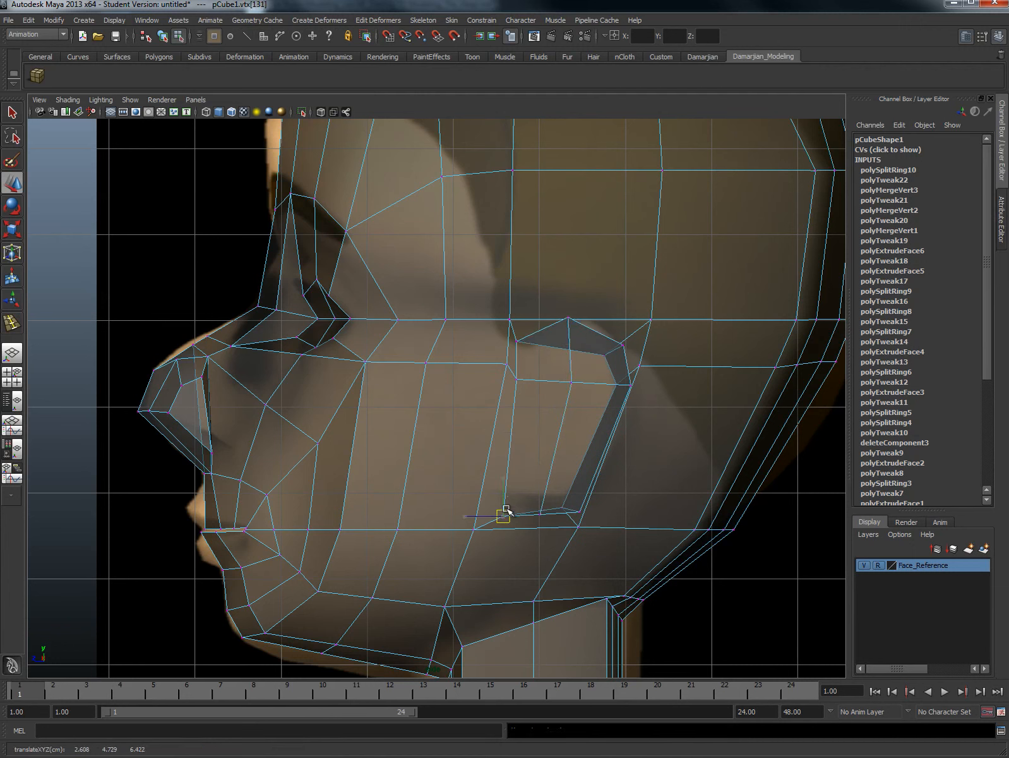
{"action": "left_click_drag", "start_coordinate": [502, 514], "coordinate": [510, 490]}
Step: Extrude the row of faces at the top of the forehead outward by 0.699 and scale them to 0.303 in local Y
{"action": "key", "text": "space"}
{"action": "left_click_drag", "start_coordinate": [559, 453], "coordinate": [433, 470]}
{"action": "middle_click_drag", "start_coordinate": [433, 470], "coordinate": [499, 521], "text": "alt"}
{"action": "right_click_drag", "start_coordinate": [499, 521], "coordinate": [524, 492], "text": "alt"}
{"action": "left_click_drag", "start_coordinate": [446, 410], "coordinate": [407, 369], "text": "alt"}
{"action": "right_click_drag", "start_coordinate": [523, 405], "coordinate": [521, 430]}
{"action": "left_click", "coordinate": [503, 396]}
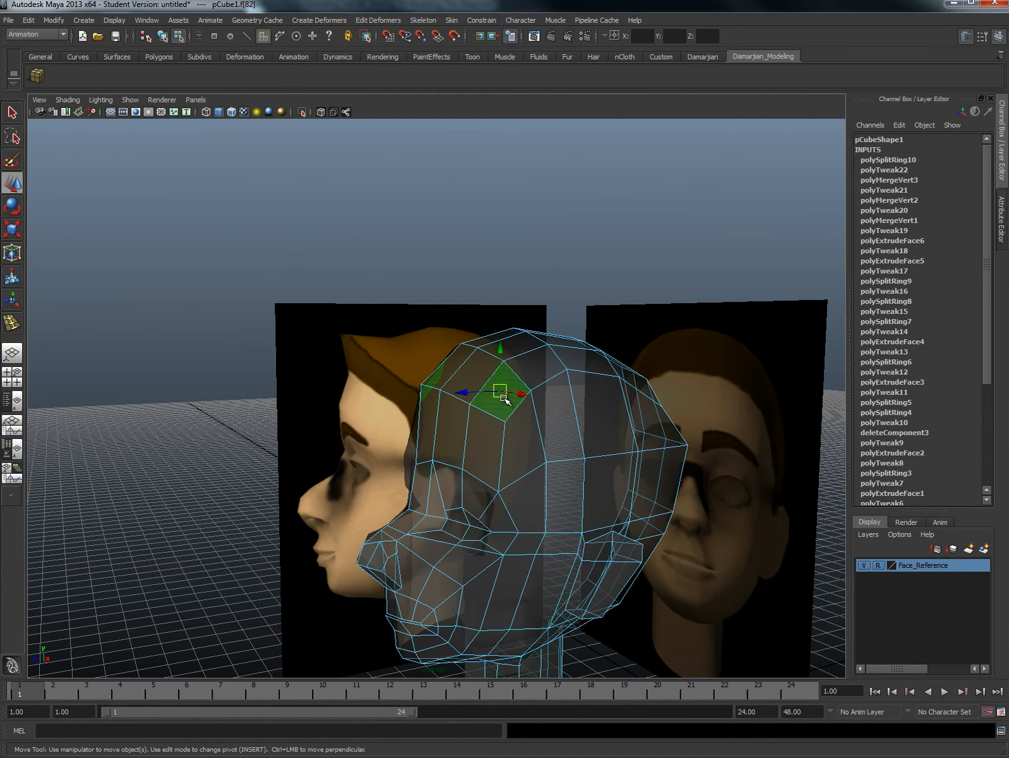
{"action": "left_click", "coordinate": [480, 382], "text": "shift"}
{"action": "left_click", "coordinate": [450, 369], "text": "shift"}
{"action": "left_click_drag", "start_coordinate": [505, 402], "coordinate": [457, 397], "text": "alt"}
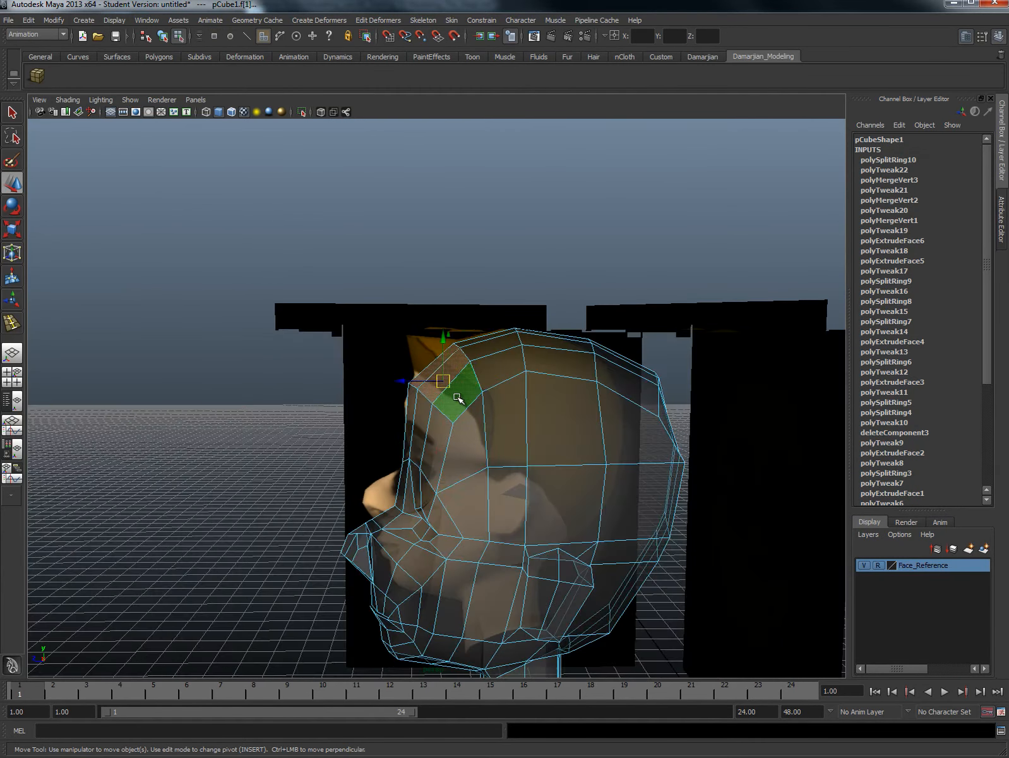
{"action": "right_click_drag", "start_coordinate": [457, 398], "coordinate": [461, 415], "text": "shift"}
{"action": "left_click_drag", "start_coordinate": [405, 335], "coordinate": [386, 316]}
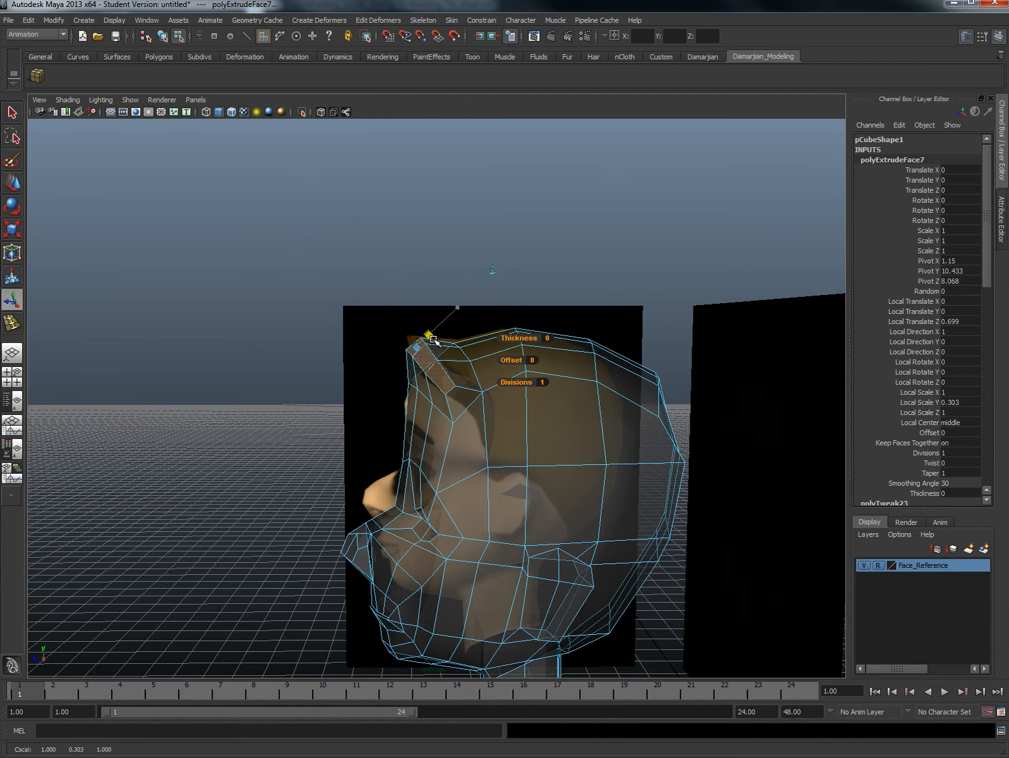
Step: Delete the inner face of the forehead extrusion along the head's centre line
{"action": "left_click_drag", "start_coordinate": [432, 340], "coordinate": [512, 372], "text": "alt"}
{"action": "left_click", "coordinate": [500, 343]}
{"action": "key", "text": "ctrl+z"}
{"action": "left_click", "coordinate": [461, 364]}
{"action": "key", "text": "w"}
Step: Switch to vertex selection and select the cheek vertex beside the nose
{"action": "middle_click_drag", "start_coordinate": [513, 372], "coordinate": [553, 390], "text": "alt"}
{"action": "left_click_drag", "start_coordinate": [553, 391], "coordinate": [446, 456], "text": "alt"}
{"action": "right_click_drag", "start_coordinate": [373, 474], "coordinate": [355, 475]}
{"action": "left_click", "coordinate": [393, 465]}
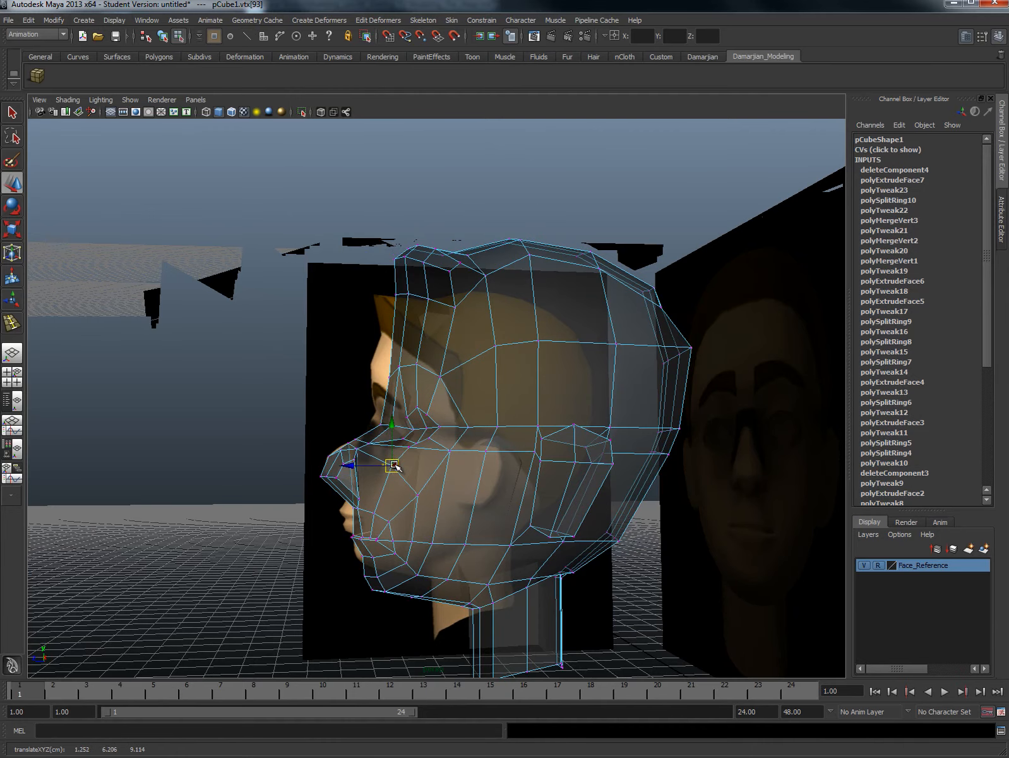
{"action": "left_click_drag", "start_coordinate": [394, 465], "coordinate": [474, 488], "text": "alt"}
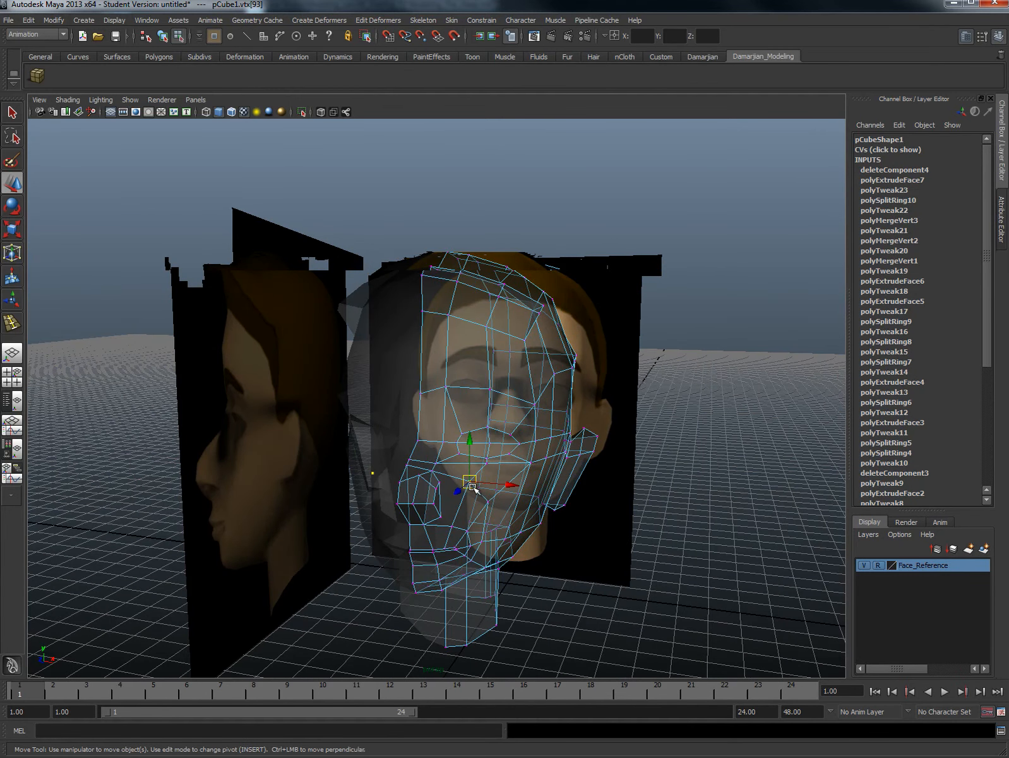